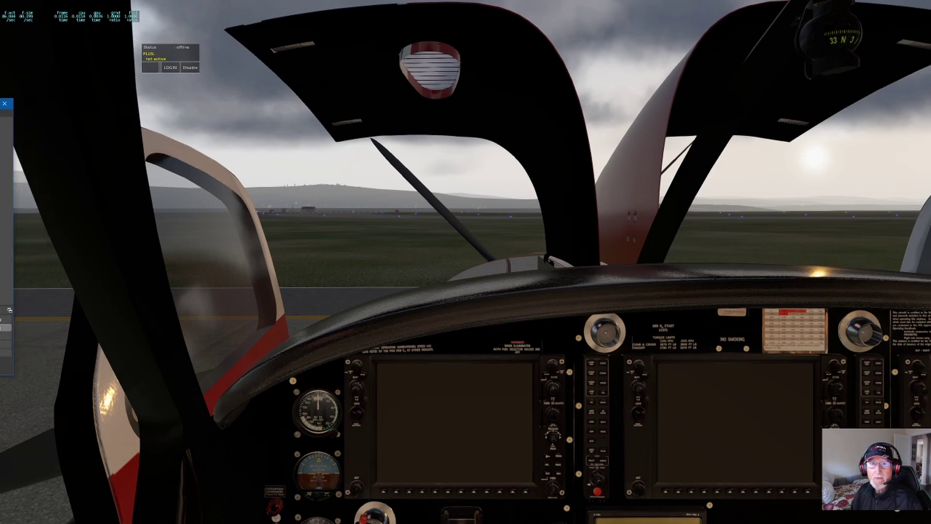
# Step: Switch to FSEconomy in the browser and open the SCGZ destination airport from the Mount Pleasant (EGYP) assignments
pyautogui.hotkey('alt', 'Tab')
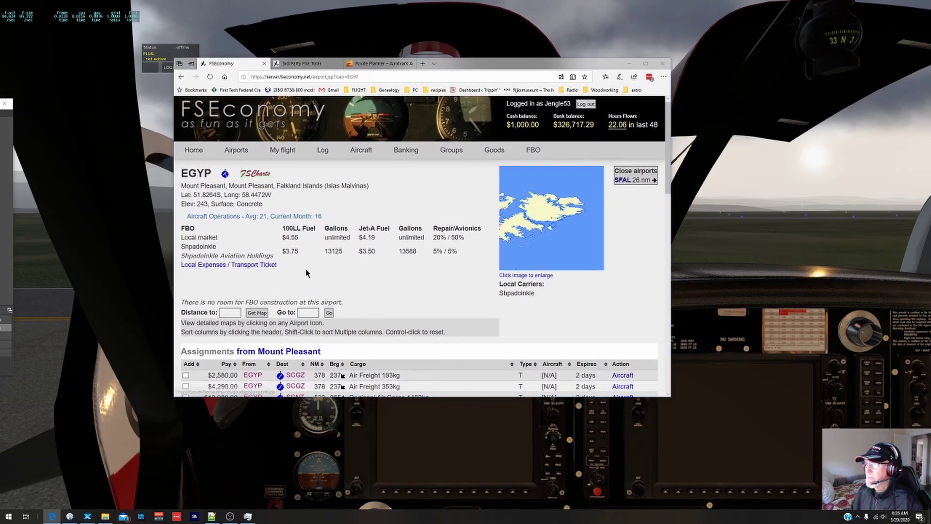
pyautogui.scroll(-3, 359, 236)
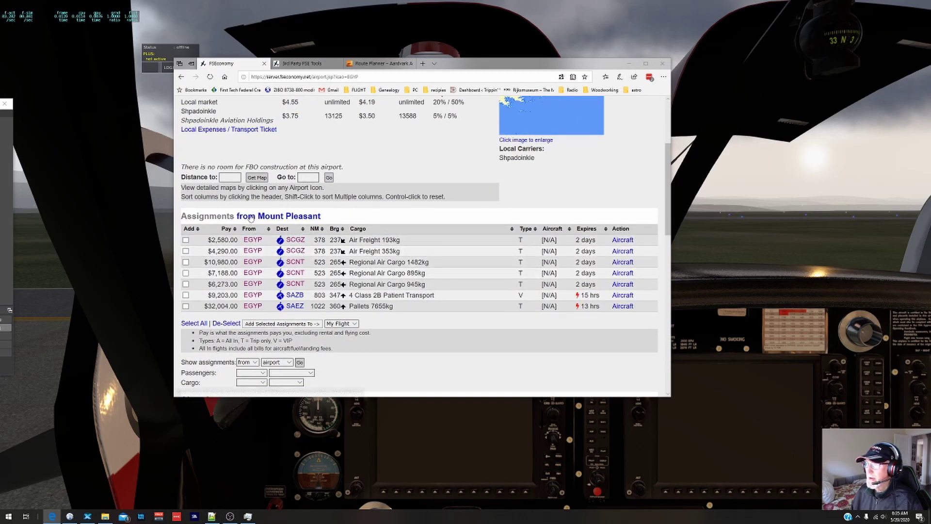
pyautogui.click(297, 241)
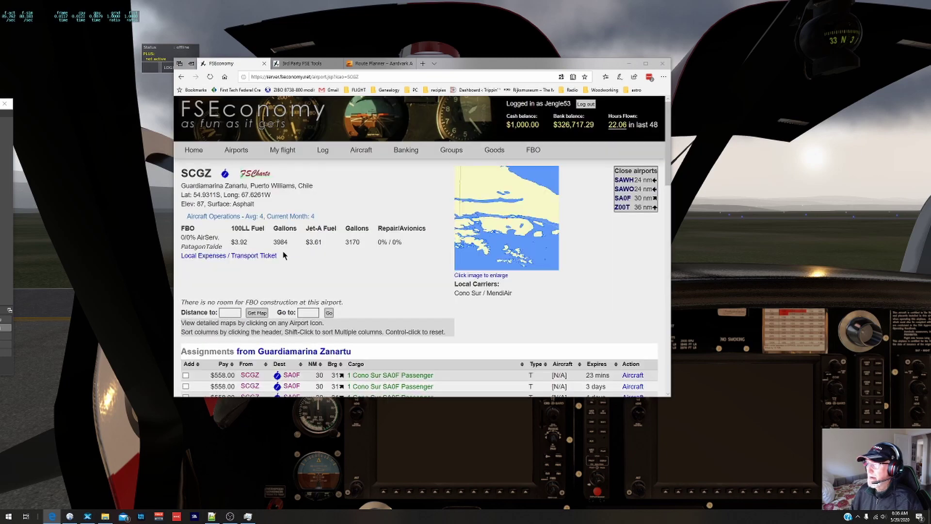
# Step: Examine the outgoing assignments and the rental aircraft offered at Guardiamarina Zanartu (SCGZ)
pyautogui.scroll(-3, 284, 255)
pyautogui.scroll(-5, 299, 334)
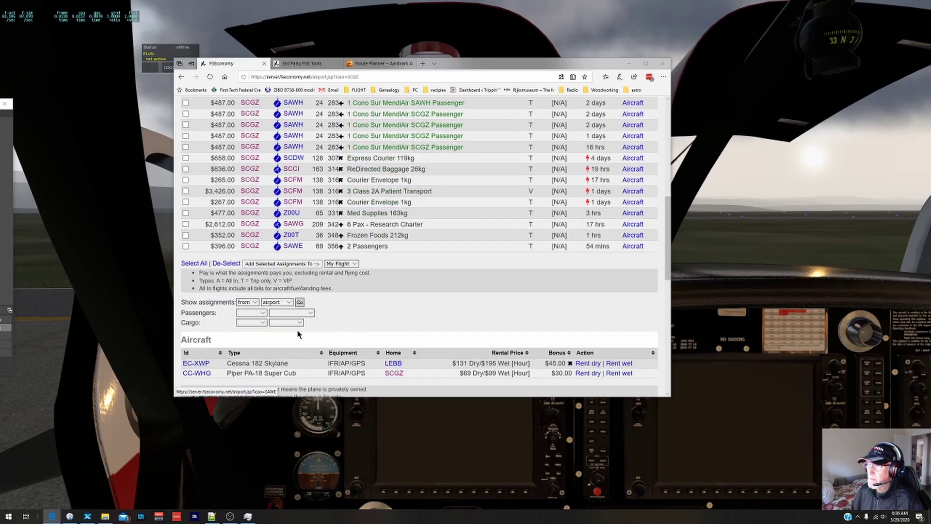
pyautogui.scroll(3, 298, 333)
pyautogui.scroll(3, 298, 282)
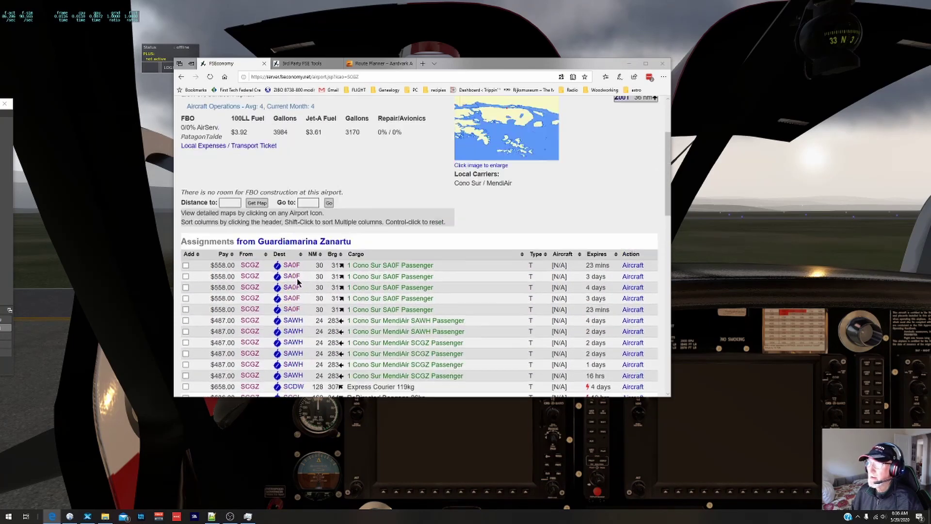
pyautogui.scroll(1, 297, 283)
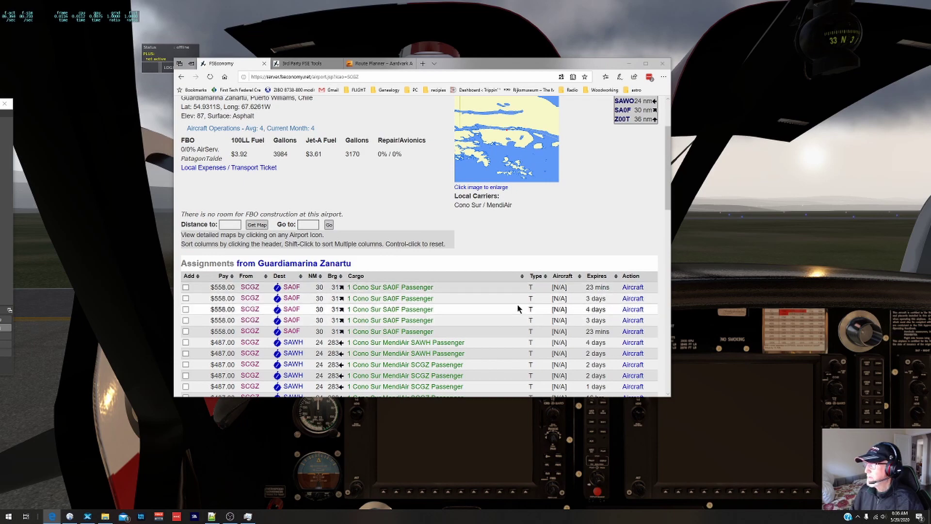
pyautogui.scroll(-2, 517, 308)
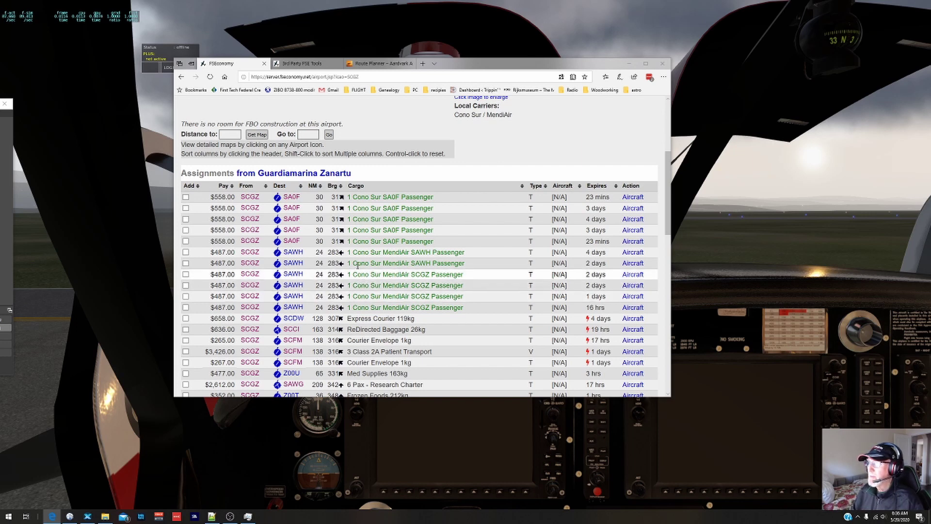
# Step: Switch to the Aardvark Air route planner and look over its route-finding form
pyautogui.click(386, 66)
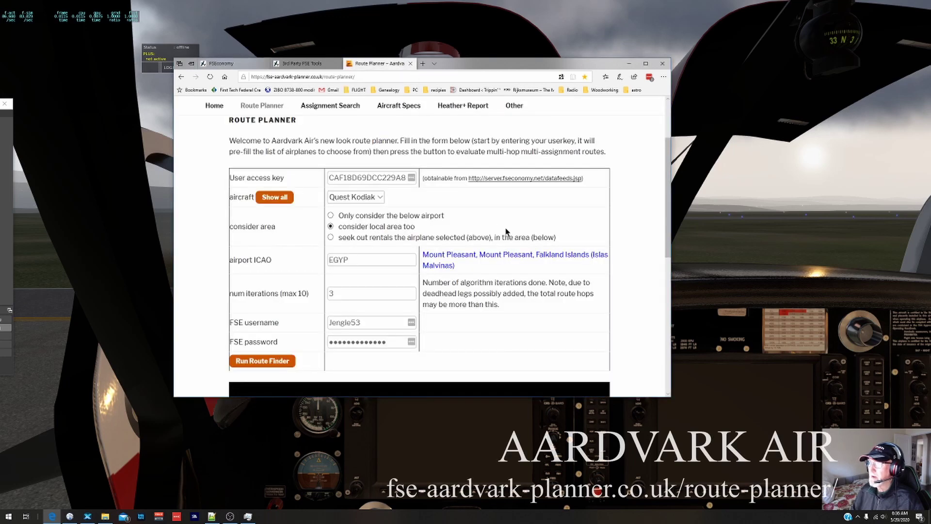
pyautogui.scroll(2, 411, 179)
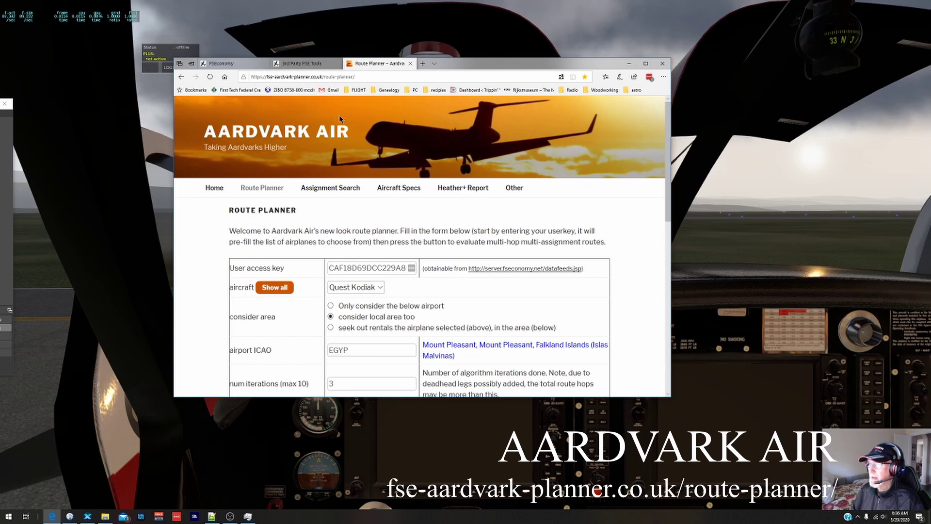
pyautogui.scroll(-3, 245, 248)
pyautogui.scroll(1, 245, 249)
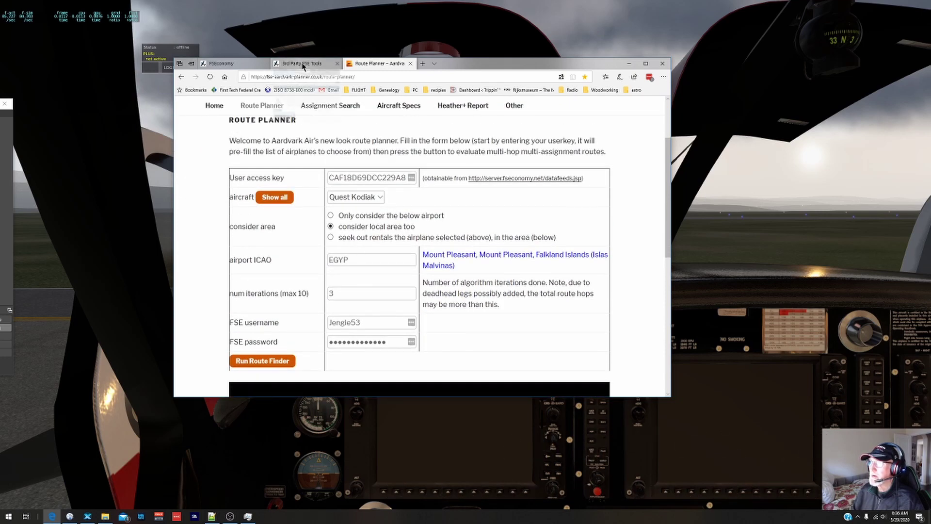
# Step: Go back to FSEconomy and open its data feeds page to view the read access key
pyautogui.click(237, 65)
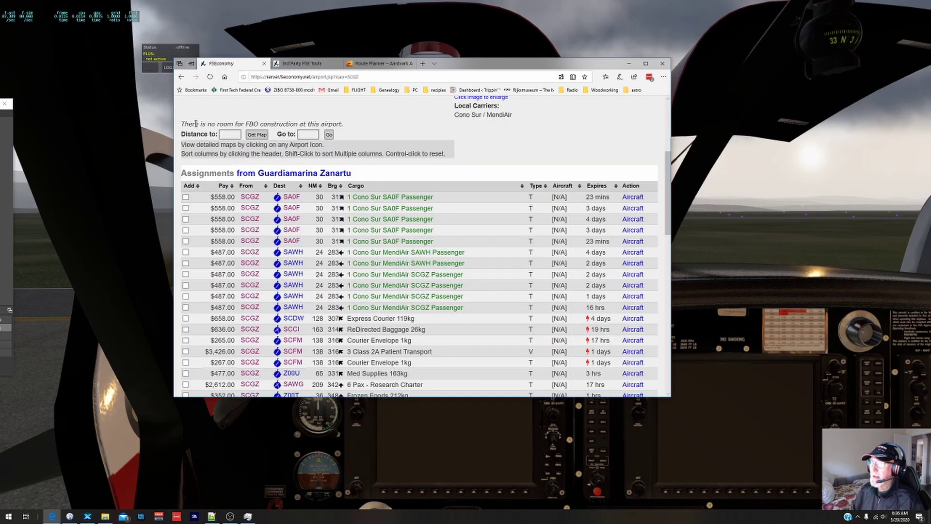
pyautogui.scroll(4, 196, 134)
pyautogui.moveTo(197, 150)
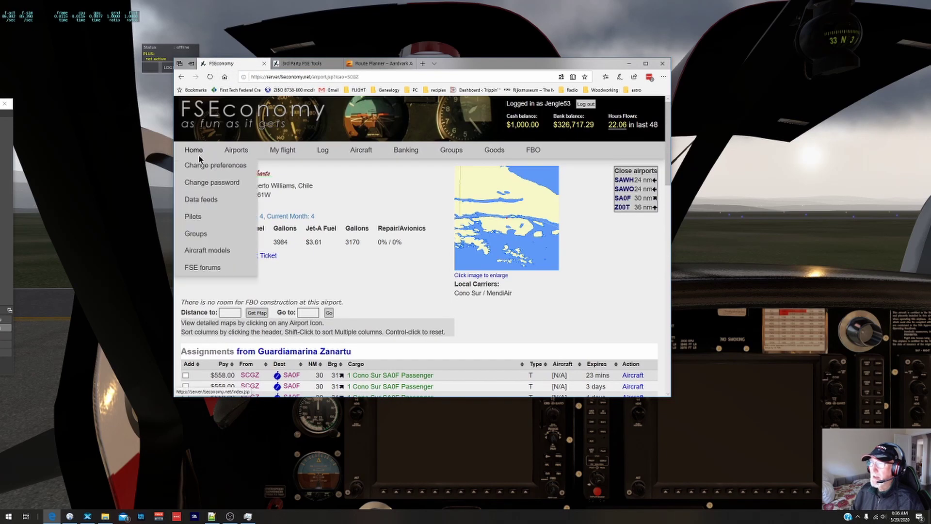
pyautogui.click(202, 203)
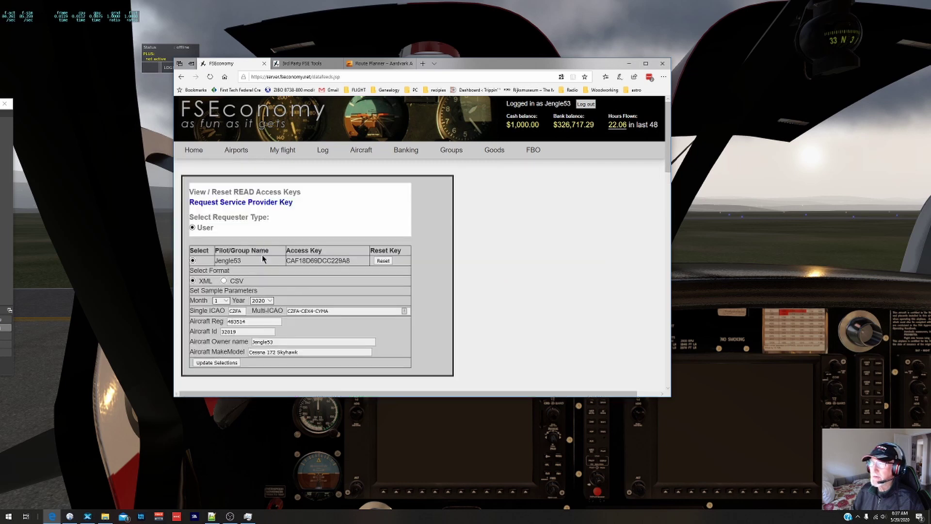
pyautogui.moveTo(204, 150)
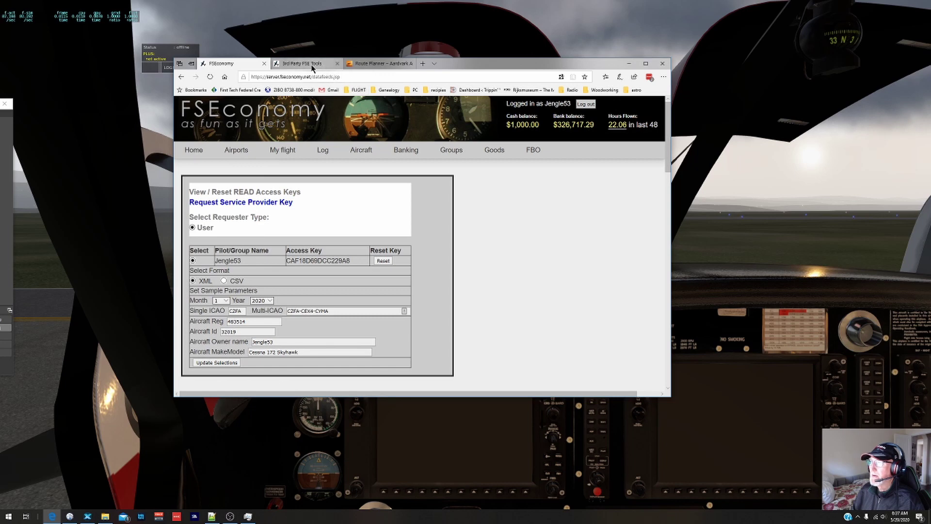
# Step: Return to the Aardvark Air route planner and make the aircraft list show all models
pyautogui.click(311, 64)
pyautogui.click(378, 64)
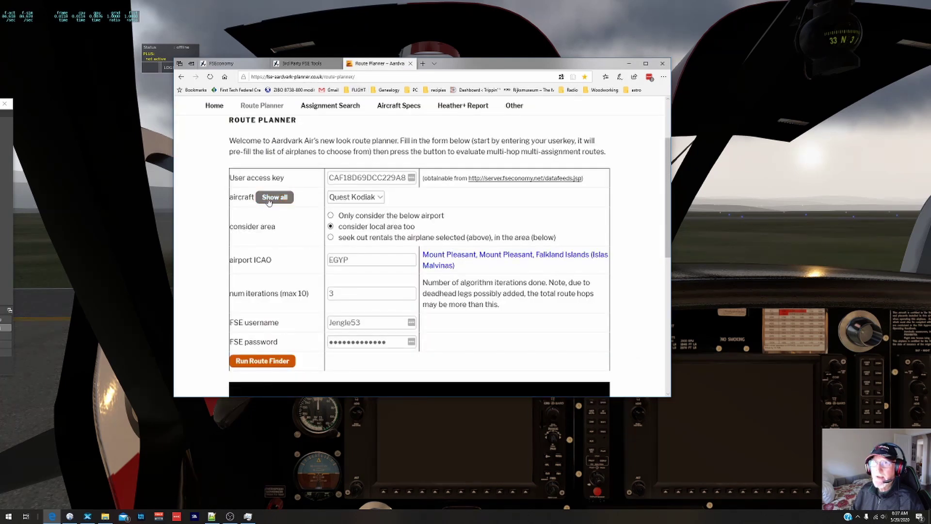
pyautogui.click(382, 199)
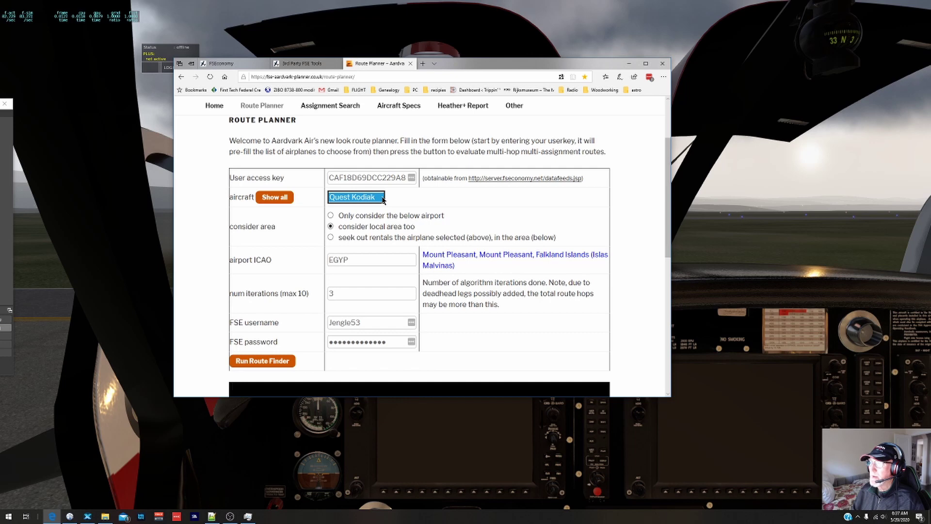
pyautogui.click(278, 199)
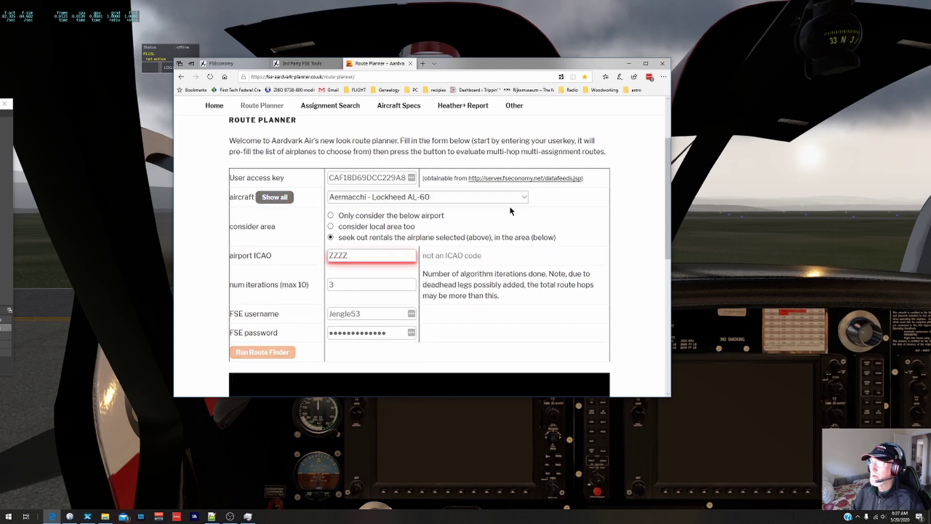
# Step: Choose Quest Kodiak as the aircraft for the route search
pyautogui.click(521, 196)
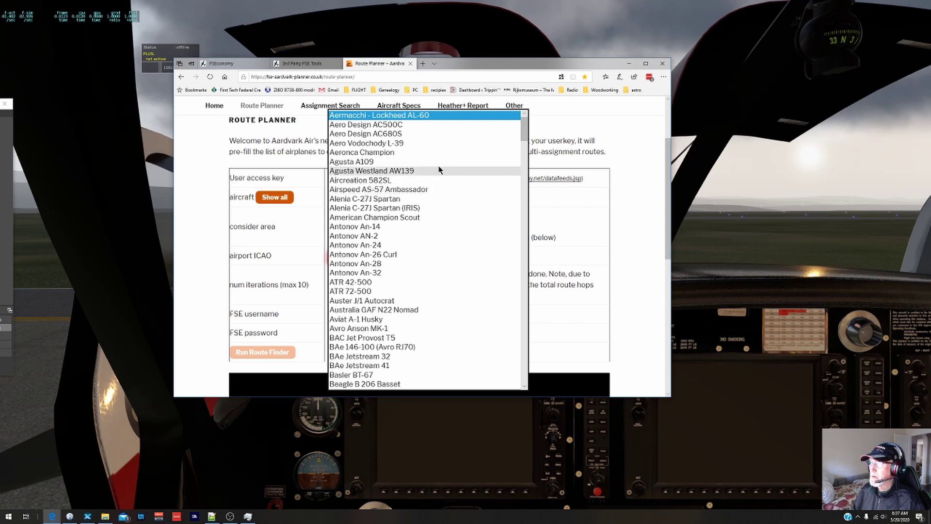
pyautogui.click(556, 125)
pyautogui.click(524, 197)
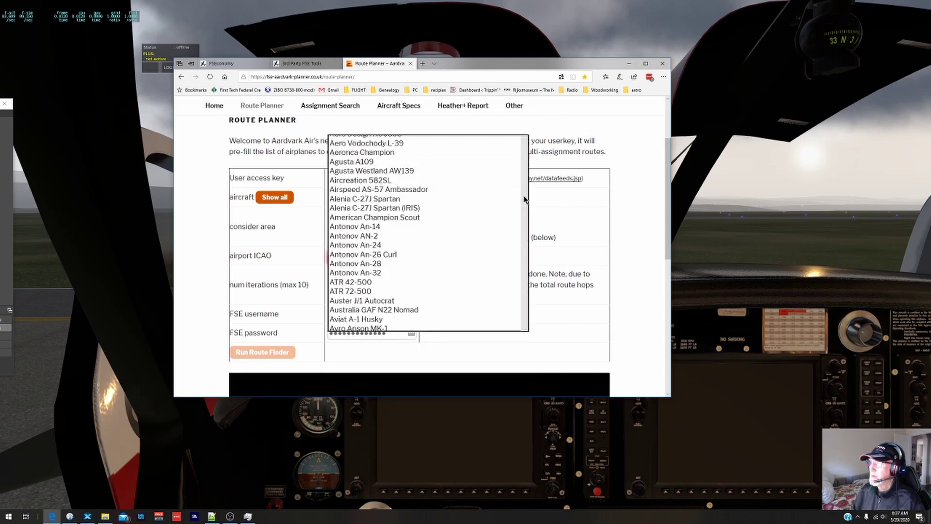
pyautogui.moveTo(526, 139); pyautogui.dragTo(522, 294)
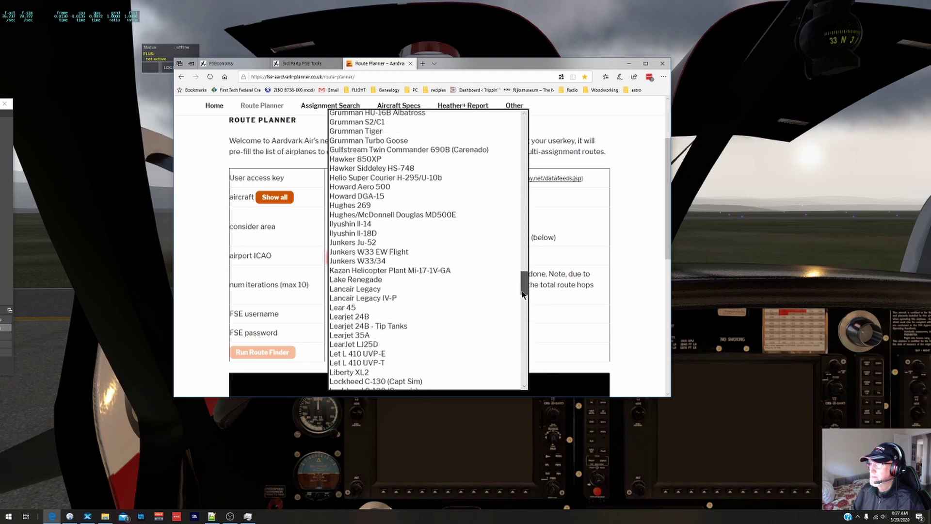
pyautogui.moveTo(523, 295); pyautogui.dragTo(513, 360)
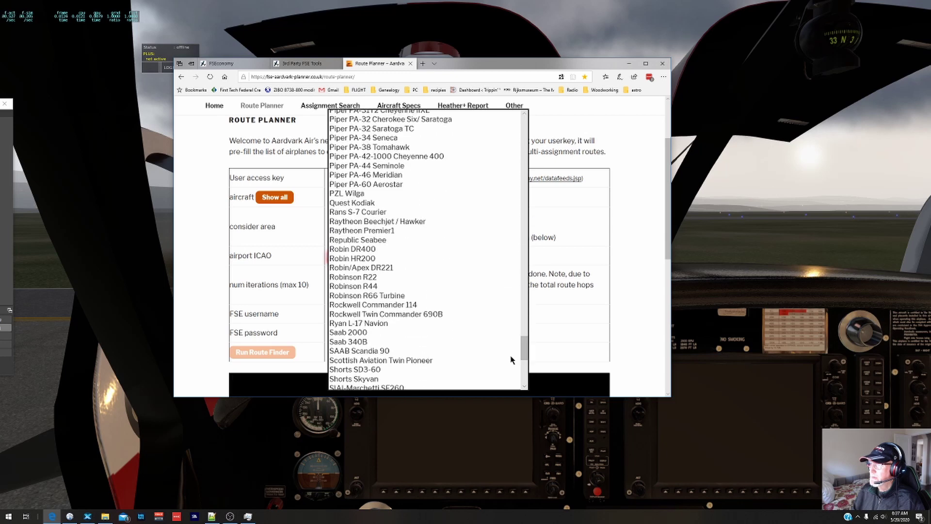
pyautogui.click(374, 204)
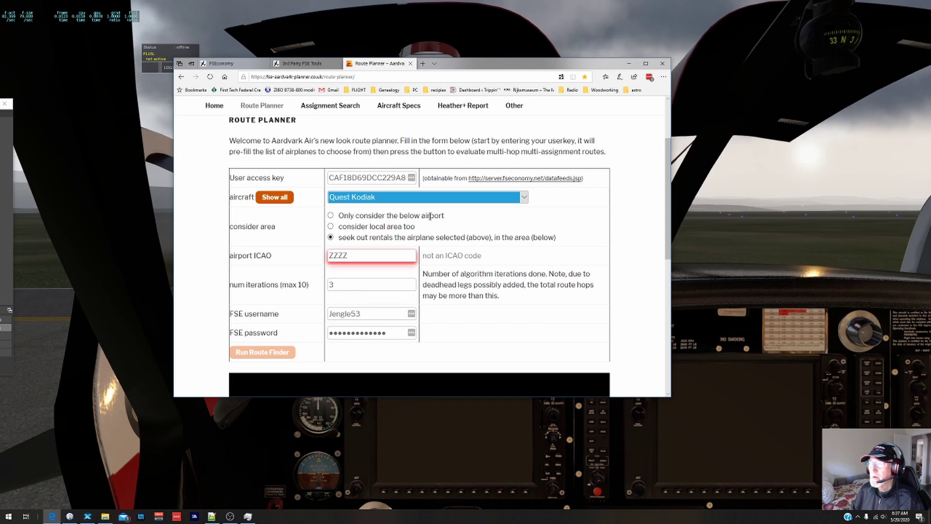
# Step: Have the search consider the local area too and set the airport ICAO to EGYP
pyautogui.click(330, 227)
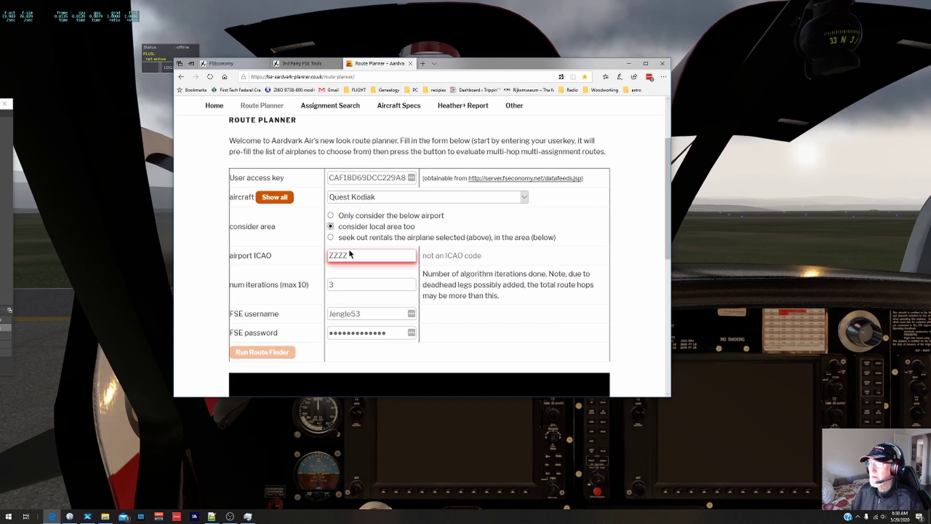
pyautogui.moveTo(360, 255); pyautogui.dragTo(271, 255)
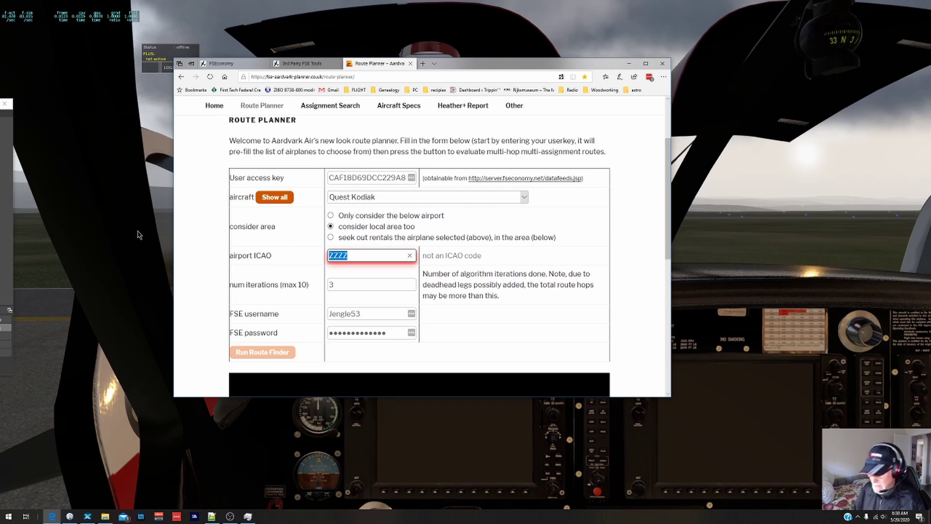
pyautogui.write('E')
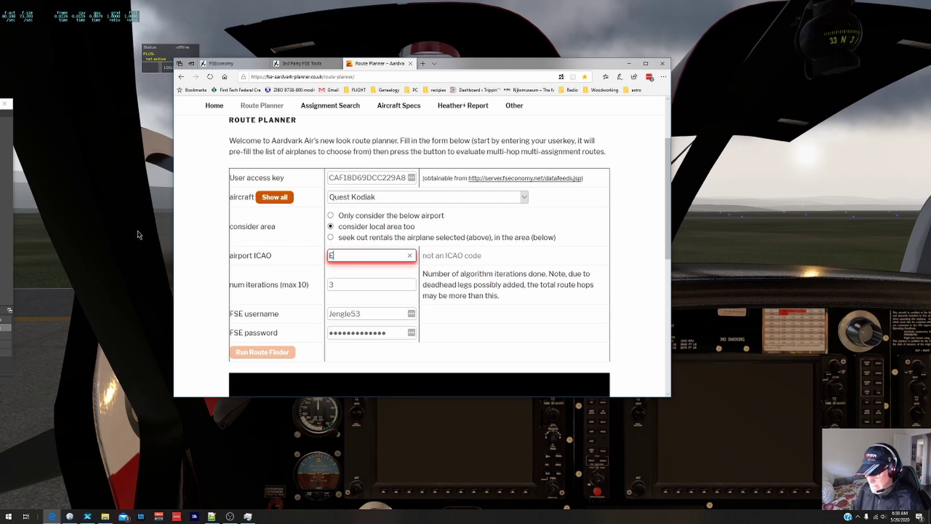
pyautogui.write('GYP')
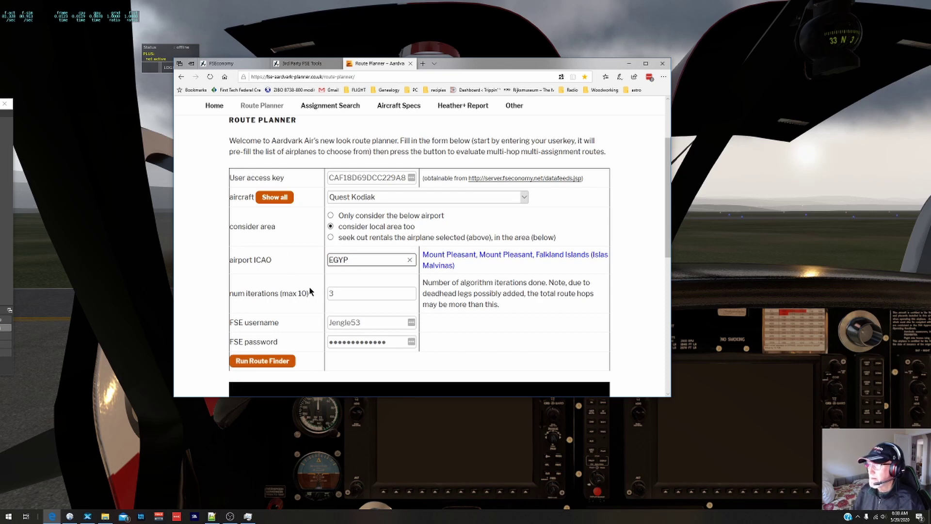
# Step: Run the route finder with the entered search settings
pyautogui.scroll(-2, 311, 281)
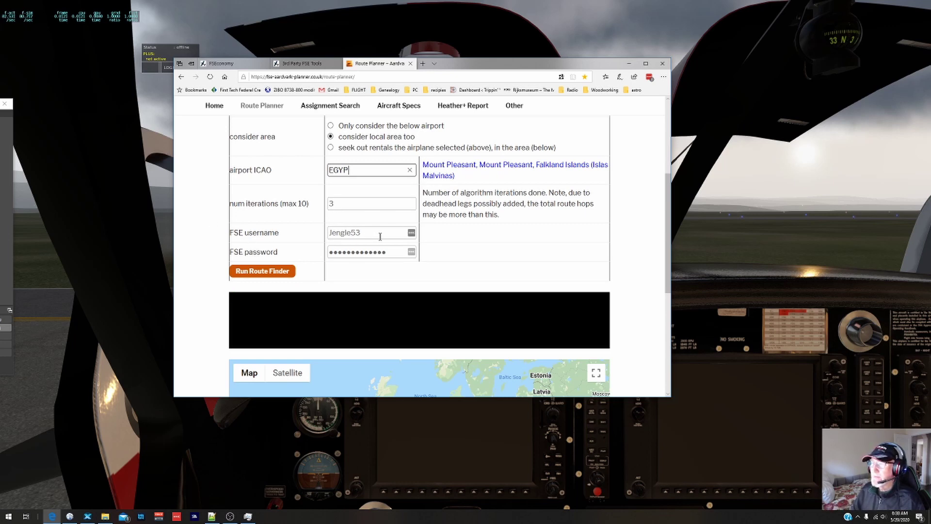
pyautogui.click(256, 274)
pyautogui.scroll(-1, 195, 302)
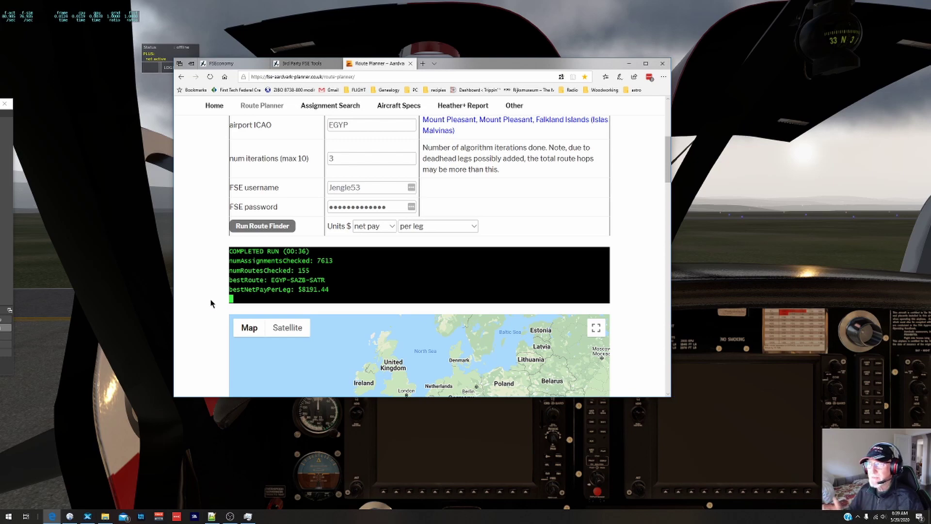
# Step: Review the routes found and show the details of the EGYP-SAZB-SATR route on the map
pyautogui.scroll(5, 211, 303)
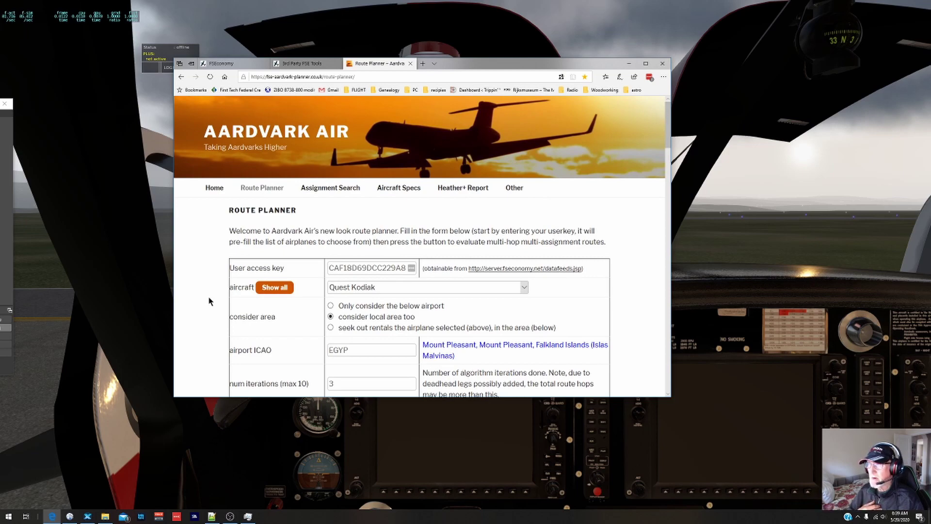
pyautogui.scroll(-3, 210, 301)
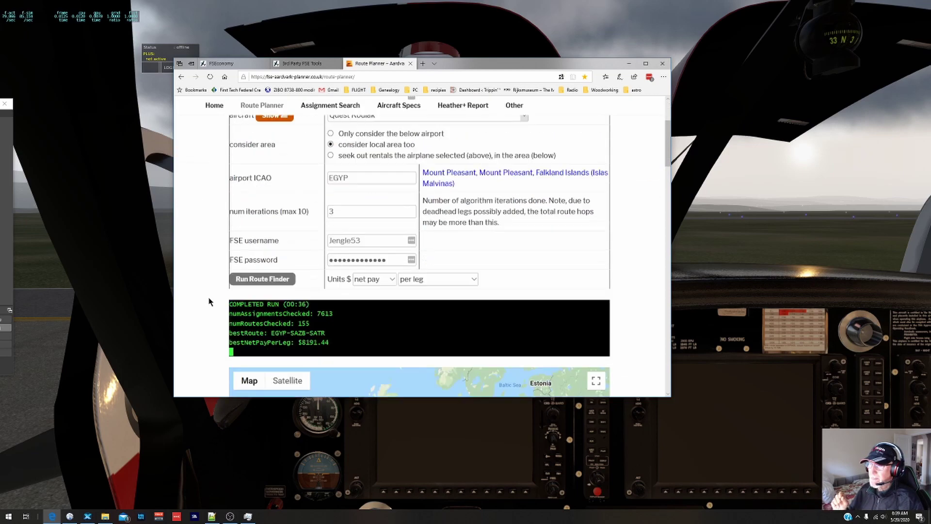
pyautogui.scroll(-7, 210, 302)
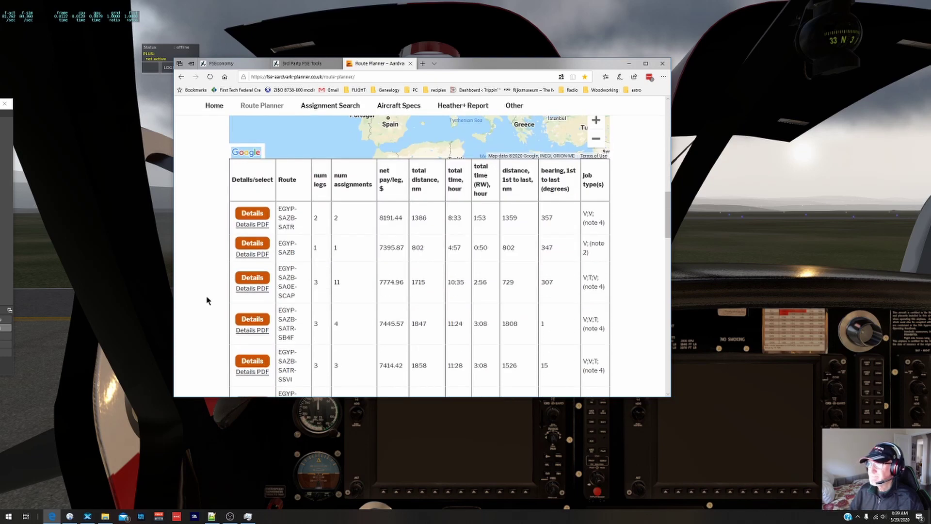
pyautogui.scroll(-1, 207, 300)
pyautogui.scroll(-1, 207, 301)
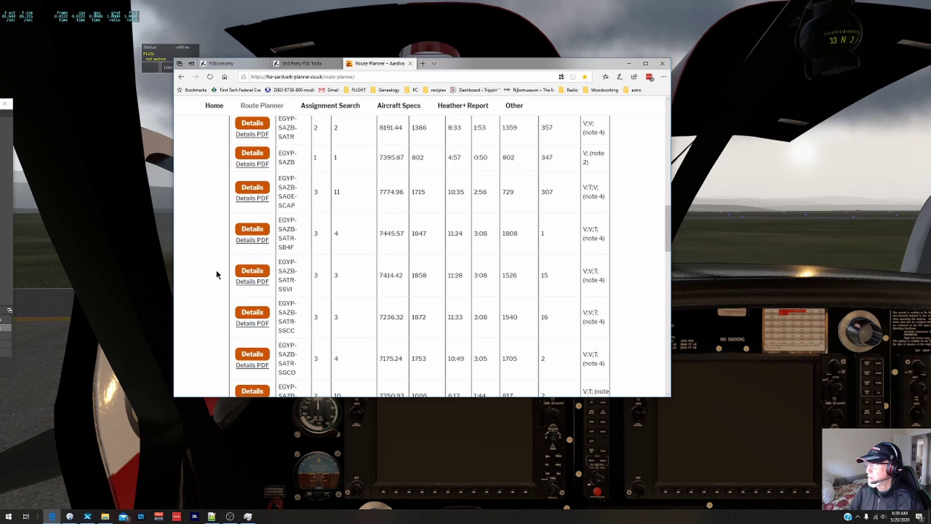
pyautogui.scroll(2, 194, 260)
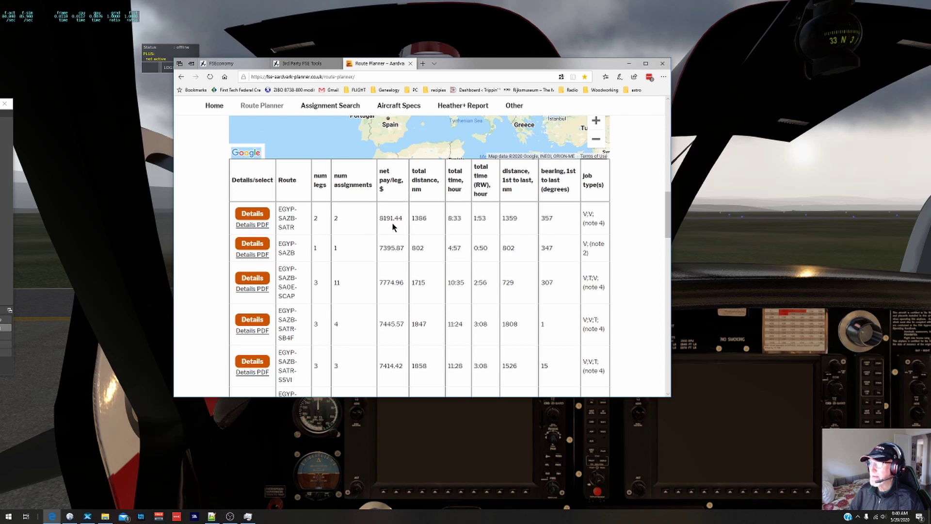
pyautogui.click(254, 216)
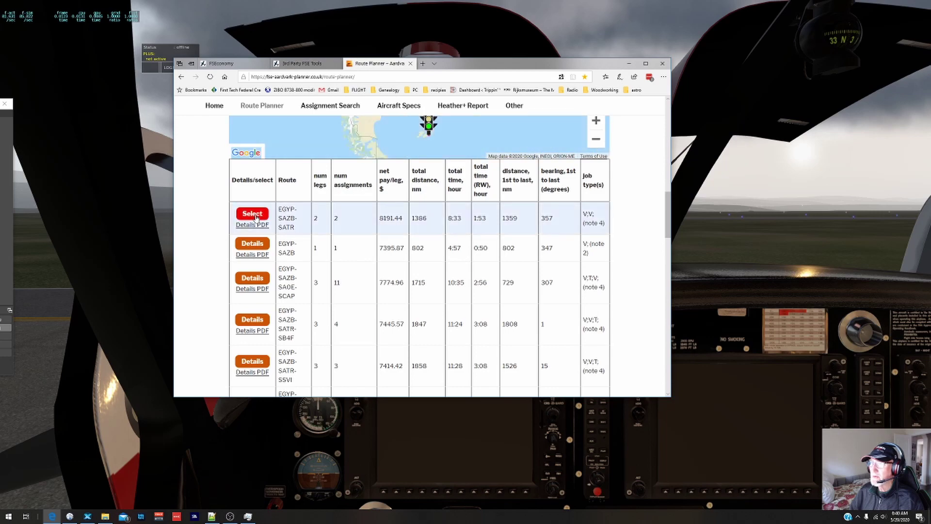
pyautogui.scroll(5, 209, 246)
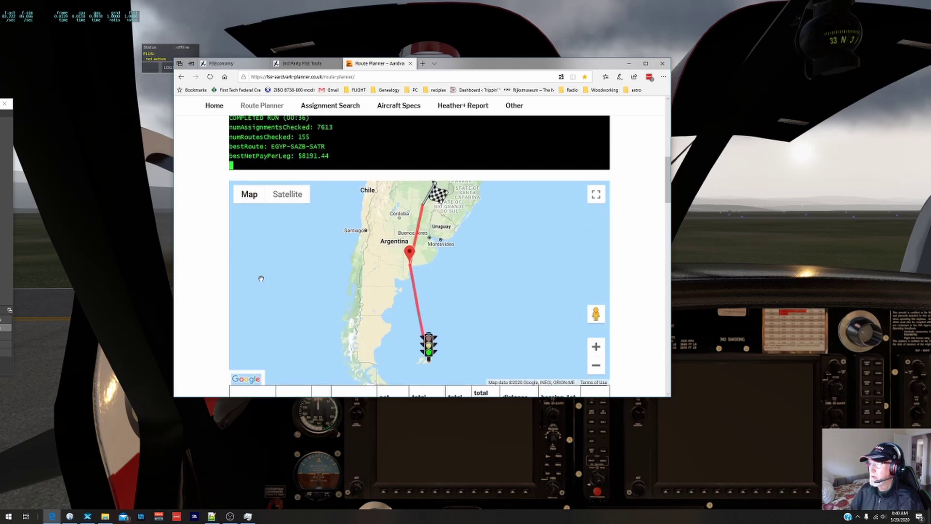
# Step: Check the distance, heading and flight time of both legs of the EGYP-SAZB-SATR route on the map
pyautogui.click(428, 354)
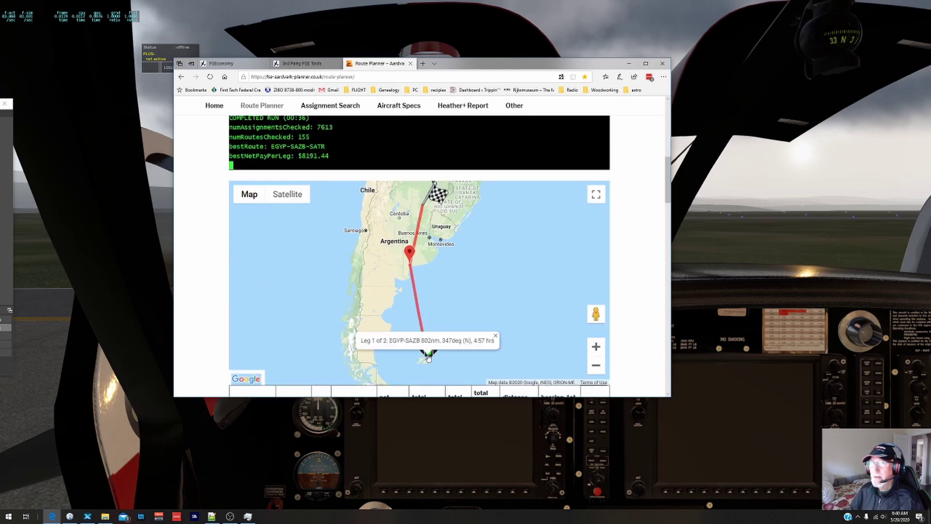
pyautogui.moveTo(411, 254)
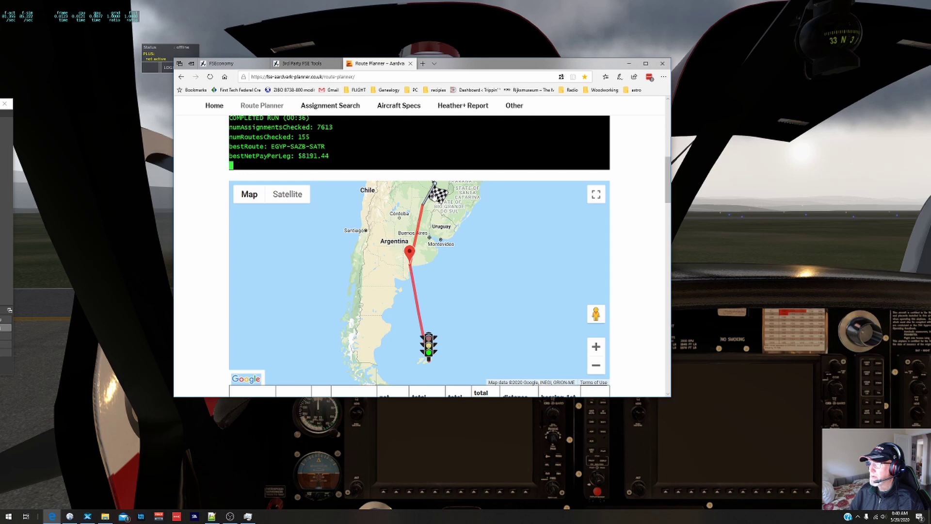
pyautogui.moveTo(419, 221)
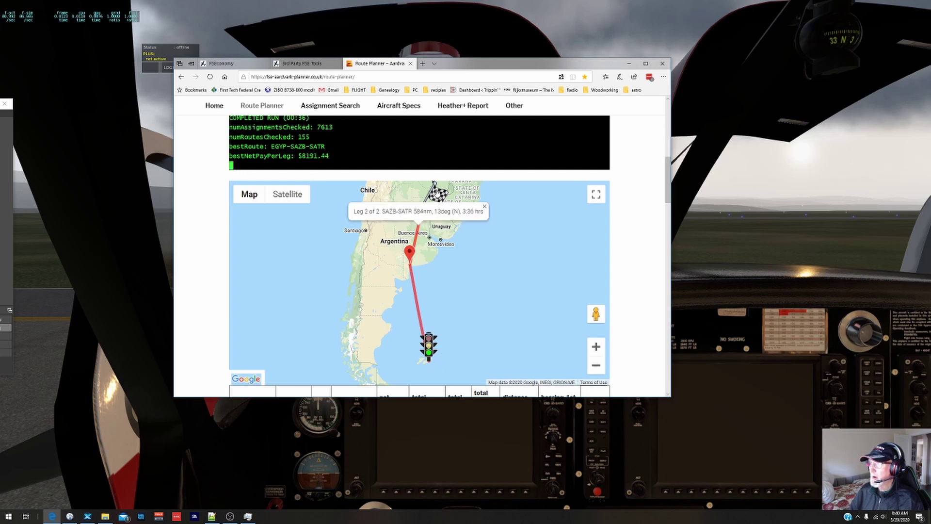
pyautogui.moveTo(420, 318)
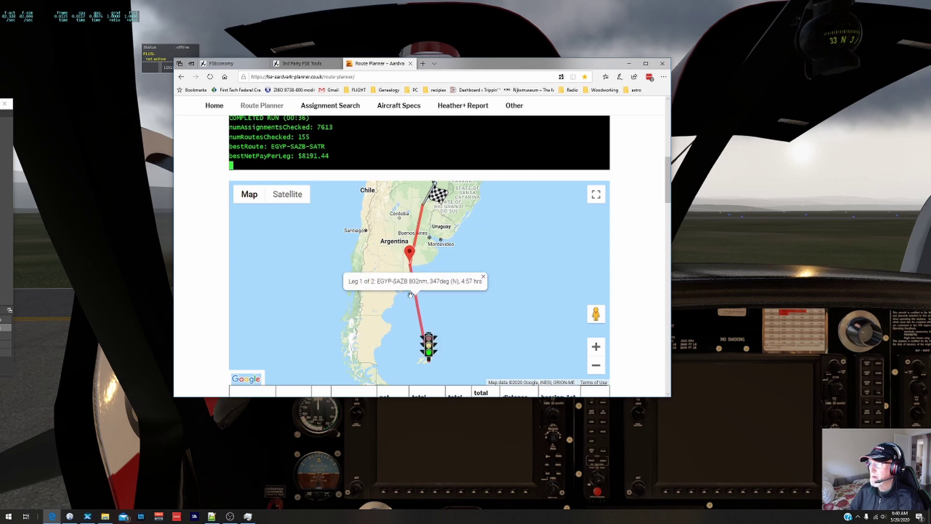
pyautogui.scroll(-1, 398, 289)
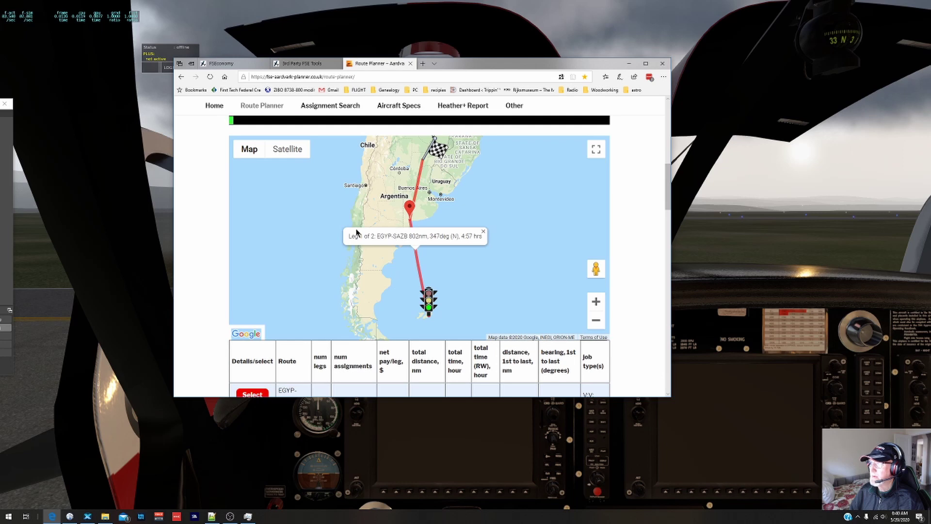
pyautogui.scroll(1, 357, 231)
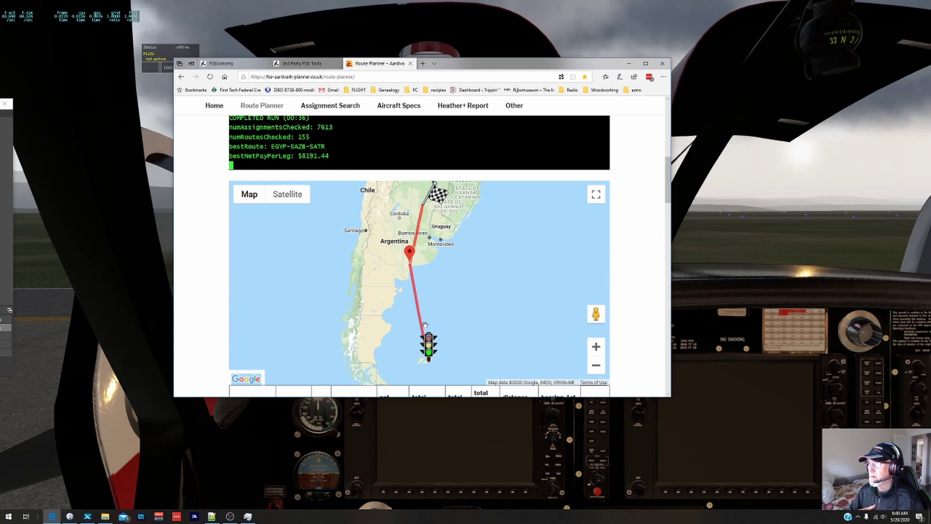
# Step: Show the EGYP-SAZB-SA0E-SCAP route on the map and check the details of its last leg
pyautogui.scroll(-4, 368, 306)
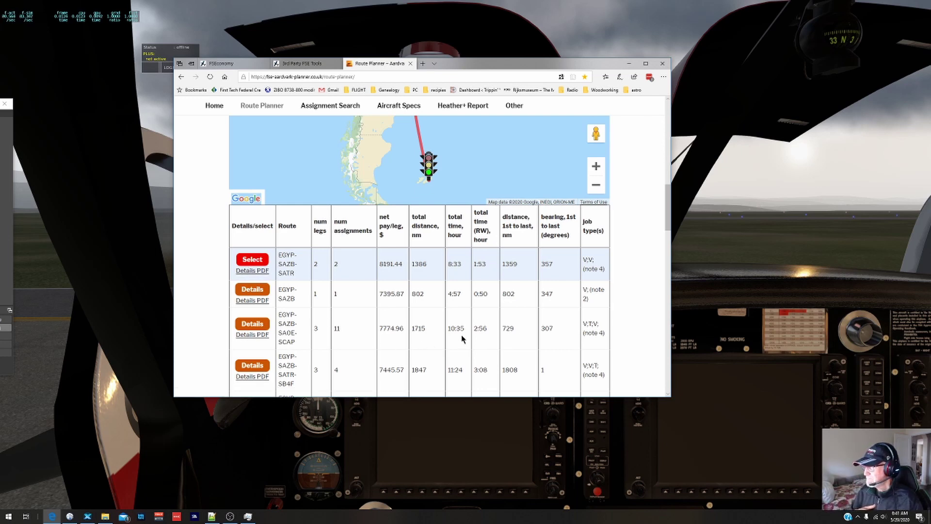
pyautogui.click(259, 326)
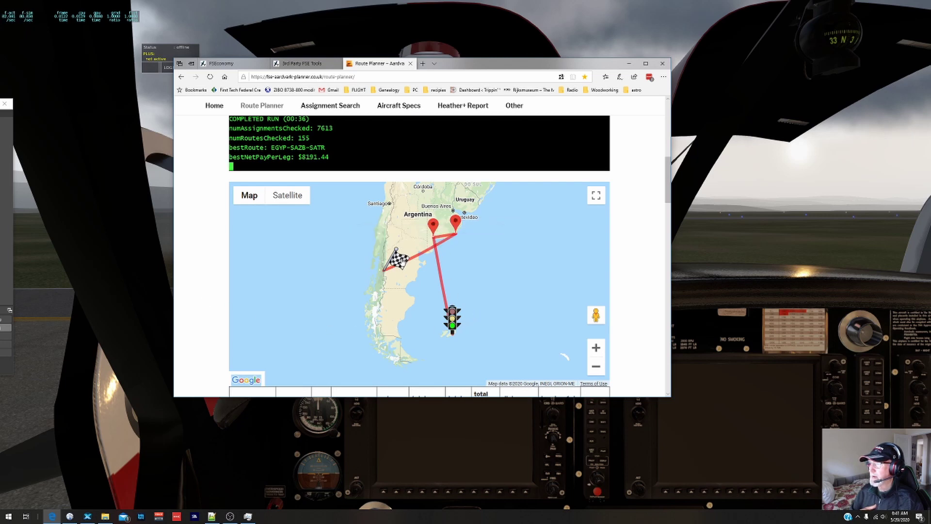
pyautogui.click(383, 275)
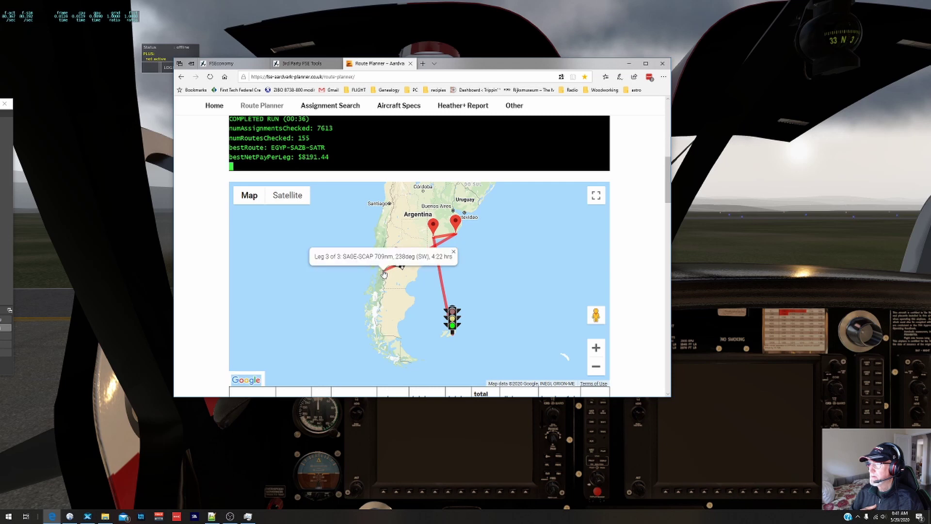
pyautogui.click(265, 261)
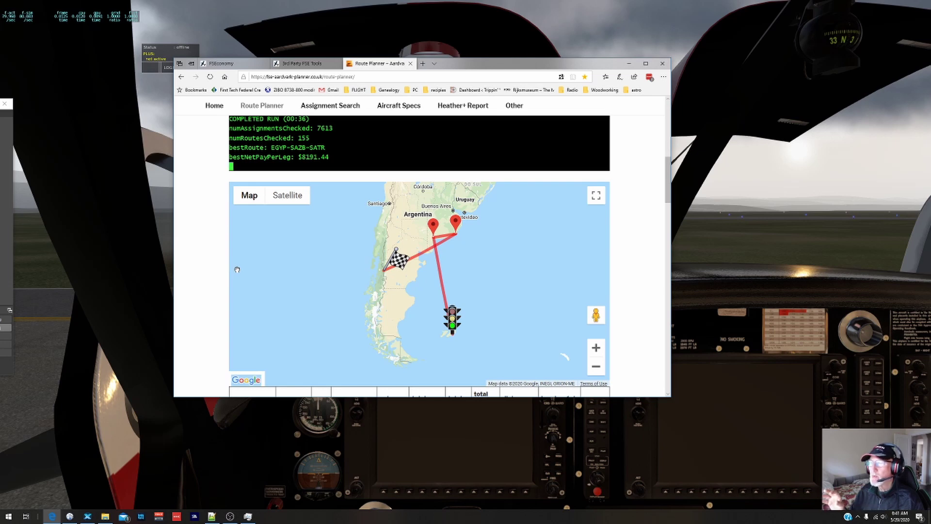
# Step: Set the number of algorithm iterations for the route search to 5
pyautogui.scroll(4, 237, 270)
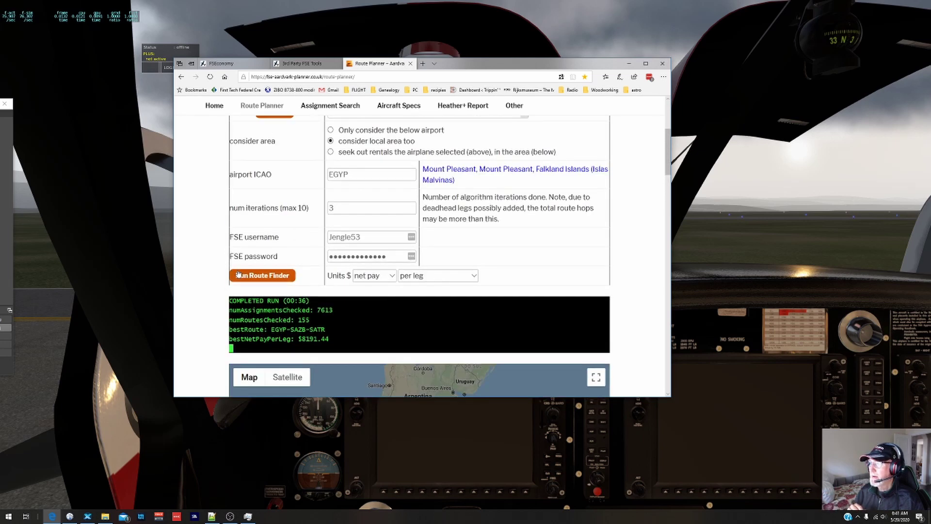
pyautogui.moveTo(343, 214); pyautogui.dragTo(319, 213)
pyautogui.write('5')
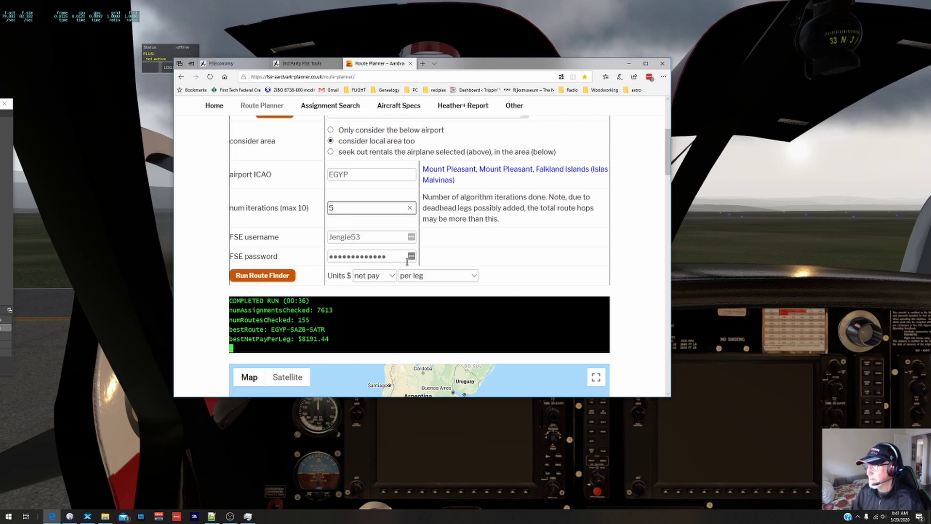
# Step: Switch the net pay units from per leg to total and run the route finder again
pyautogui.click(469, 276)
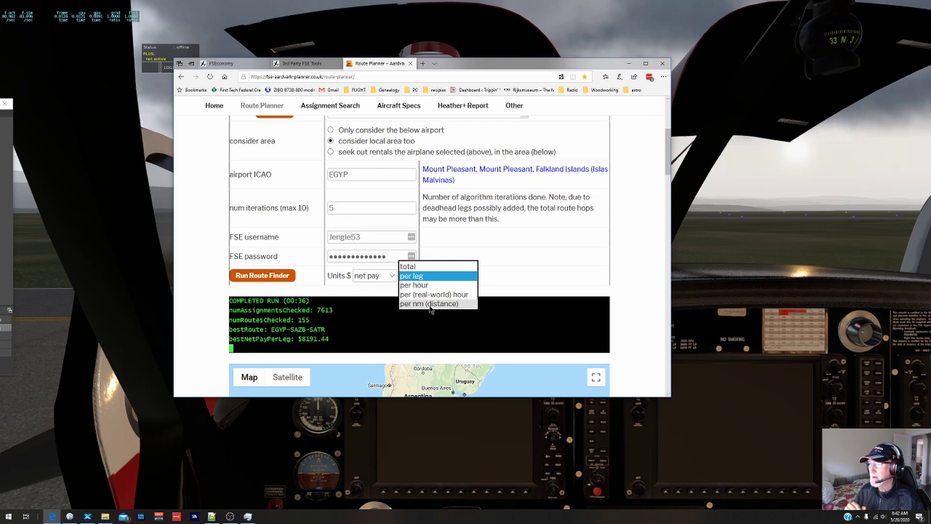
pyautogui.click(412, 267)
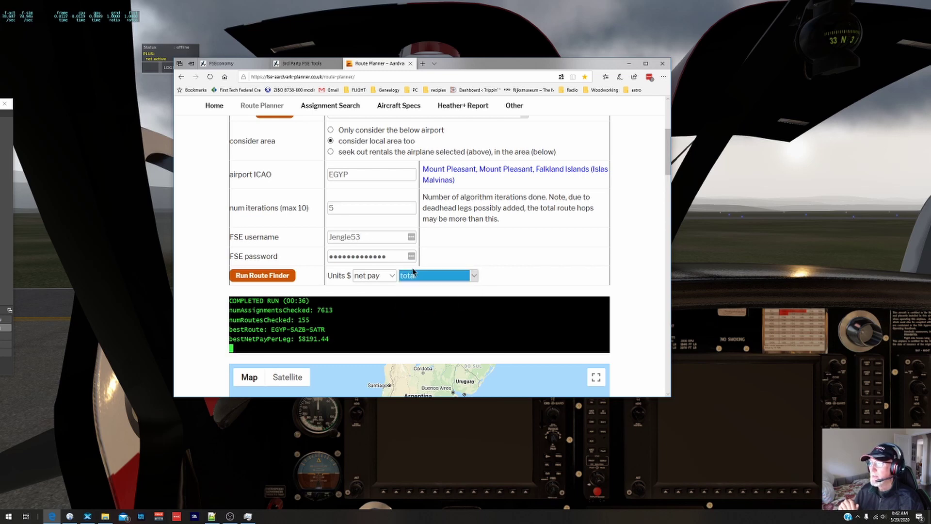
pyautogui.click(262, 275)
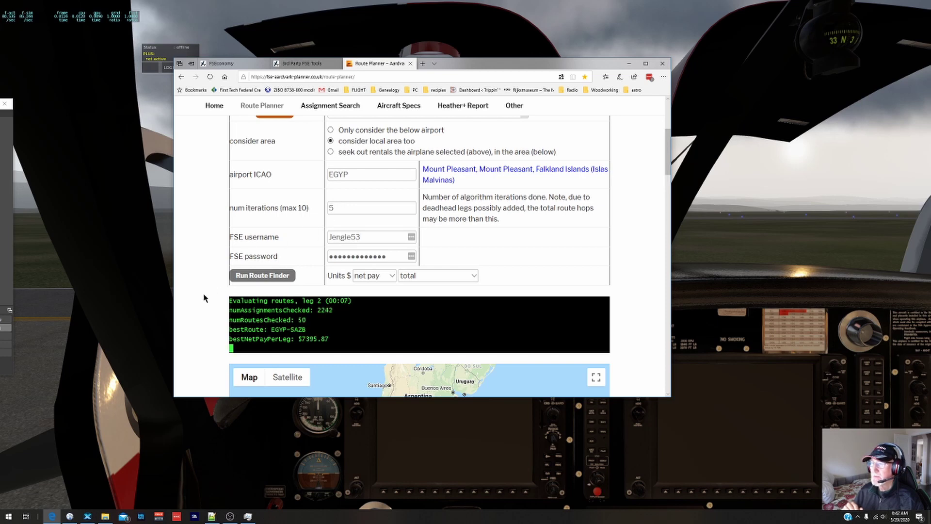
# Step: Review the new route results, comparing the routes' legs, assignments, total net pay, distances and flight times
pyautogui.scroll(-1, 204, 298)
pyautogui.scroll(-1, 203, 298)
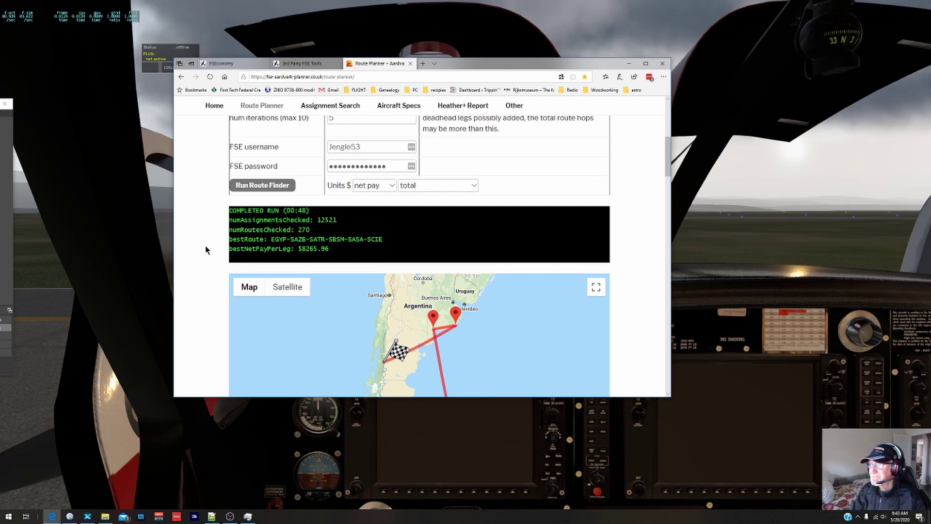
pyautogui.scroll(-5, 202, 239)
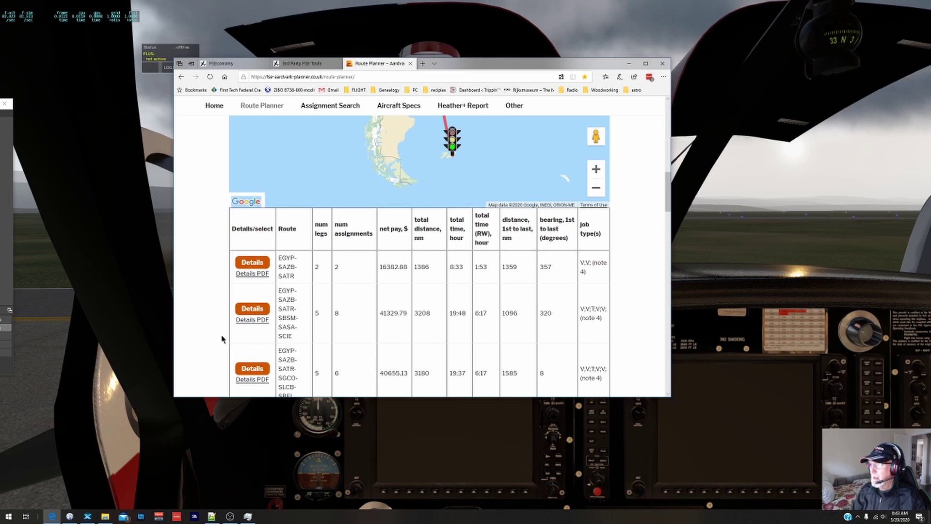
pyautogui.scroll(-2, 222, 338)
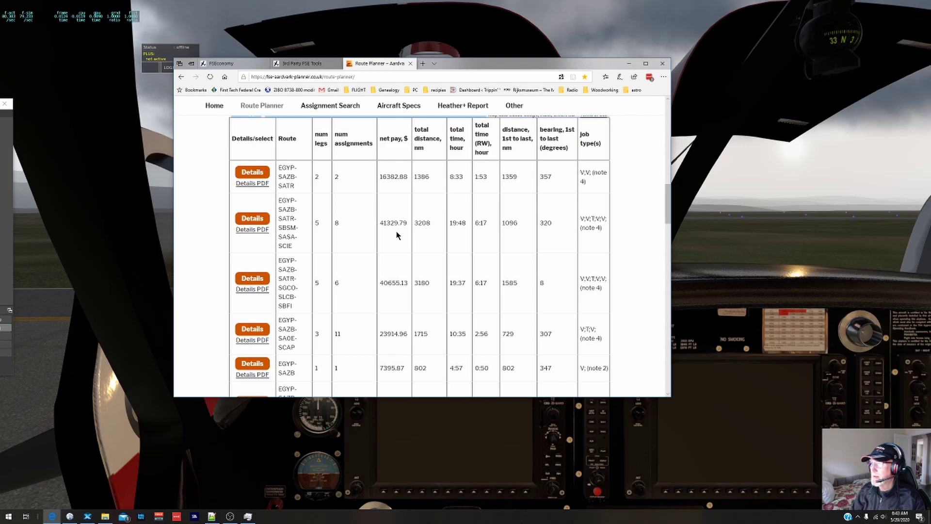
pyautogui.scroll(-10, 395, 235)
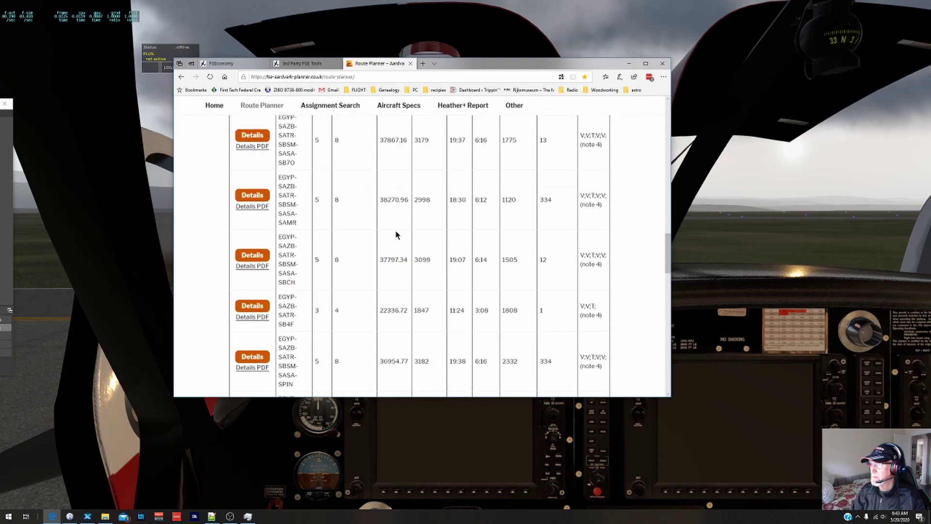
pyautogui.scroll(10, 396, 235)
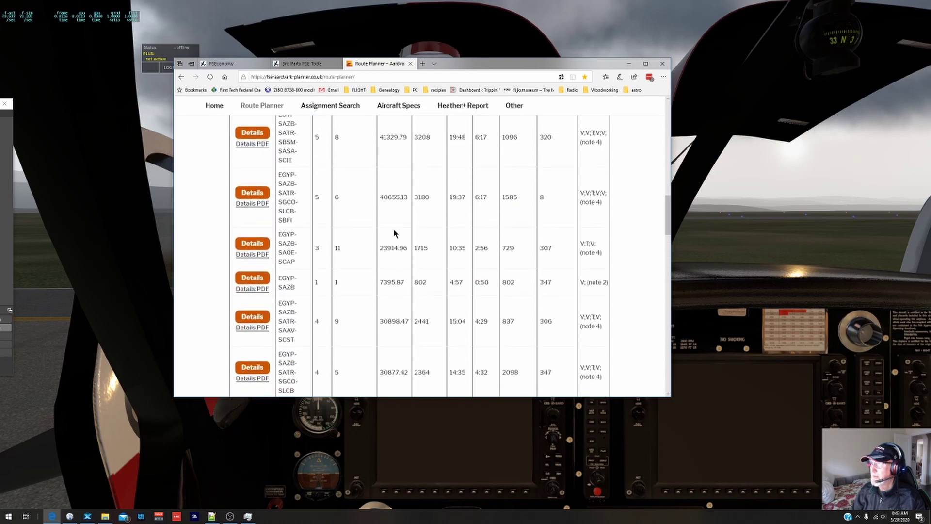
pyautogui.scroll(-4, 392, 196)
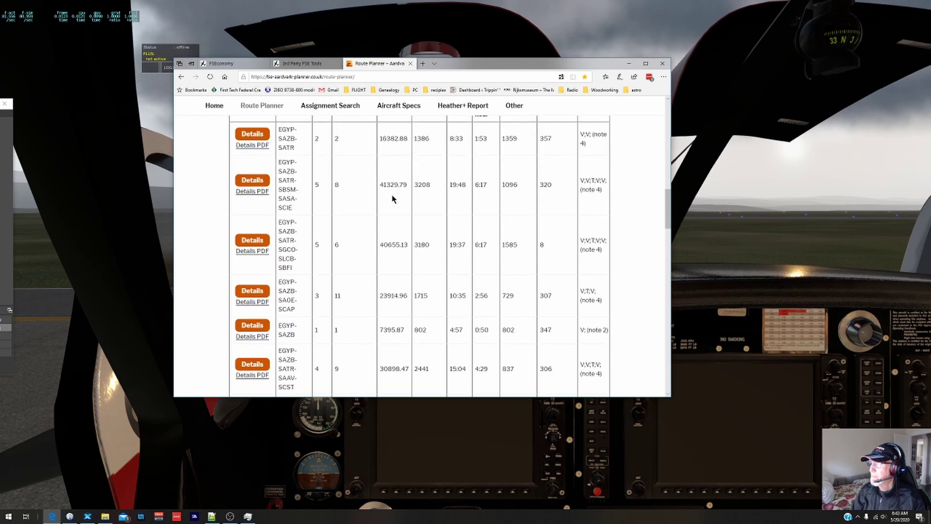
pyautogui.scroll(1, 392, 195)
pyautogui.scroll(1, 392, 194)
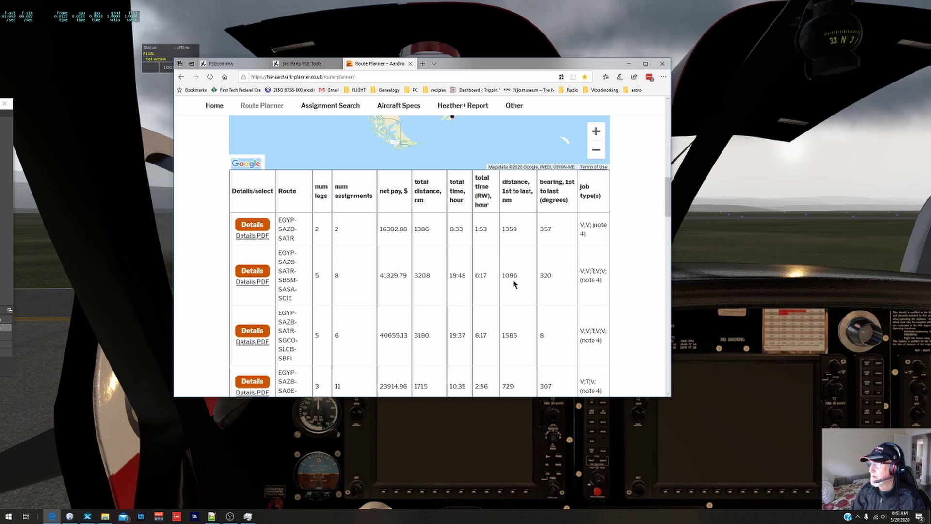
# Step: Show the five-leg EGYP-SAZB-SATR-SBSM-SASA-SCIE route on the map and examine its path
pyautogui.click(260, 274)
pyautogui.scroll(5, 193, 282)
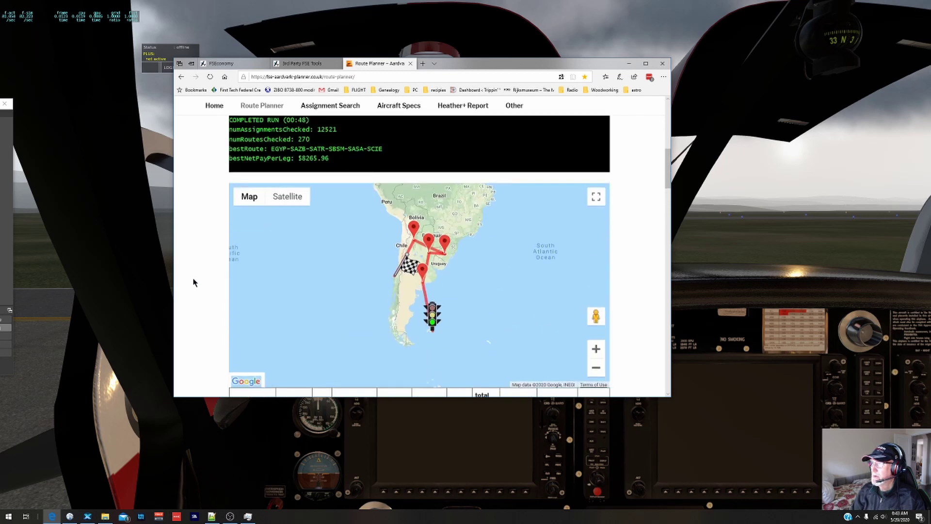
pyautogui.moveTo(426, 287)
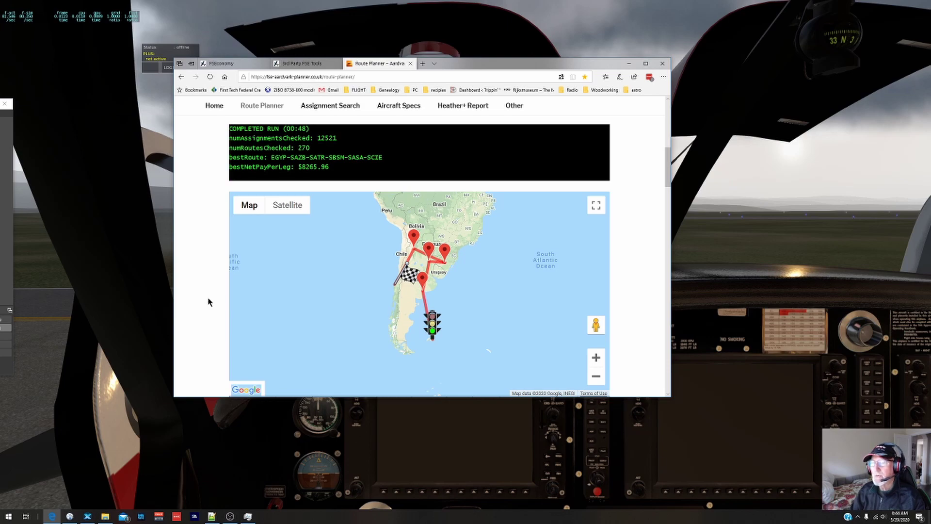
# Step: Show the EGYP-SAZB-SATR-SGCO-SLCB-SBFI route on the map and examine its path and figures
pyautogui.scroll(-5, 208, 303)
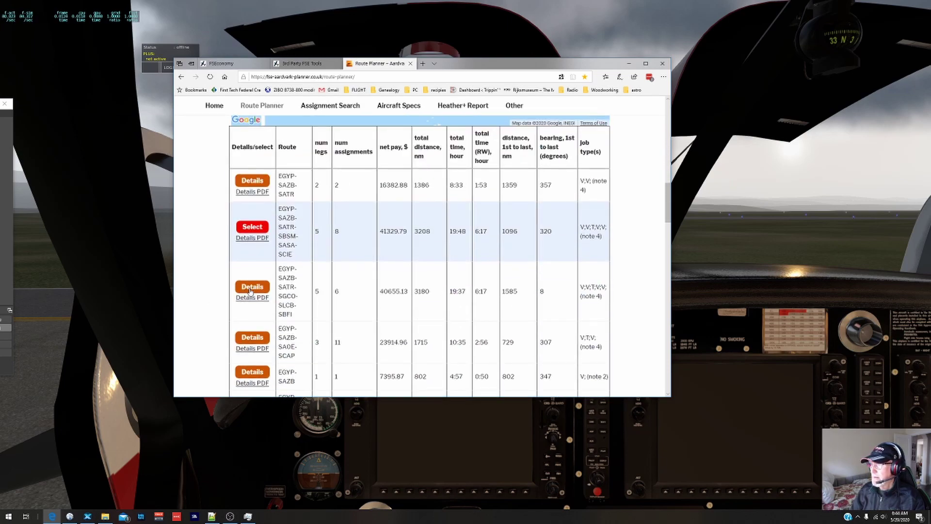
pyautogui.scroll(5, 209, 295)
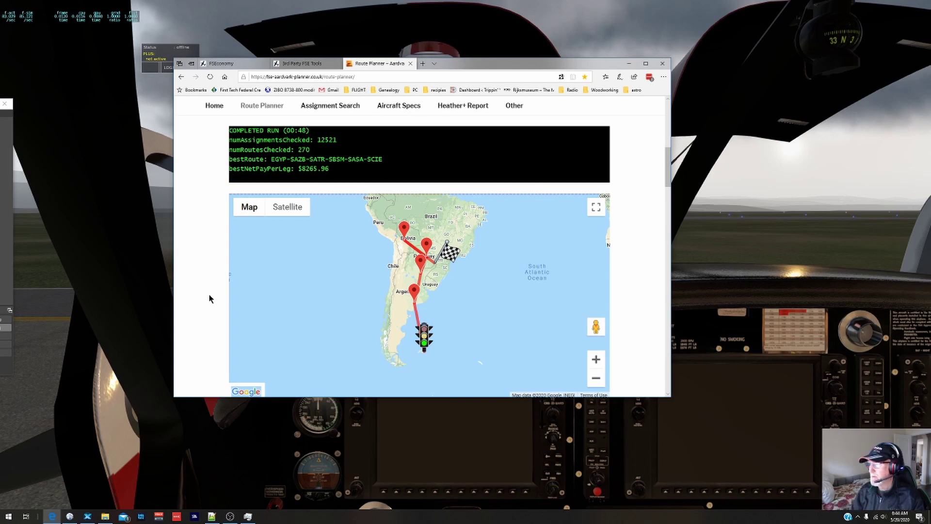
pyautogui.scroll(-5, 210, 298)
pyautogui.scroll(-2, 210, 299)
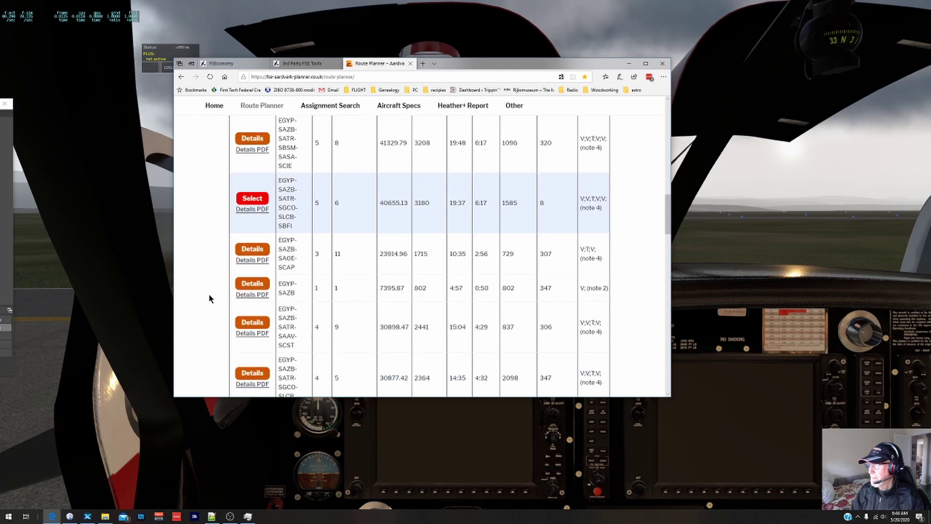
# Step: Show the single-leg EGYP-SAZB route on the map and examine its path
pyautogui.click(251, 287)
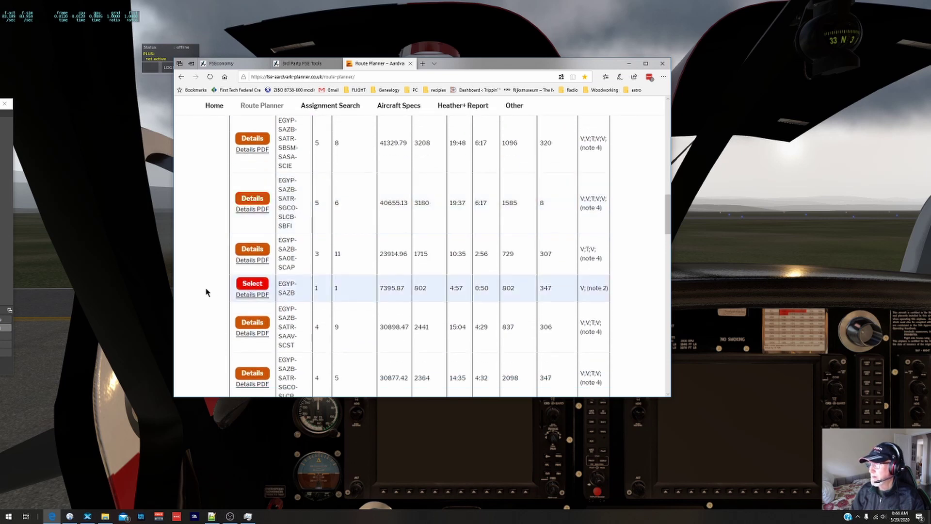
pyautogui.scroll(10, 206, 292)
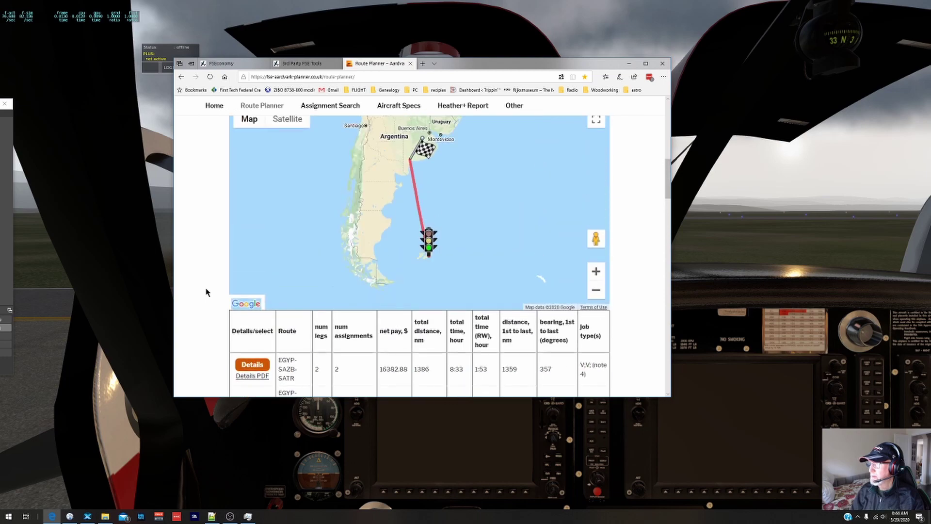
pyautogui.scroll(-8, 206, 292)
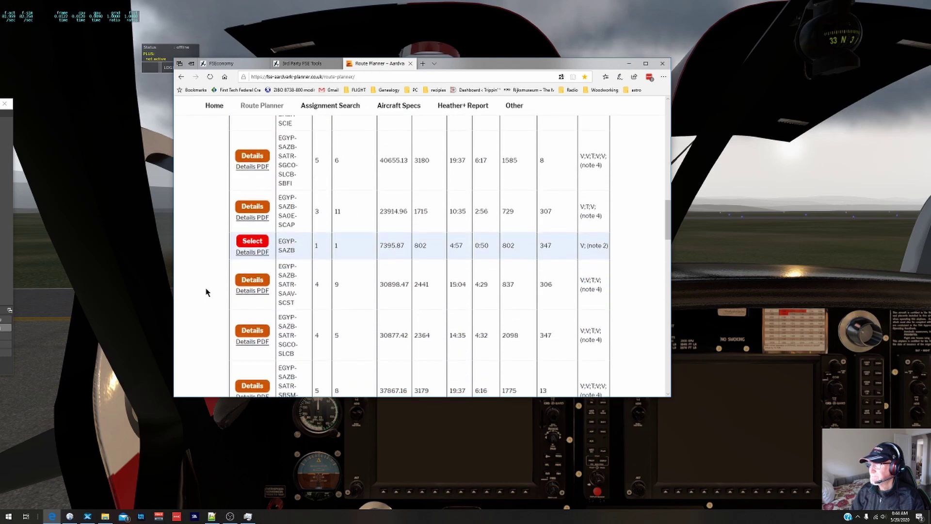
# Step: Show the EGYP-SAZB-SATR-SBSM-SASA-SBCH route on the map and compare it with the other routes listed
pyautogui.scroll(-4, 206, 292)
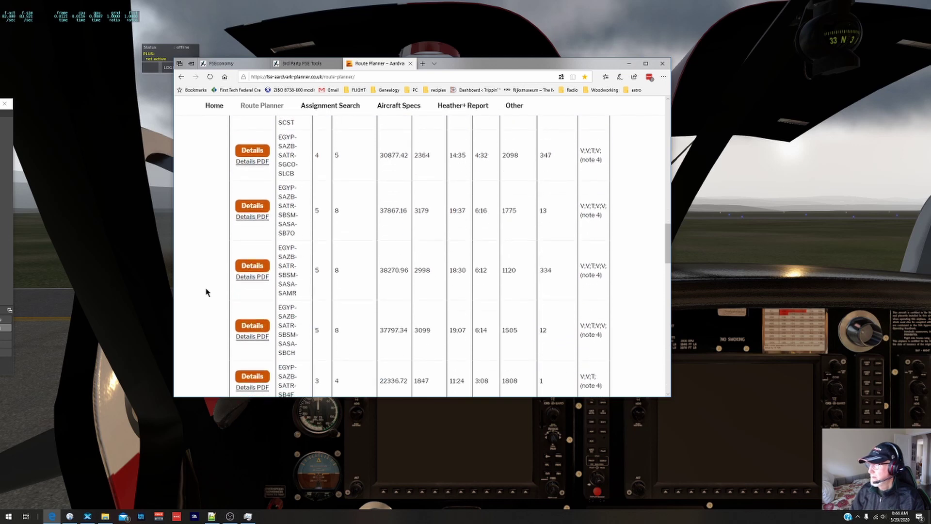
pyautogui.click(257, 326)
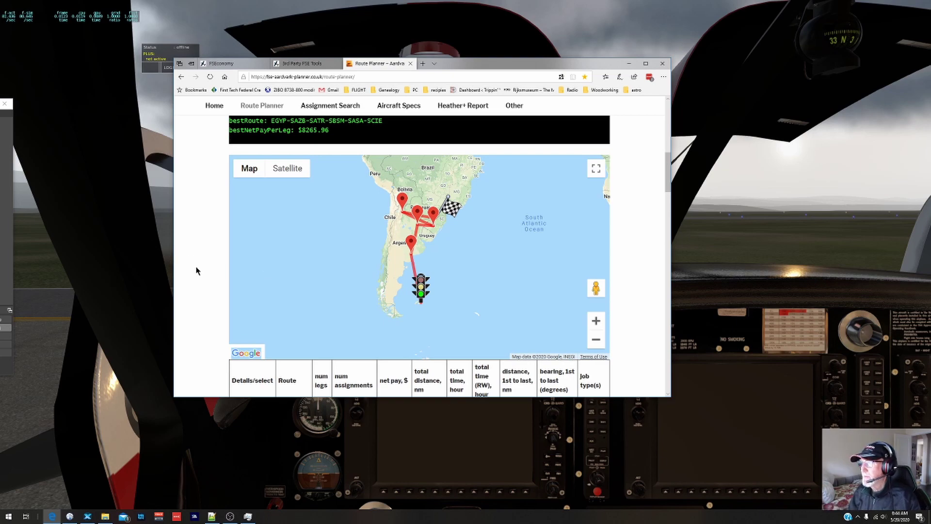
pyautogui.scroll(-10, 202, 265)
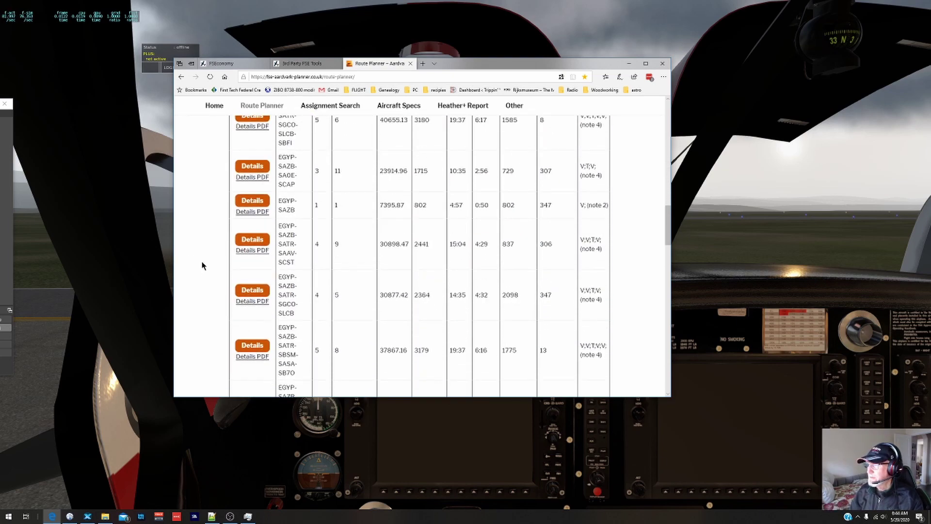
pyautogui.scroll(5, 202, 266)
pyautogui.scroll(5, 203, 265)
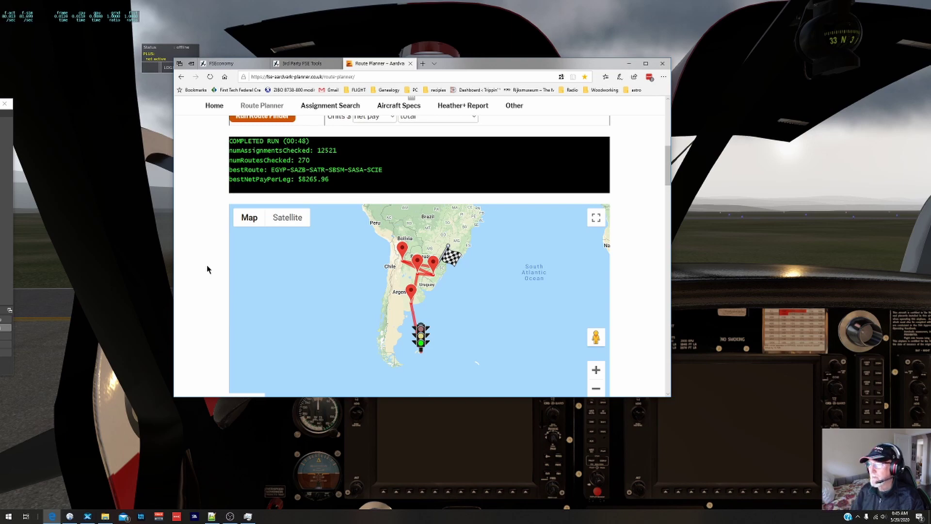
pyautogui.scroll(-1, 207, 265)
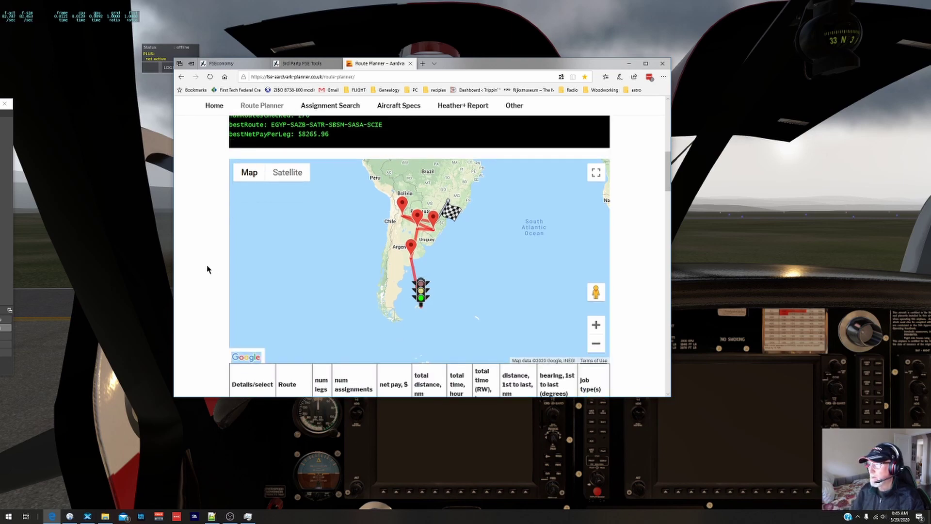
# Step: Save the details PDF of the EGYP-SAZB-SATR-SBSM-SASA-SBCH route in the fseconomy folder as "2020-05-20 SNAK"
pyautogui.scroll(-12, 207, 267)
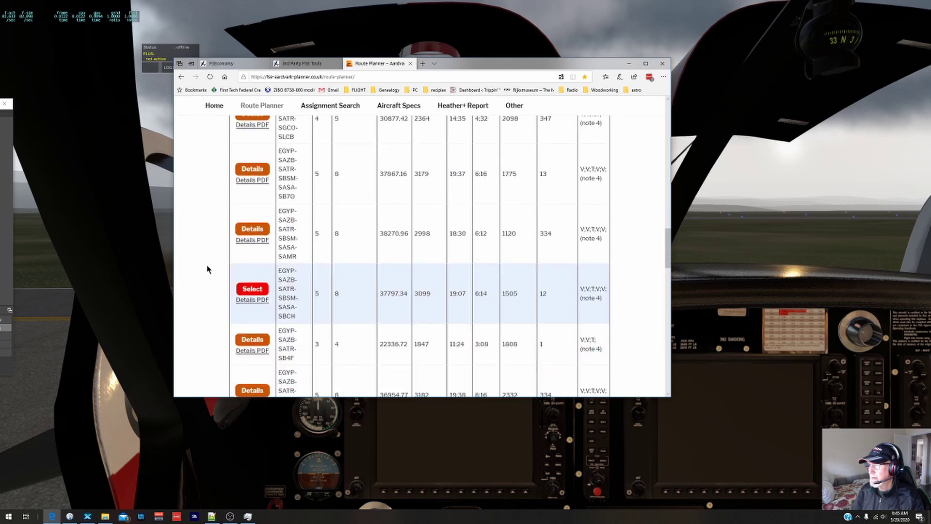
pyautogui.rightClick(248, 301)
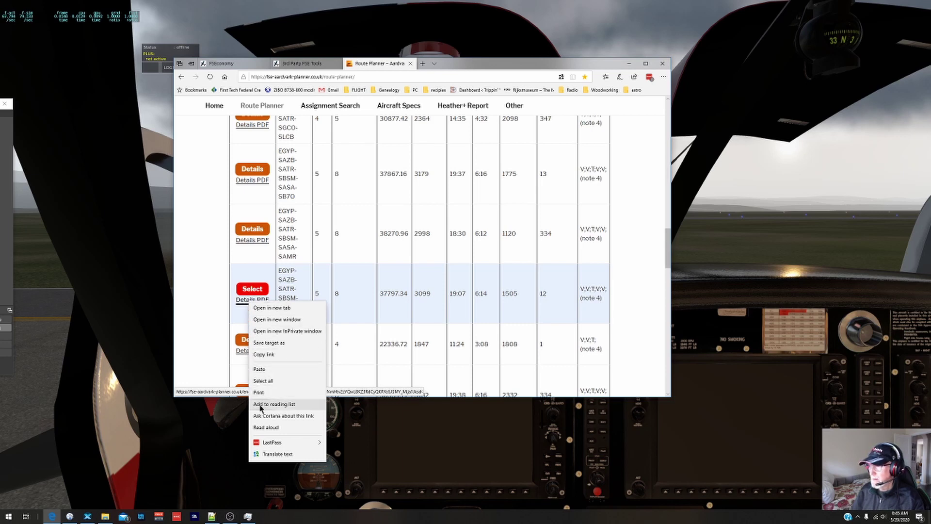
pyautogui.click(271, 341)
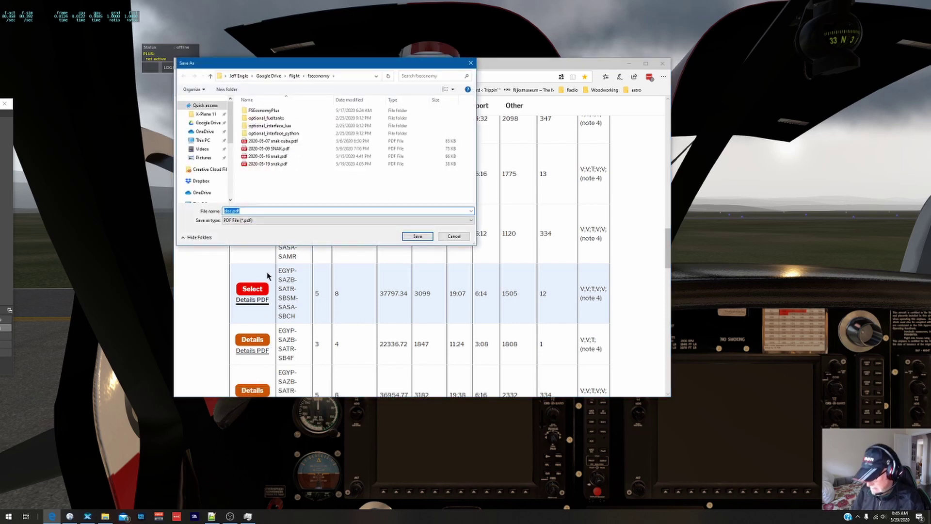
pyautogui.write('2020')
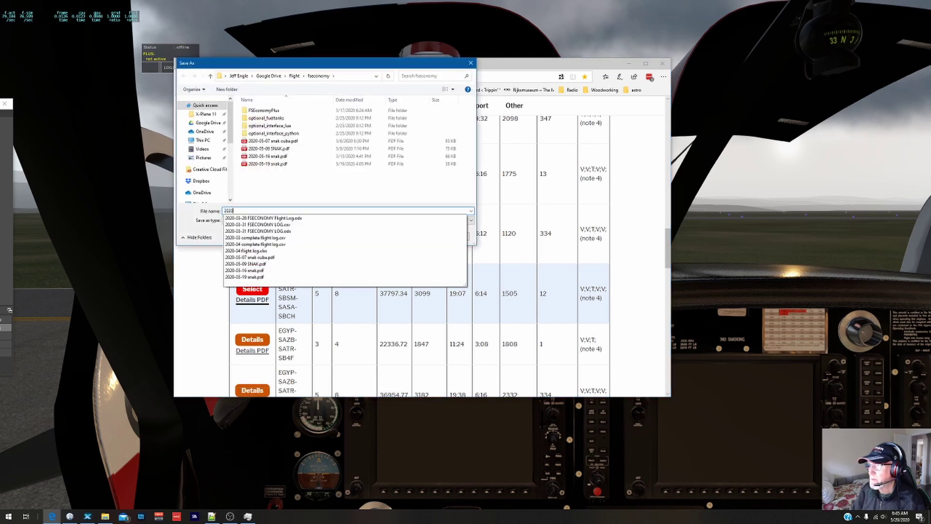
pyautogui.write('-05-')
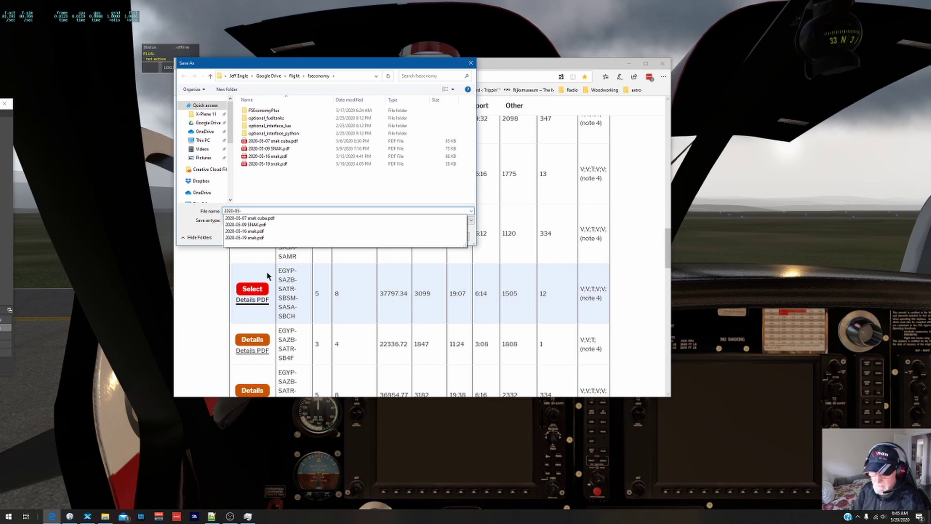
pyautogui.write('20 SNAK')
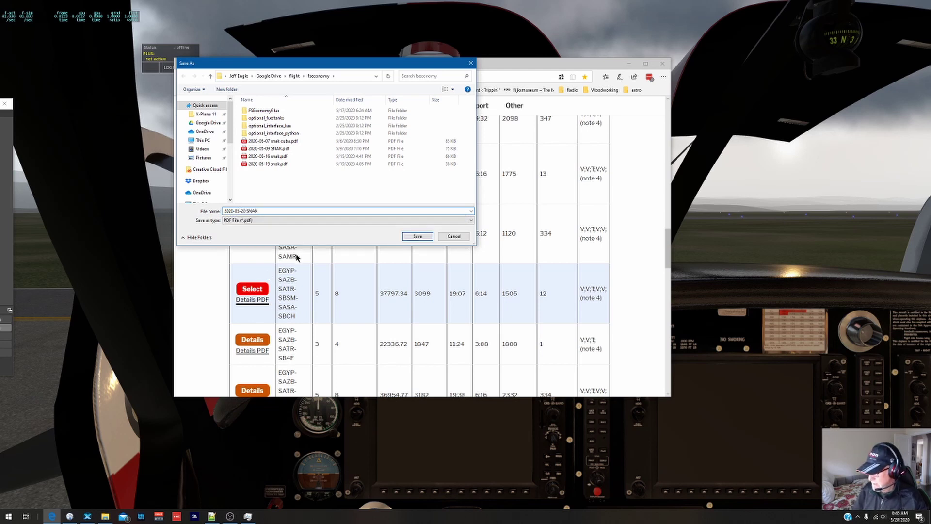
pyautogui.press('Return')
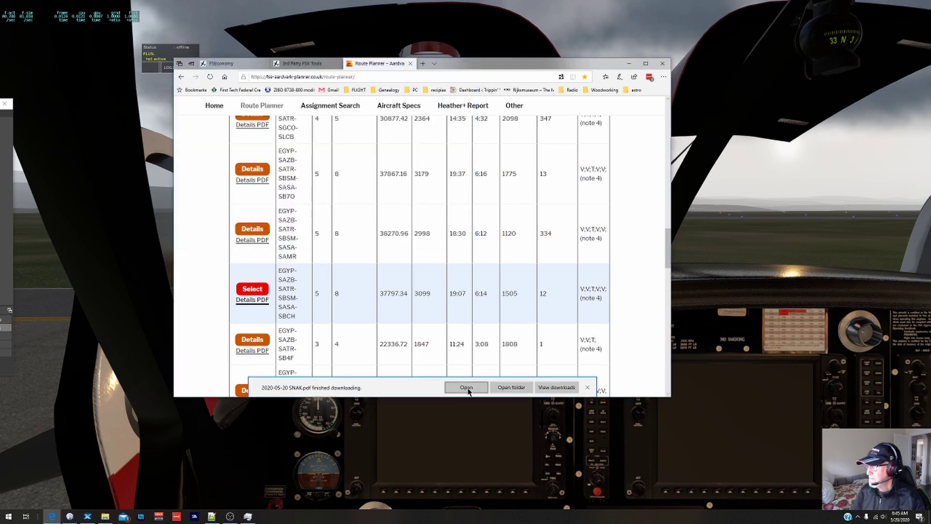
# Step: Open the downloaded route PDF and review its map, totals, and the pay, passengers, fuel and assignments of each leg
pyautogui.click(469, 388)
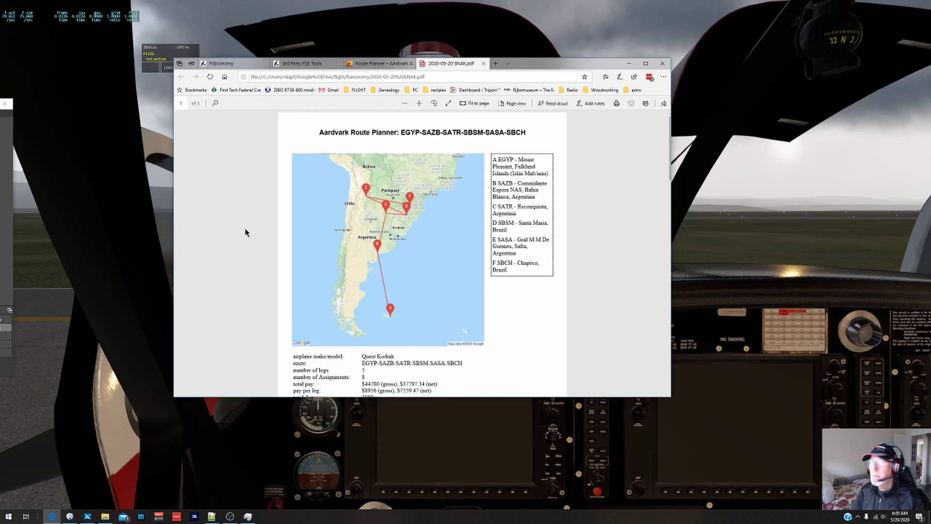
pyautogui.scroll(-5, 255, 227)
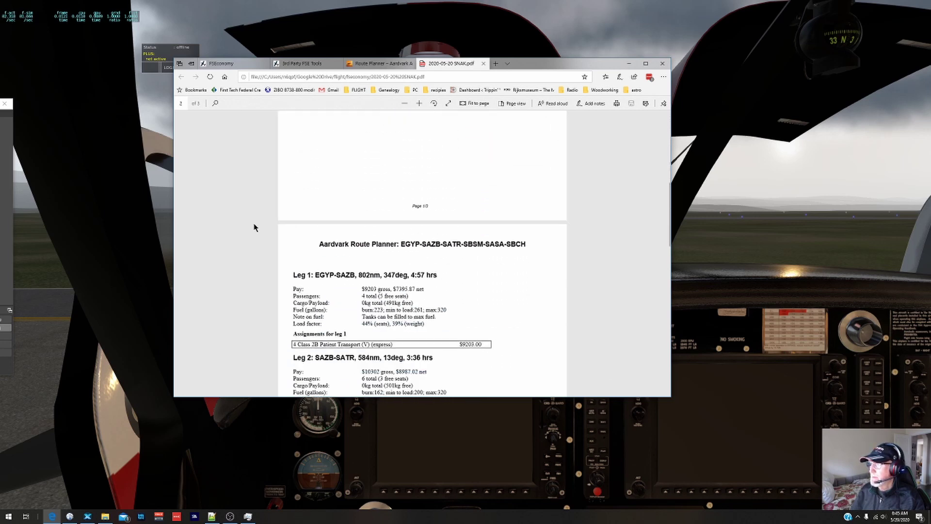
pyautogui.scroll(-2, 255, 226)
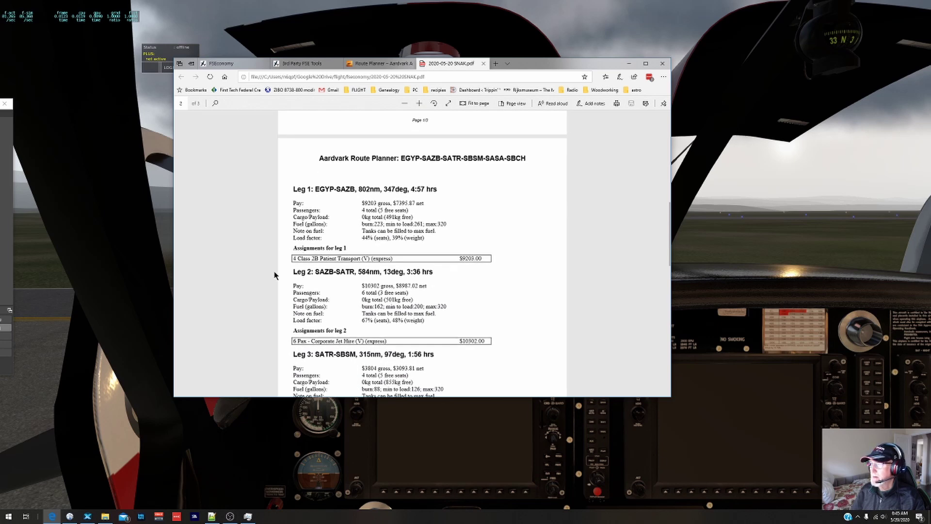
pyautogui.scroll(-2, 274, 275)
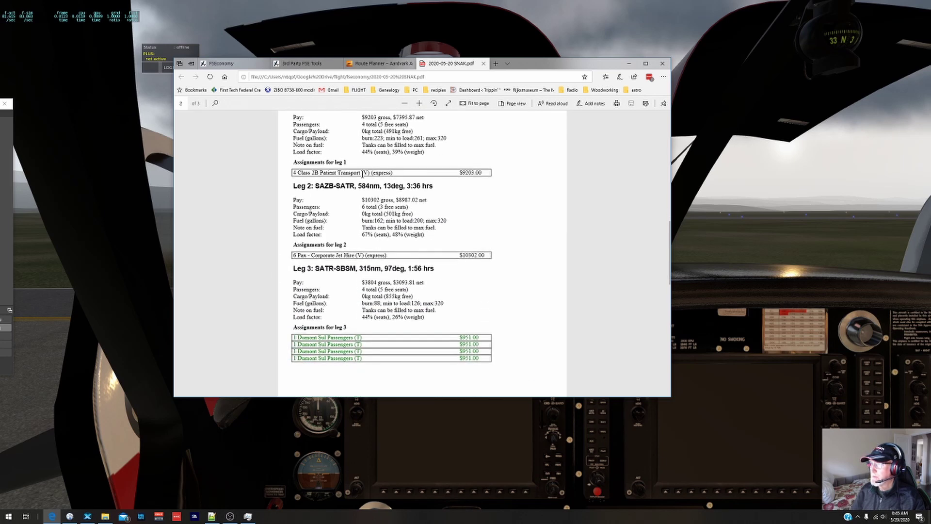
pyautogui.scroll(2, 307, 192)
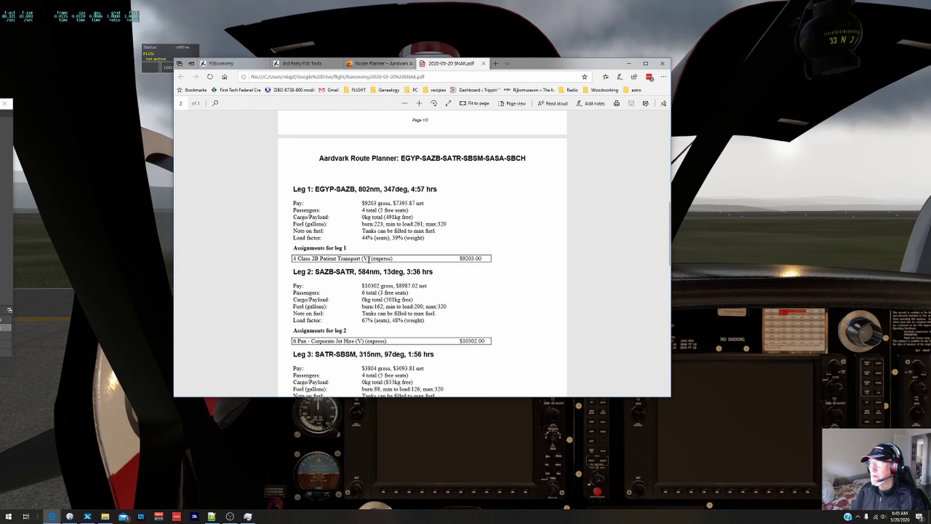
pyautogui.scroll(-3, 369, 259)
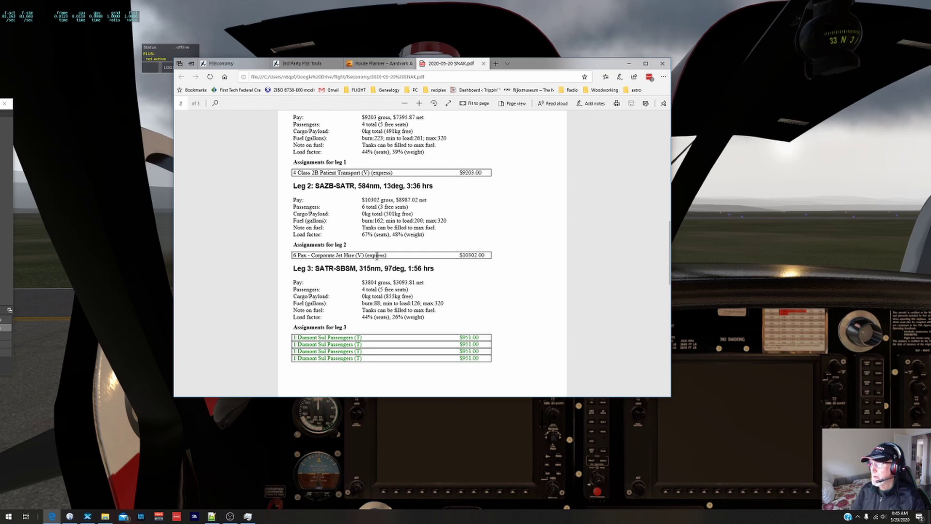
pyautogui.scroll(-10, 250, 258)
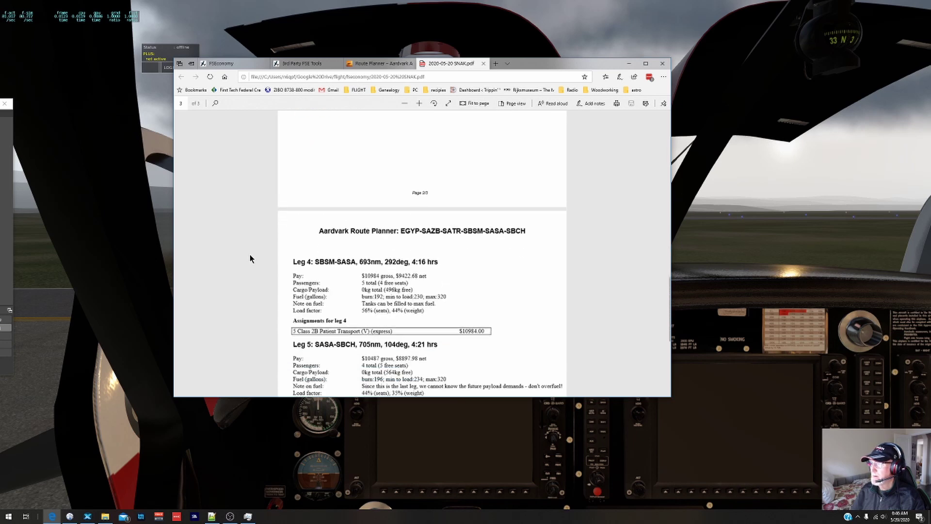
pyautogui.scroll(-7, 250, 254)
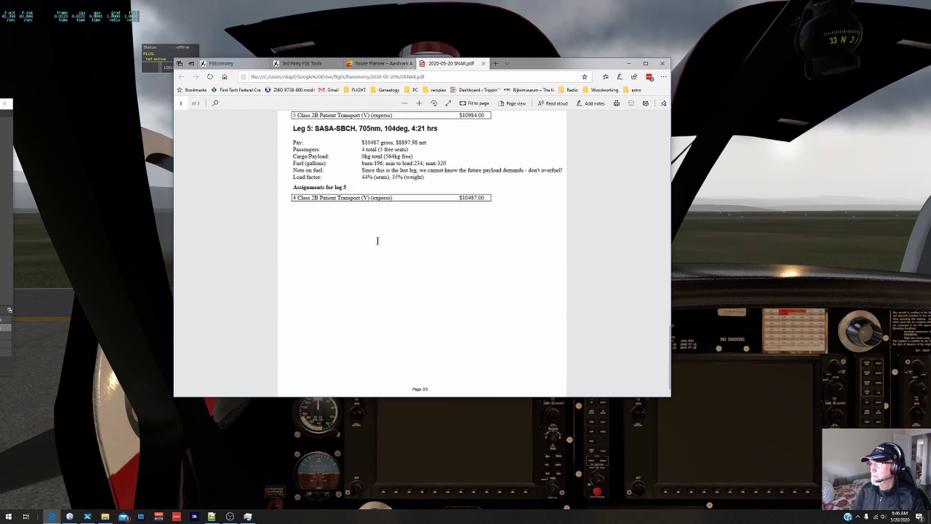
pyautogui.scroll(15, 378, 243)
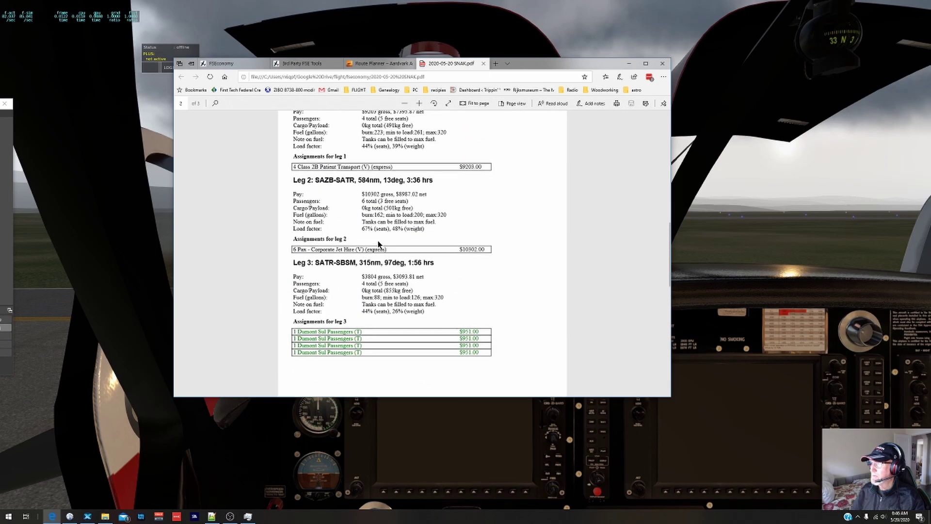
pyautogui.scroll(10, 379, 244)
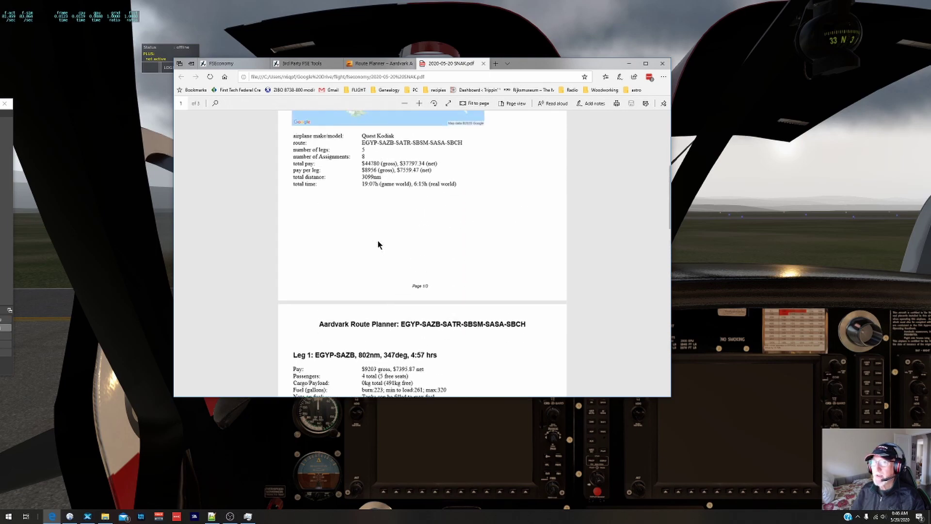
pyautogui.scroll(3, 378, 244)
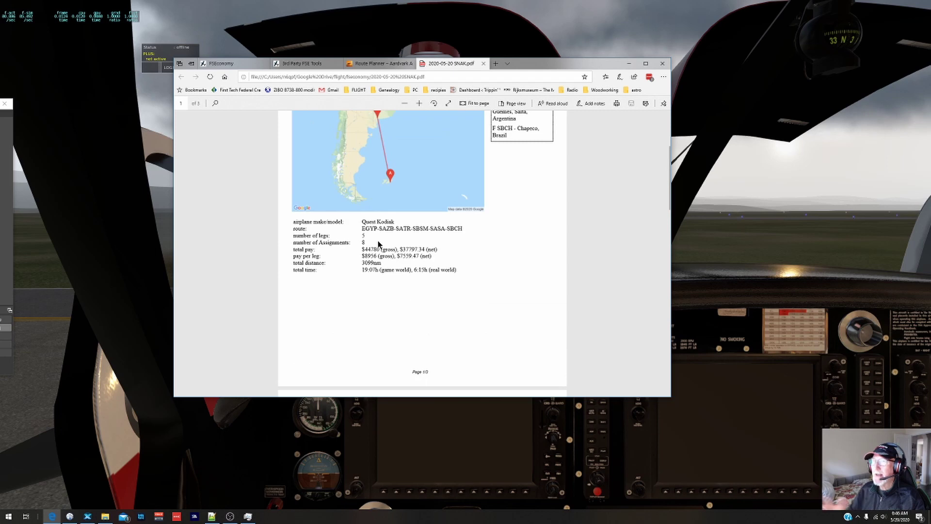
pyautogui.scroll(1, 379, 244)
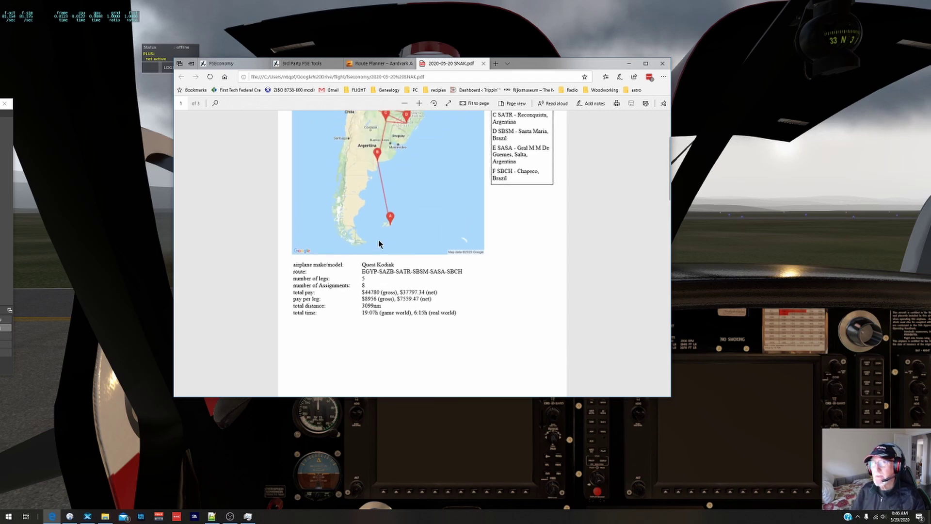
pyautogui.scroll(2, 380, 240)
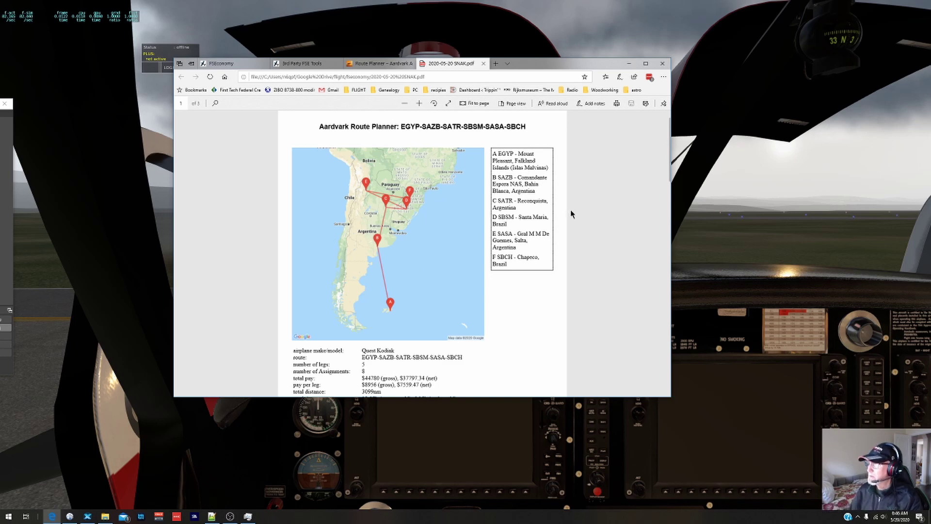
# Step: Switch to the FSEconomy Flight Planner and enter EGYP as the query's airport
pyautogui.click(629, 66)
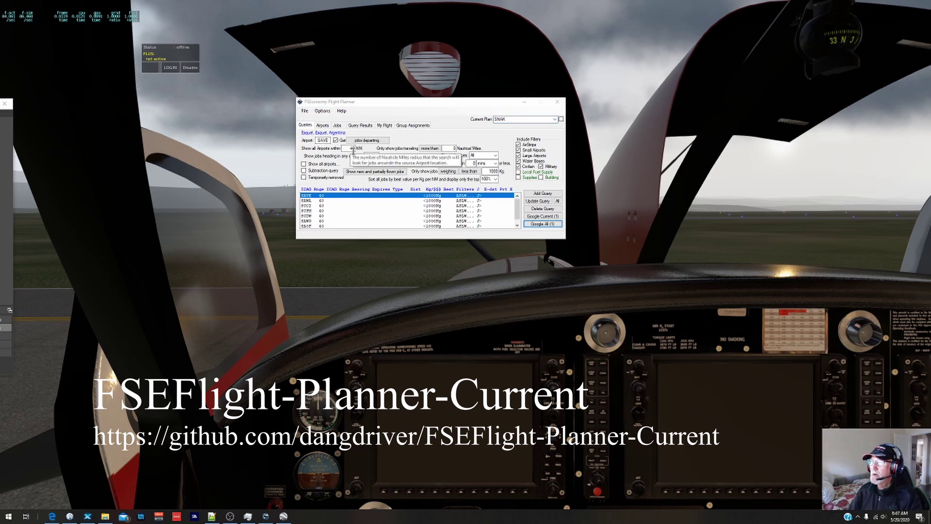
pyautogui.click(353, 147)
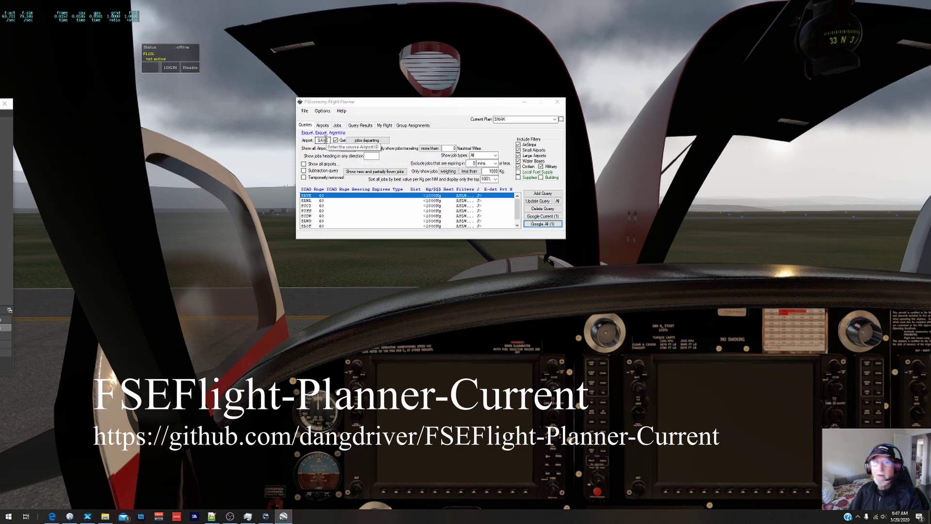
pyautogui.doubleClick(322, 140)
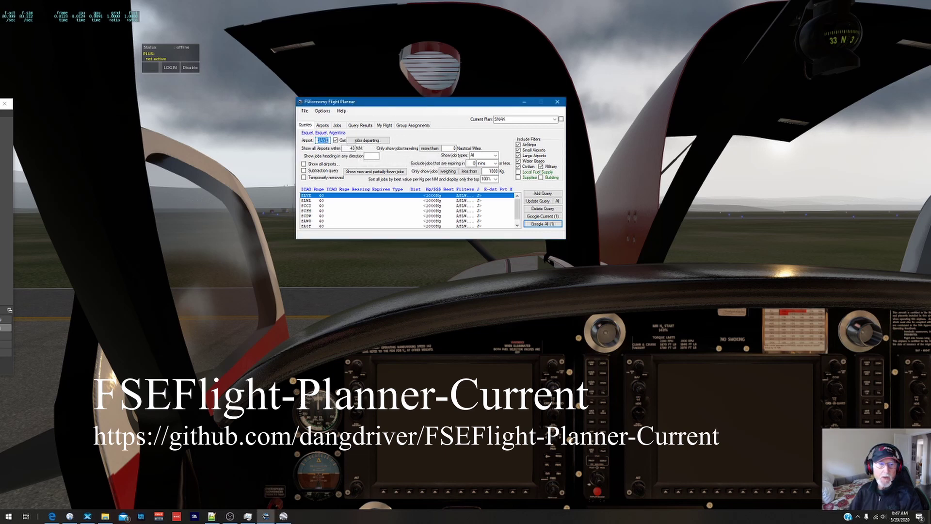
pyautogui.hotkey('alt', 'Tab')
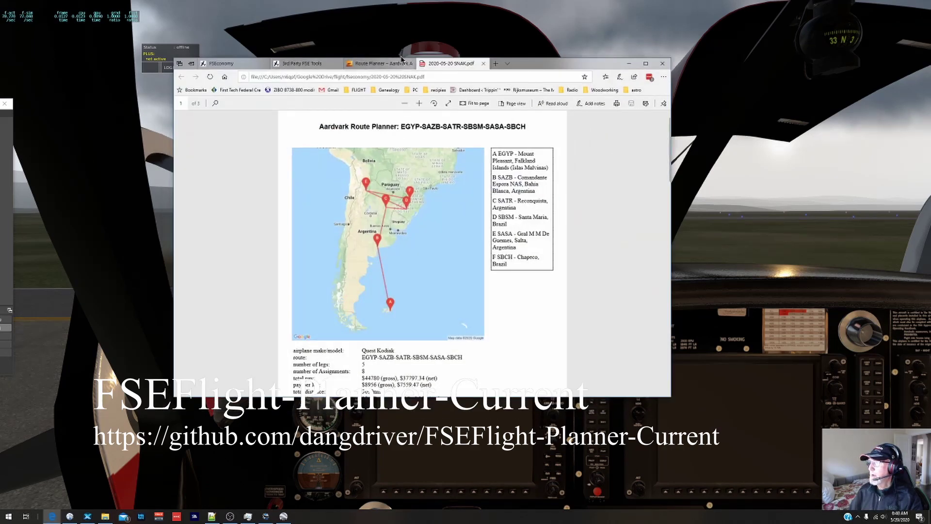
pyautogui.click(629, 63)
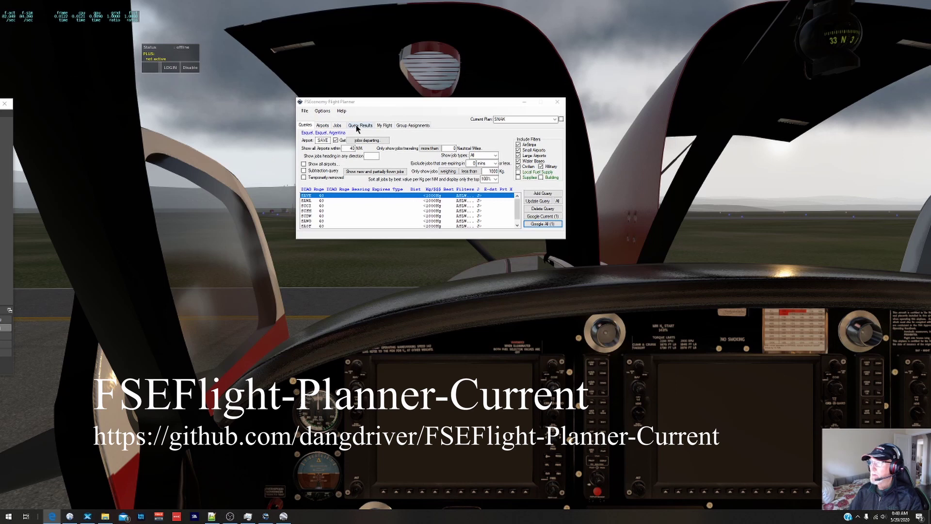
pyautogui.doubleClick(322, 140)
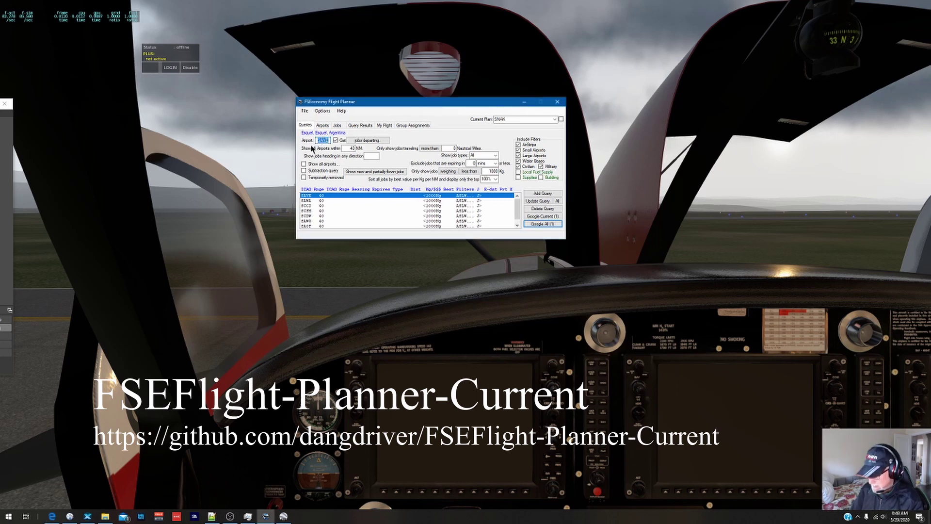
pyautogui.write('EGY')
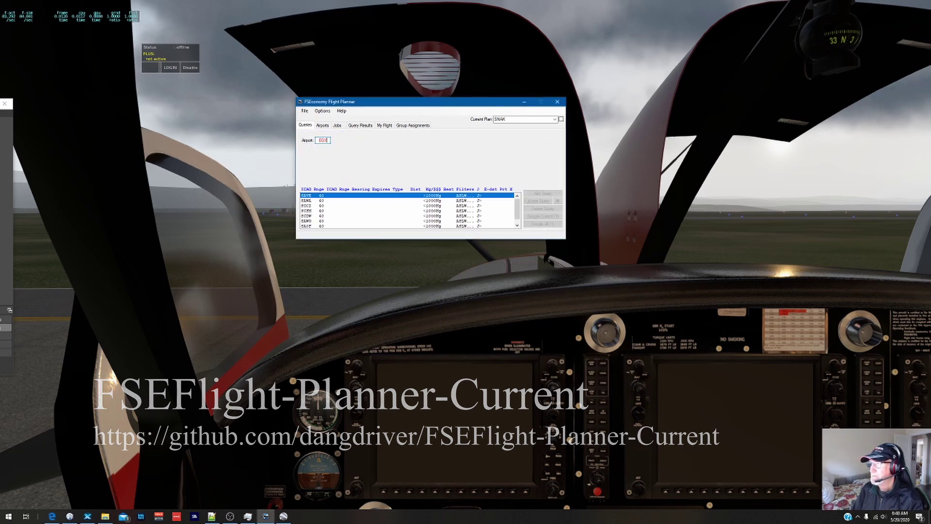
pyautogui.write('P')
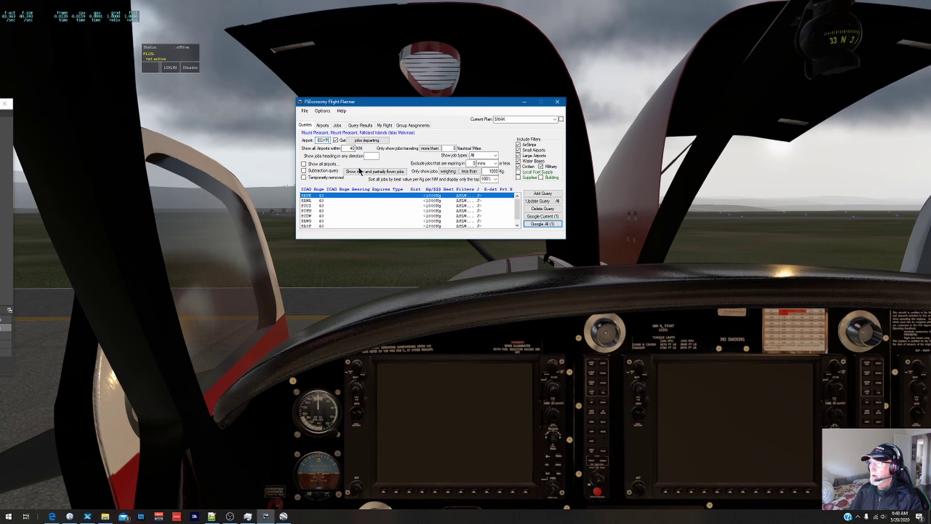
# Step: Delete the existing queries from the SNAK plan and add a single query updated to airport EGYP
pyautogui.click(478, 198)
pyautogui.click(539, 209)
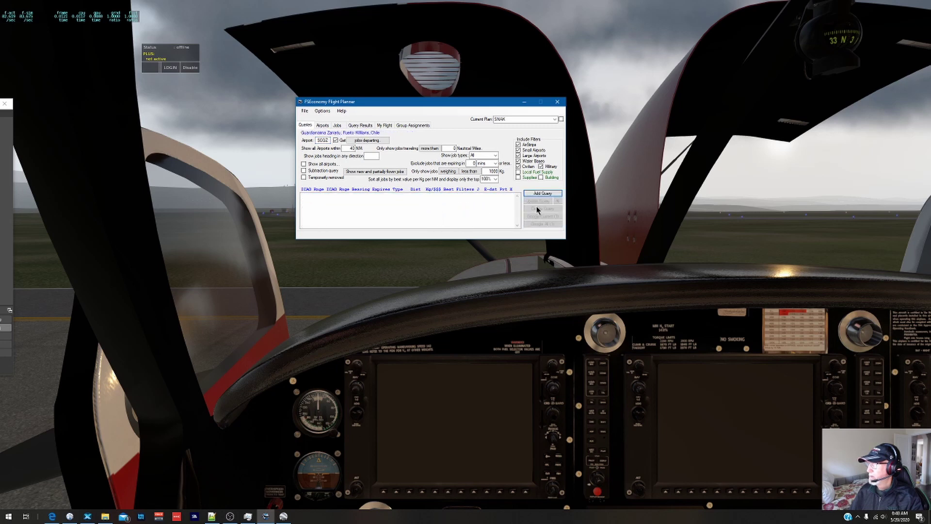
pyautogui.click(539, 193)
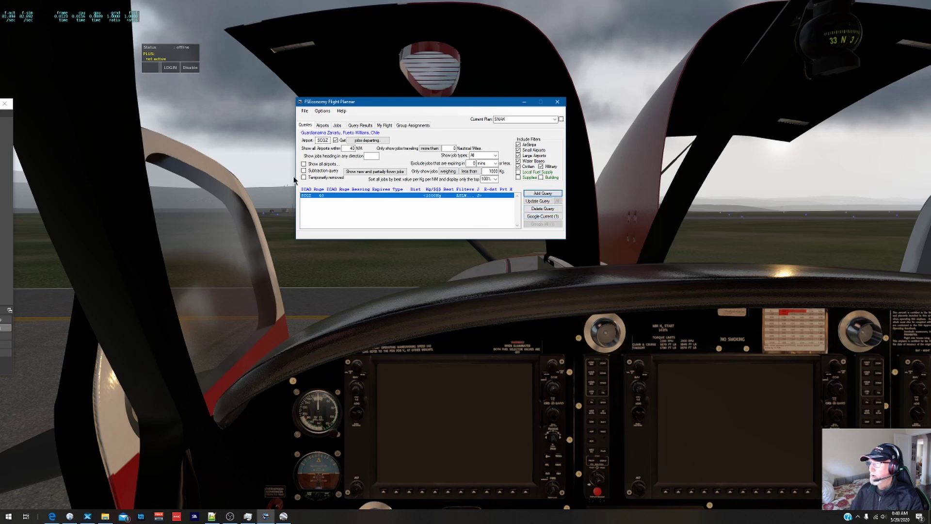
pyautogui.doubleClick(322, 140)
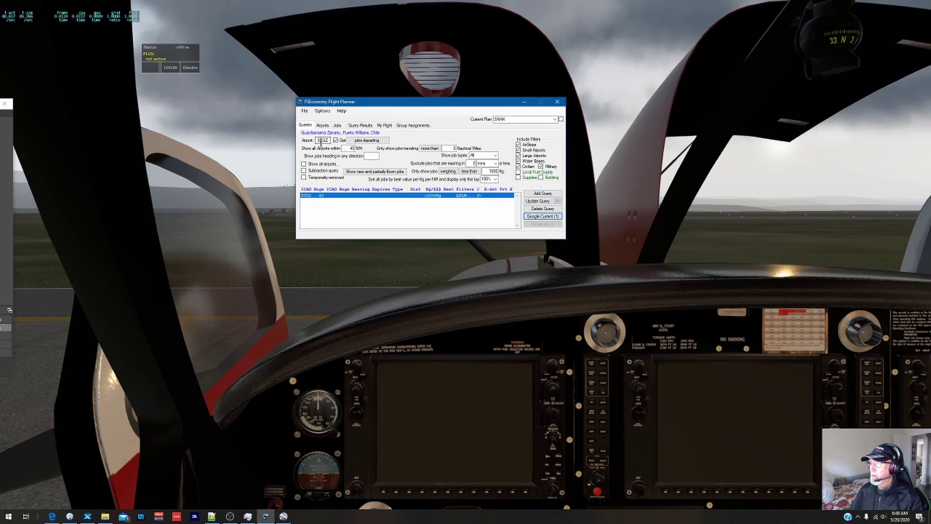
pyautogui.write('EGYP')
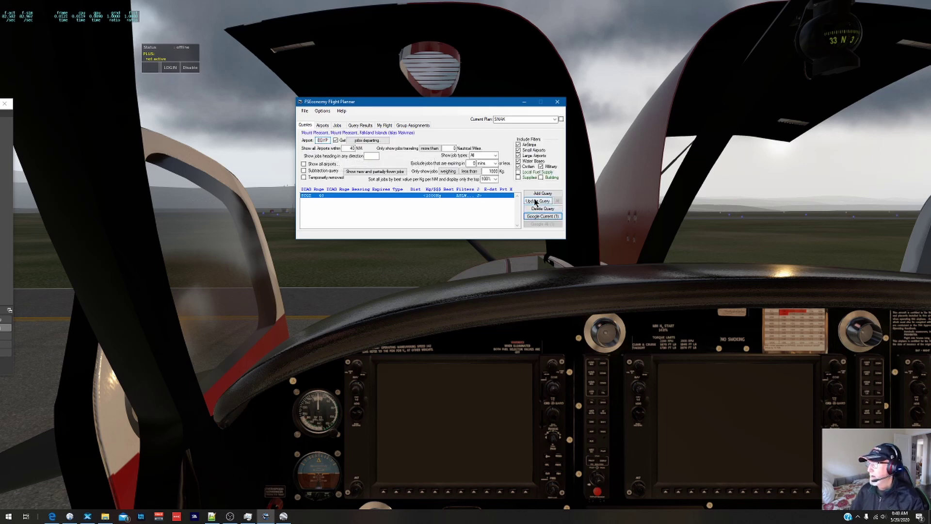
pyautogui.click(535, 201)
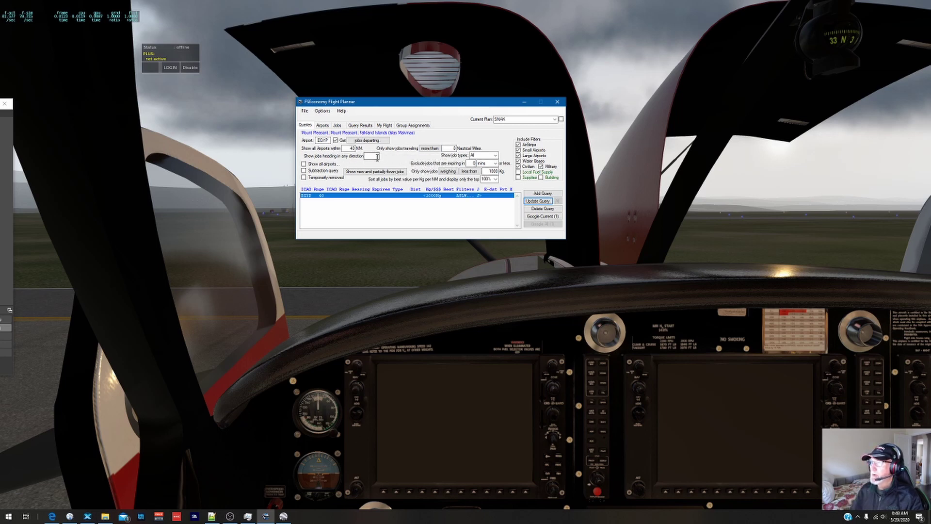
# Step: Limit the EGYP query to jobs bearing 270 +/- 45 degrees and update the query
pyautogui.moveTo(376, 156)
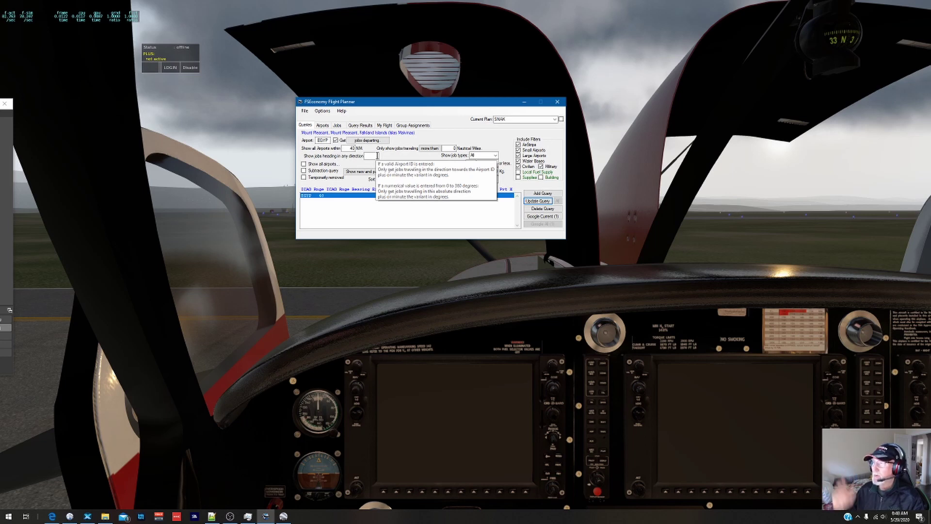
pyautogui.click(378, 155)
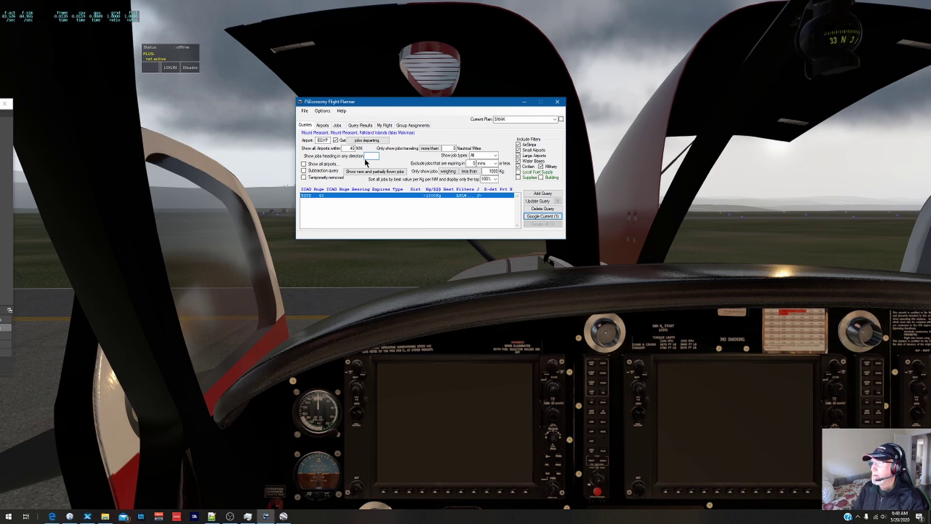
pyautogui.write('3')
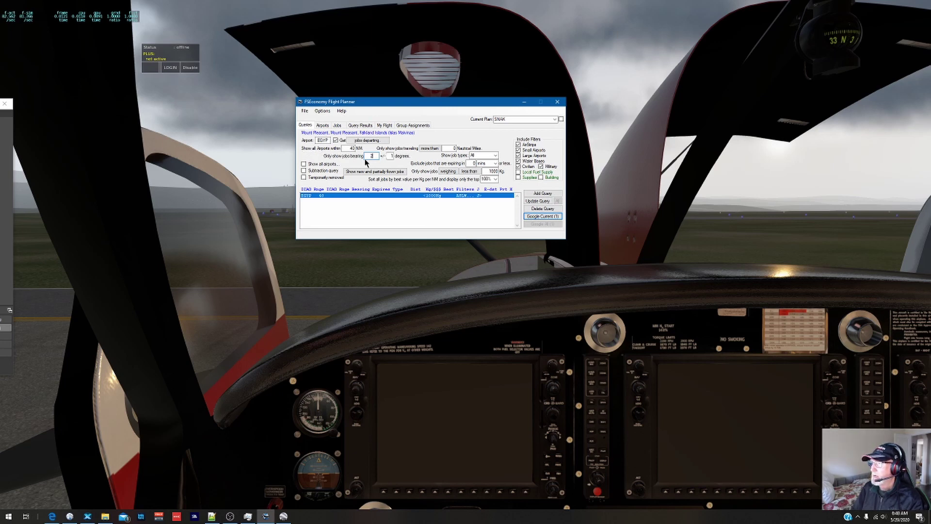
pyautogui.write('70')
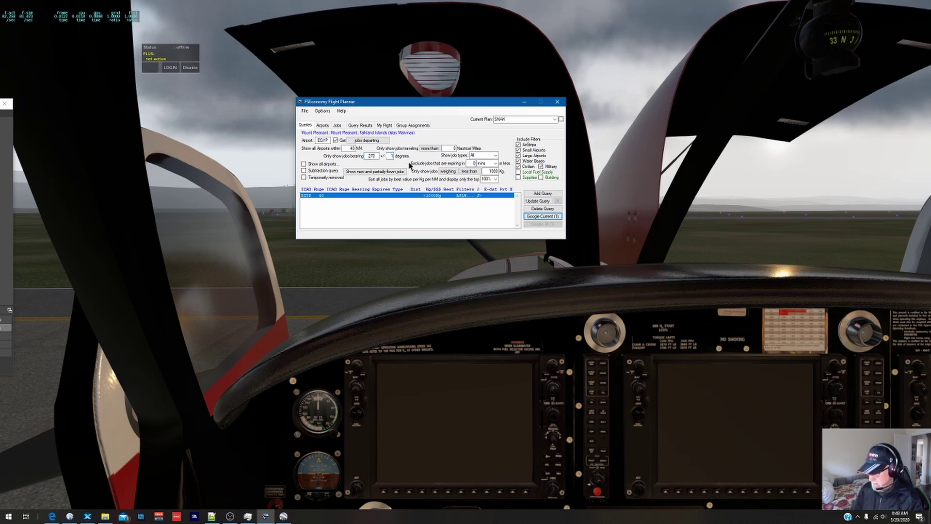
pyautogui.write('45')
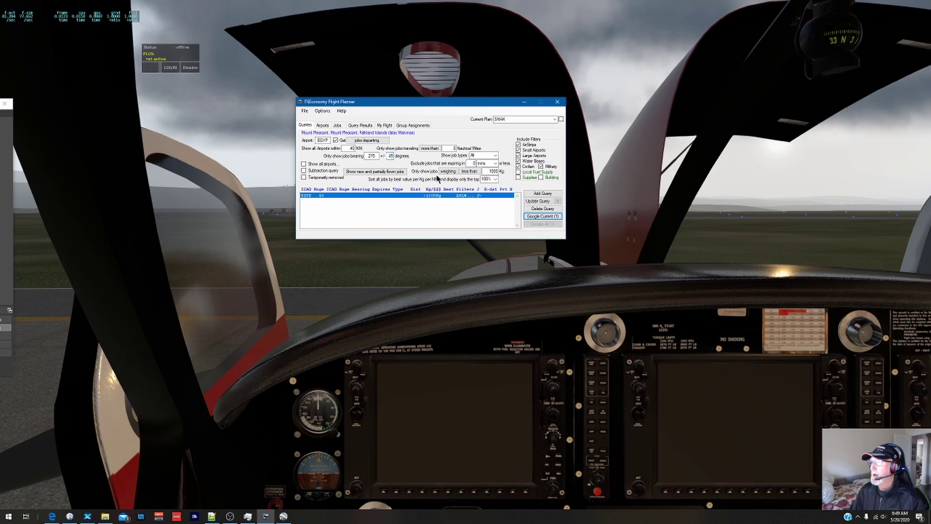
pyautogui.click(537, 201)
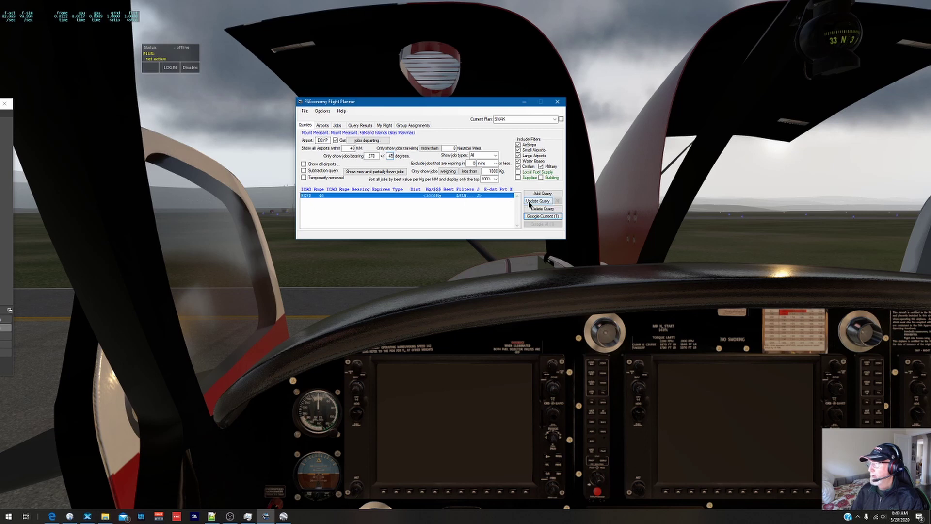
# Step: Keep the EGYP query set to departing jobs, update it and plot its results in Google Earth
pyautogui.moveTo(356, 197)
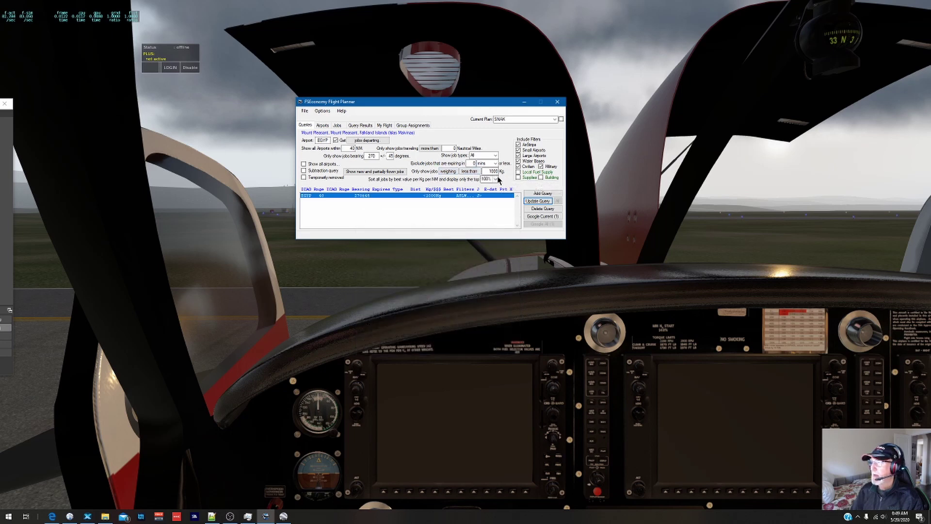
pyautogui.click(383, 141)
pyautogui.click(383, 141)
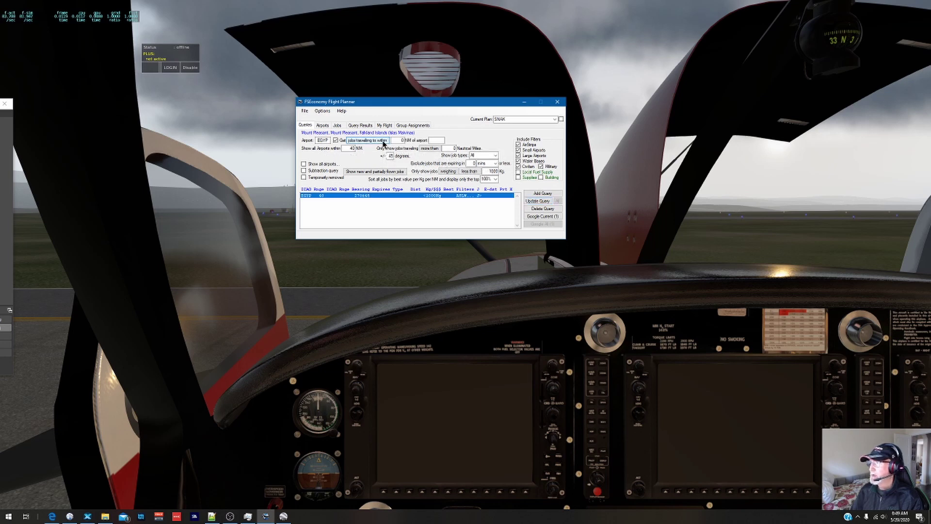
pyautogui.click(383, 141)
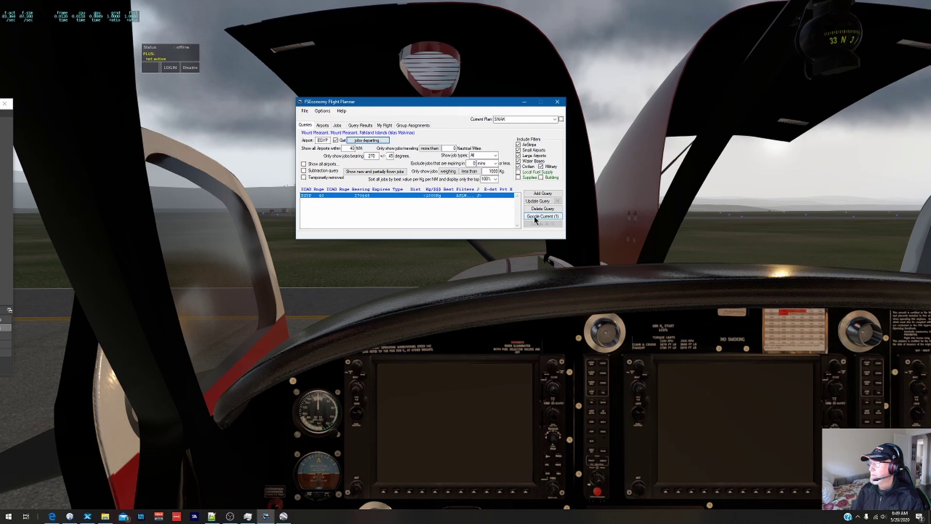
pyautogui.click(536, 200)
pyautogui.click(545, 218)
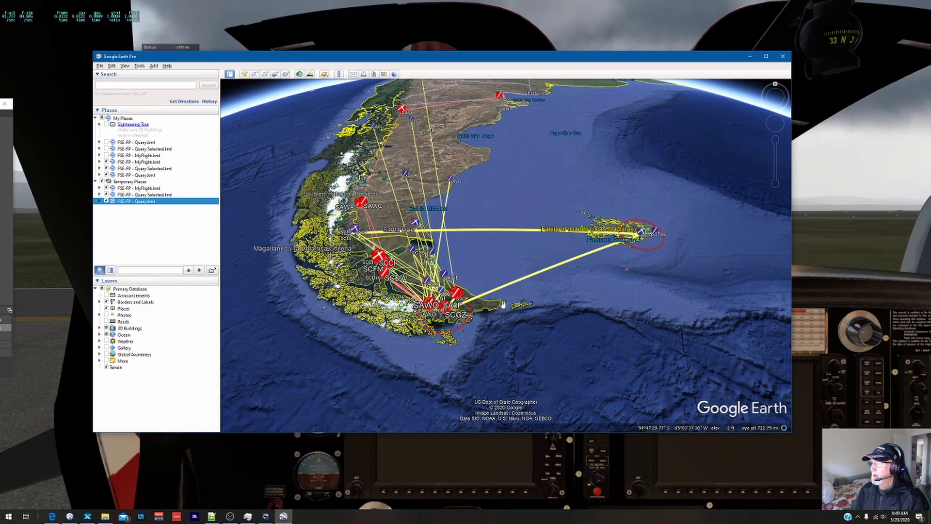
# Step: Arrange the Google Earth and Flight Planner windows so the map and the query results can be viewed together
pyautogui.moveTo(515, 59); pyautogui.dragTo(585, 192)
pyautogui.moveTo(509, 104); pyautogui.dragTo(218, 10)
pyautogui.moveTo(441, 198); pyautogui.dragTo(477, 76)
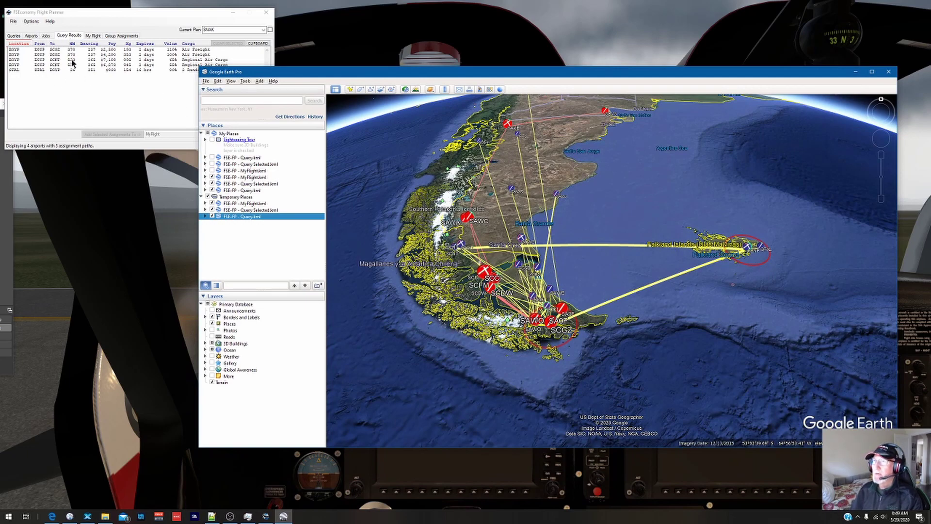
pyautogui.moveTo(263, 76); pyautogui.dragTo(304, 82)
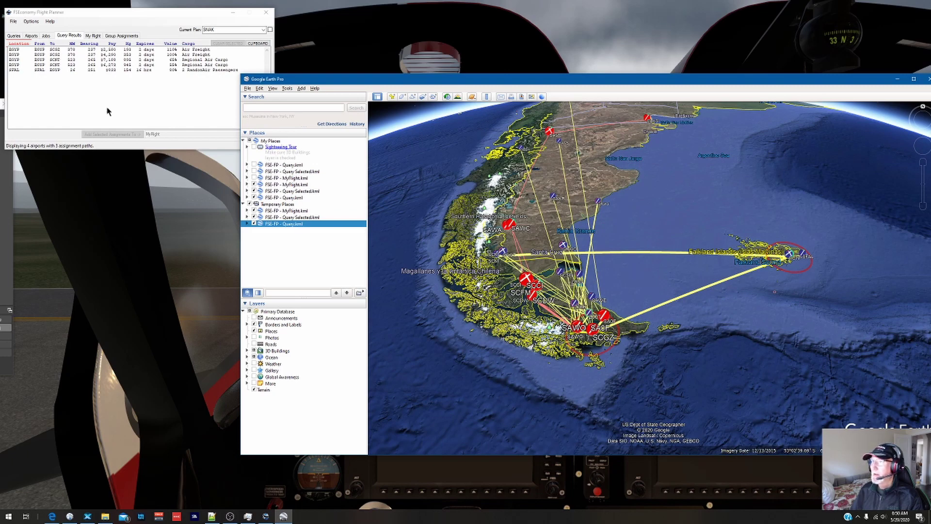
# Step: Remove the bearing limit from the EGYP query, update it and plot the jobs in all directions in Google Earth
pyautogui.click(13, 36)
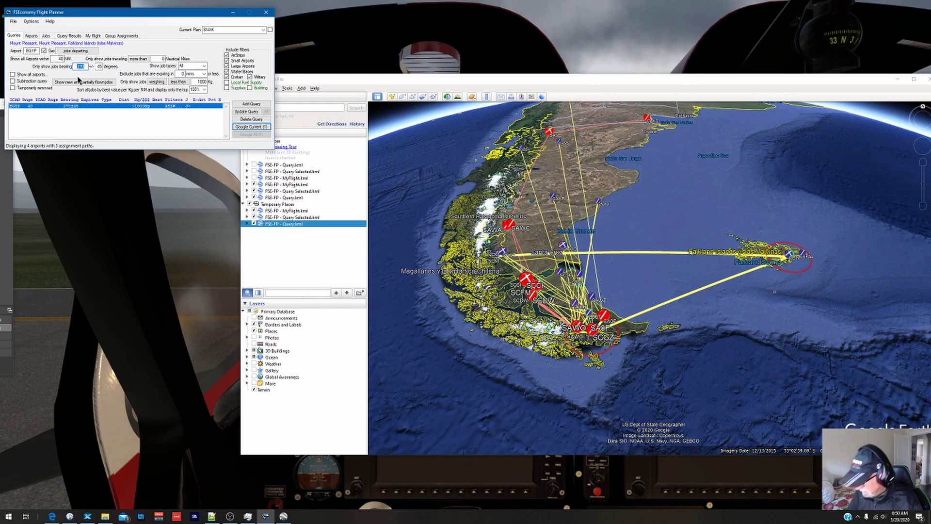
pyautogui.press('BackSpace')
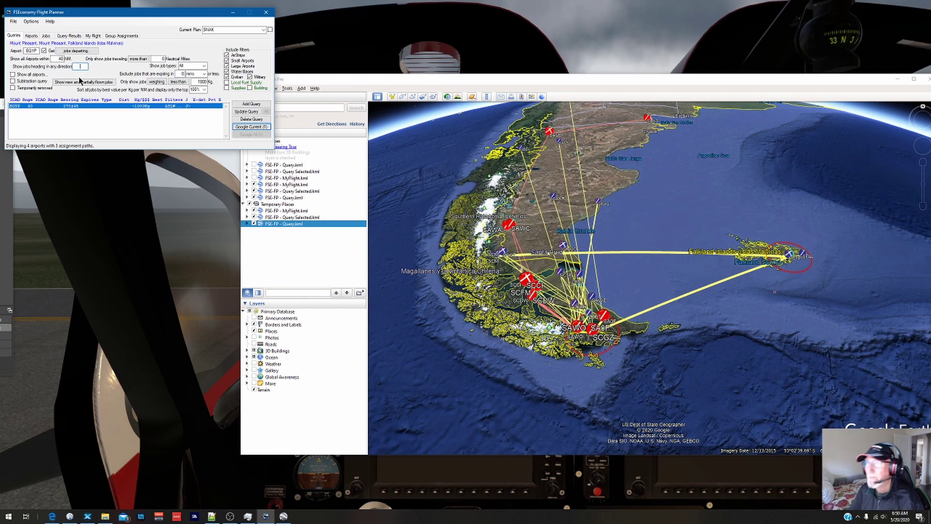
pyautogui.click(248, 113)
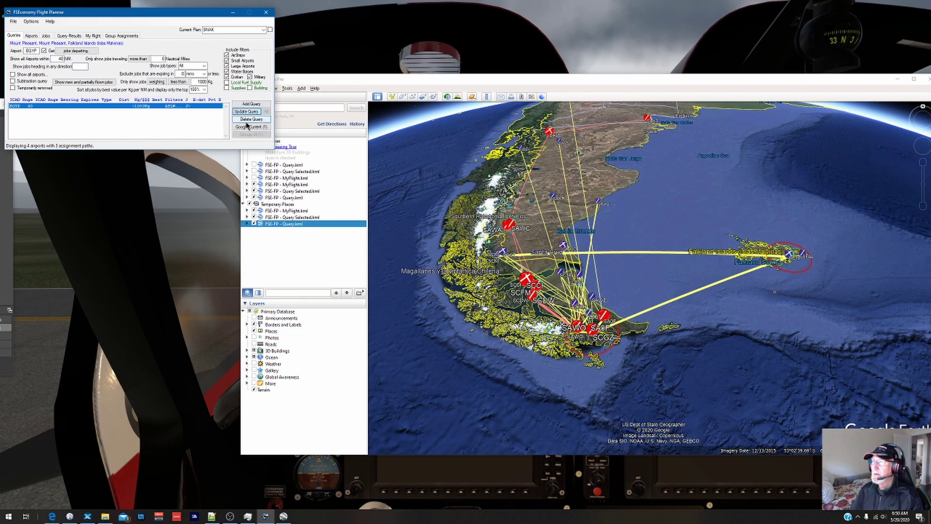
pyautogui.click(248, 127)
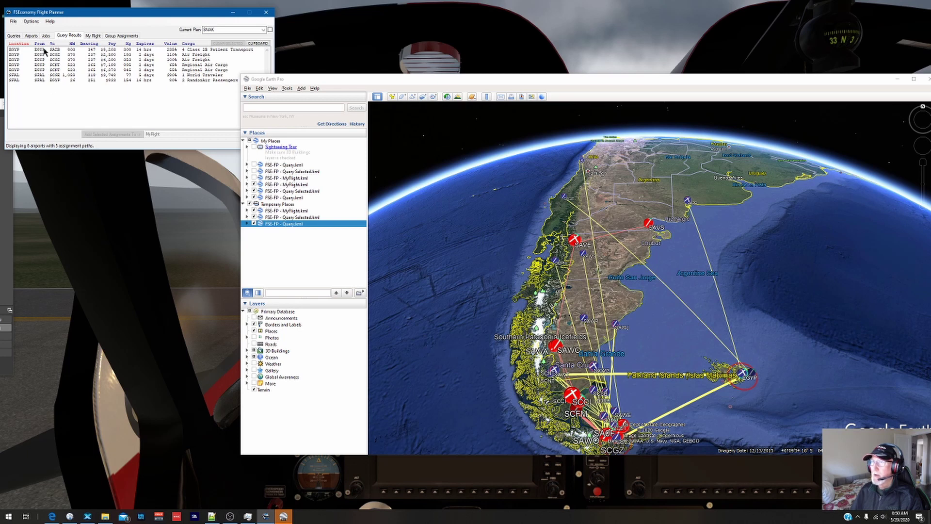
# Step: Compare the World Traveler assignment and the first Regional Air Cargo assignment to SCNT in the query results and on the map
pyautogui.click(67, 11)
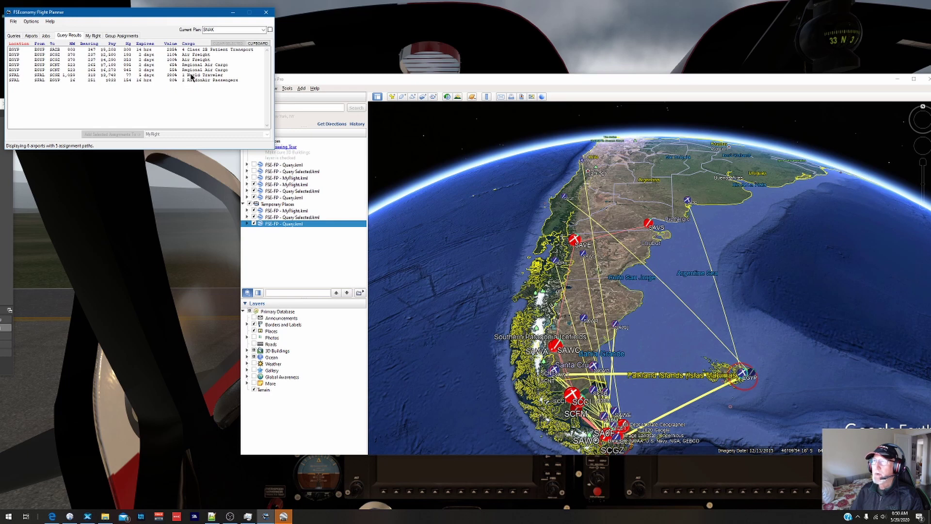
pyautogui.click(69, 75)
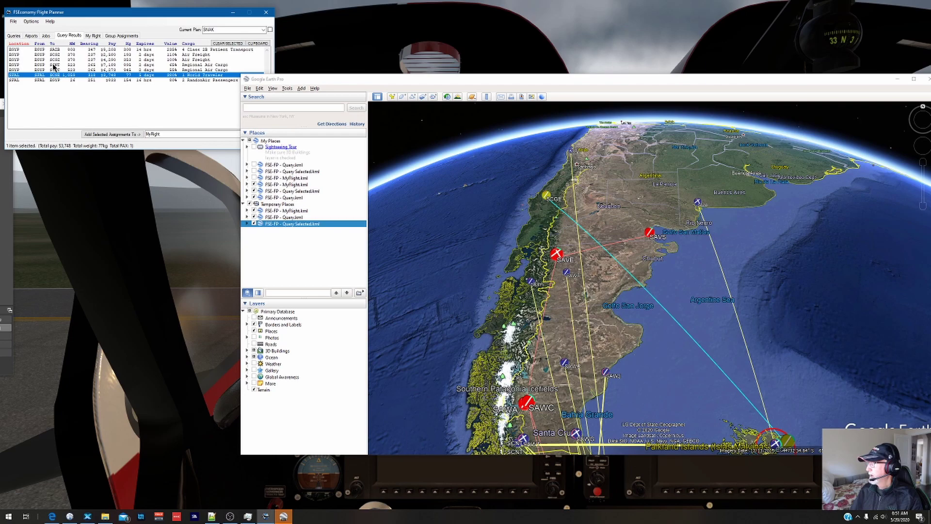
pyautogui.click(53, 65)
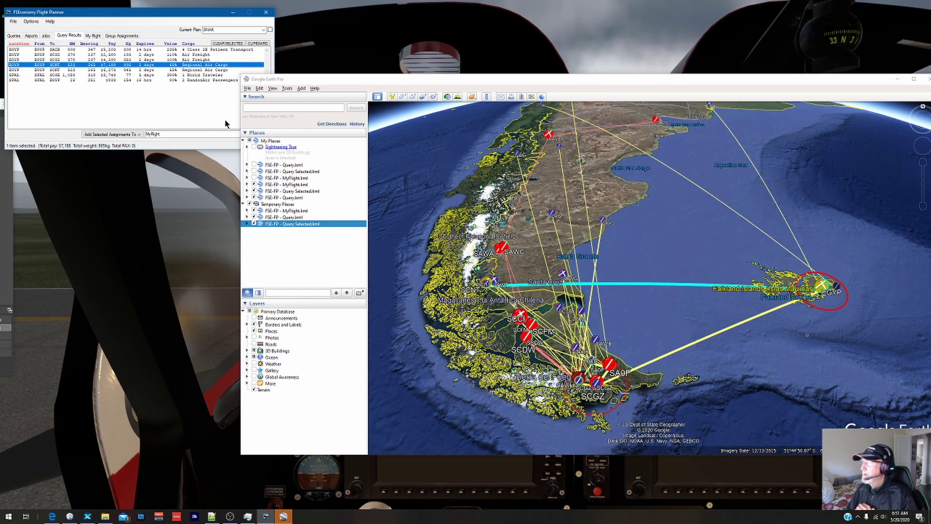
# Step: Examine the SAZB airport's job details on the map and its route relative to EGYP
pyautogui.doubleClick(667, 138)
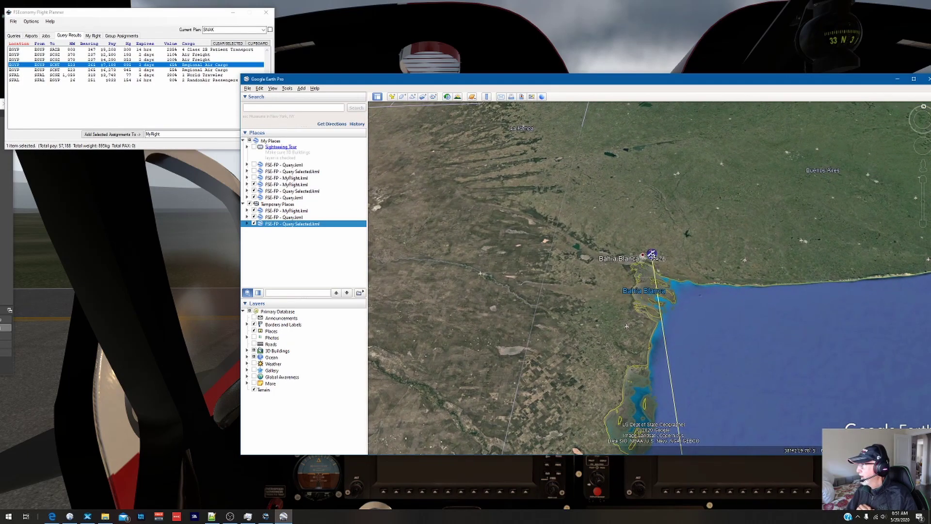
pyautogui.click(651, 254)
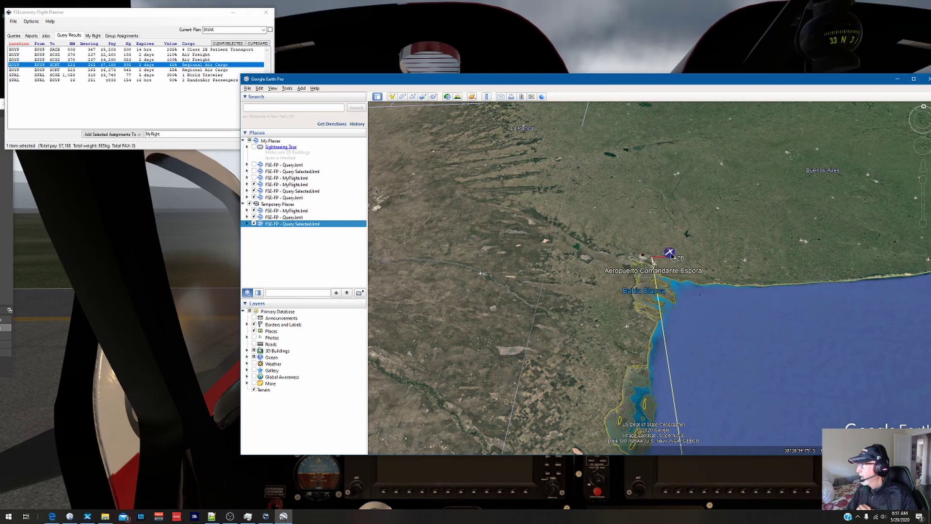
pyautogui.click(670, 253)
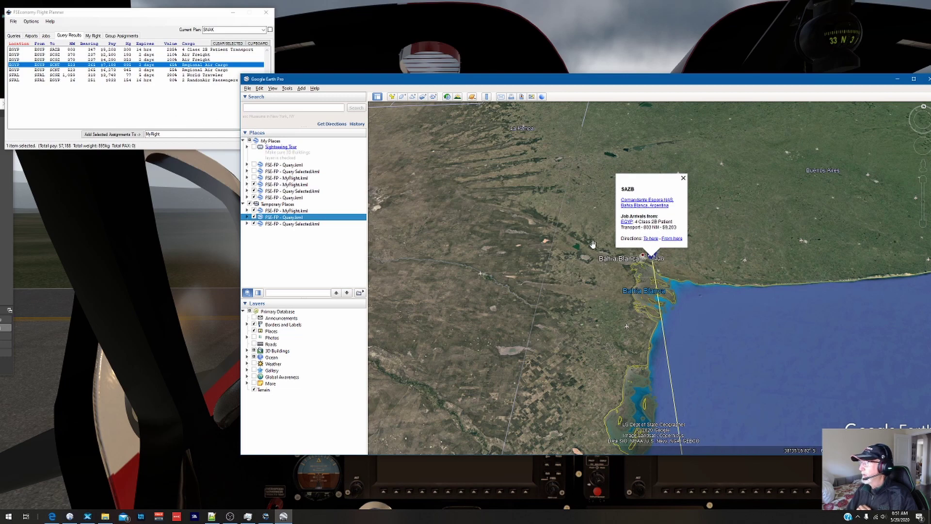
pyautogui.scroll(-2, 592, 241)
pyautogui.scroll(-4, 592, 241)
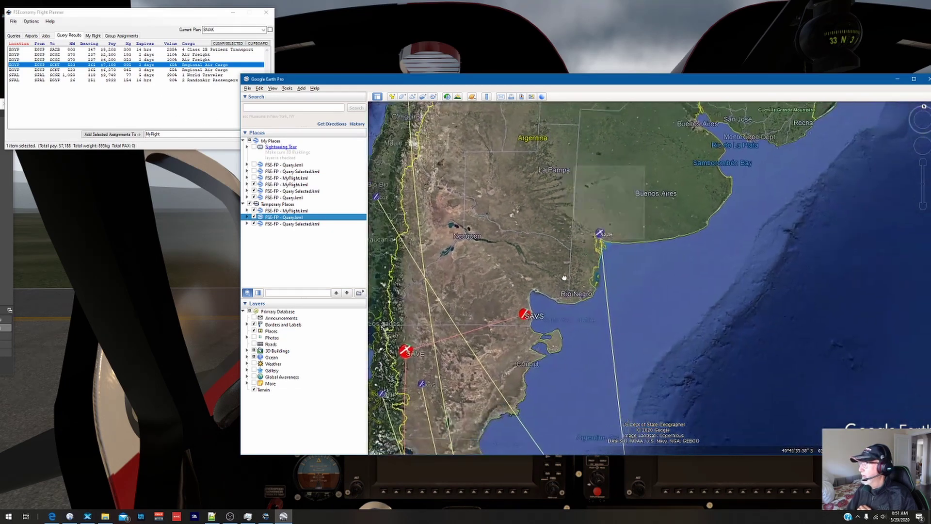
pyautogui.scroll(-3, 563, 256)
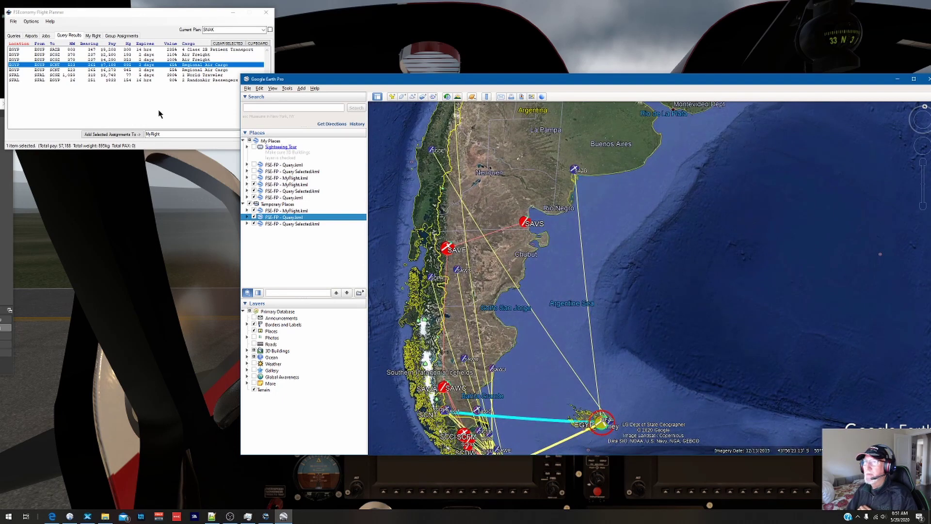
# Step: Add the EGYP to SAZB 4 Class 2B Patient Transport assignment to MyFlight and check it on the FSEconomy My flight page
pyautogui.click(38, 50)
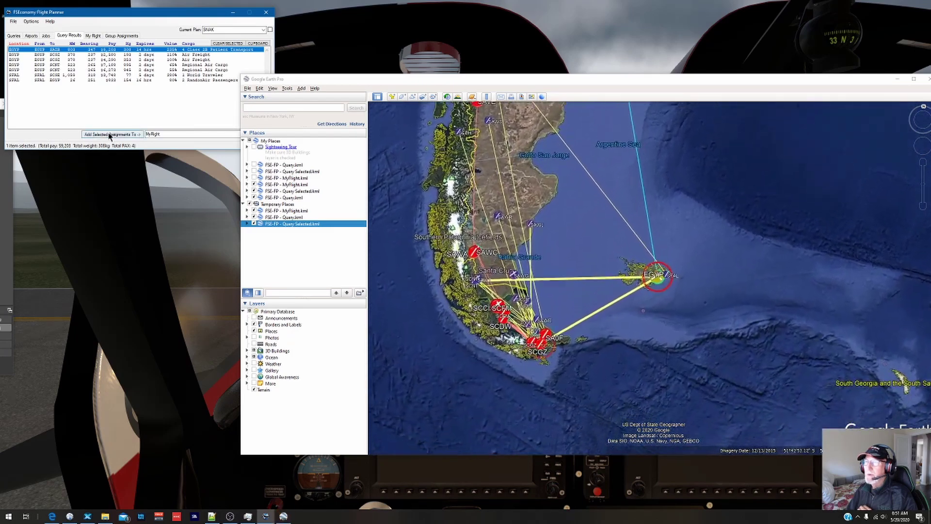
pyautogui.click(110, 135)
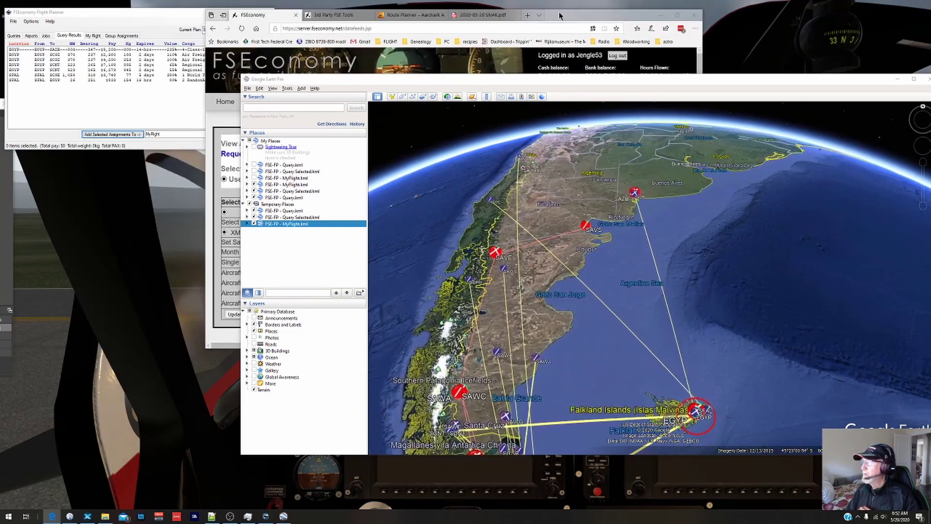
pyautogui.click(898, 79)
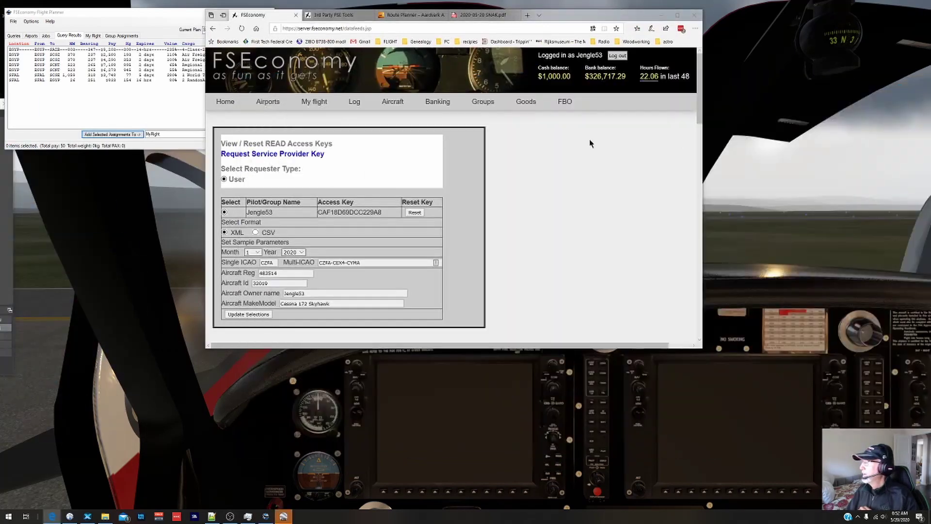
pyautogui.click(313, 102)
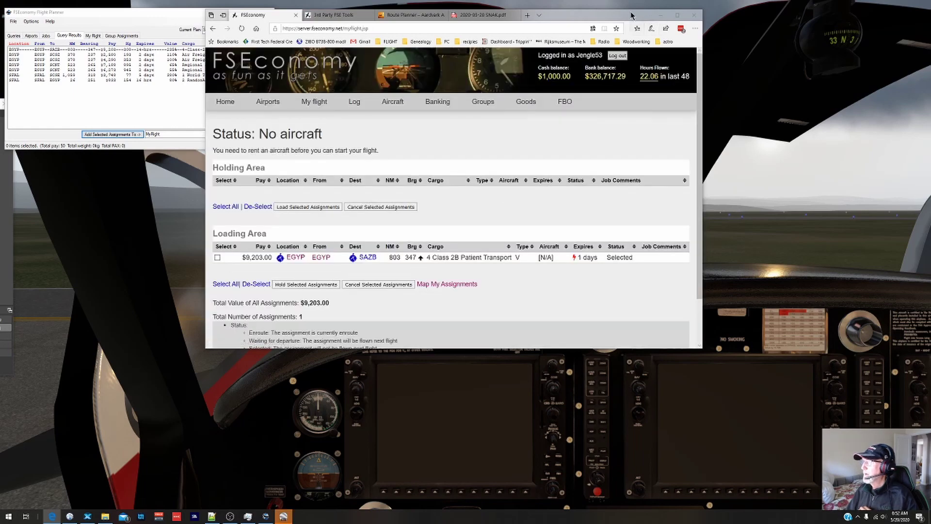
# Step: Review the EGYP to SAZB leg in Google Earth and on the My flight page, examining the area around SAZB
pyautogui.click(661, 15)
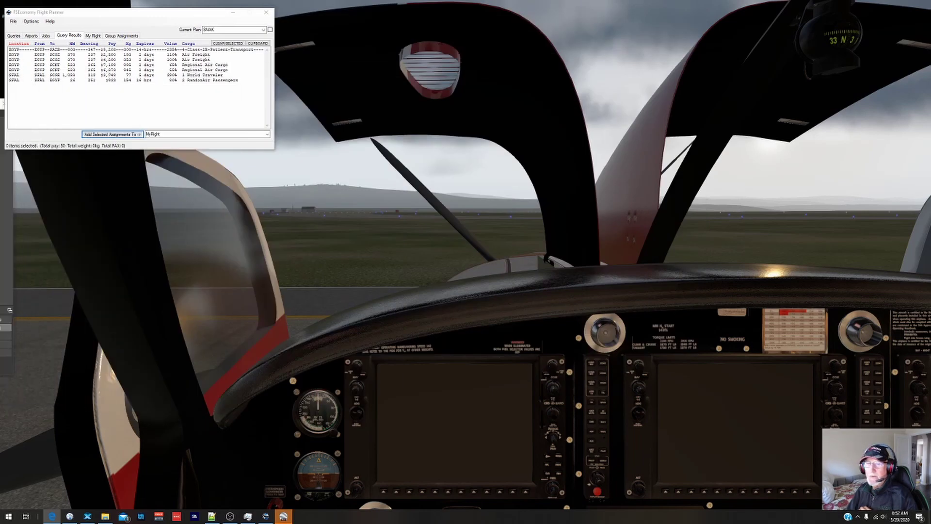
pyautogui.click(283, 516)
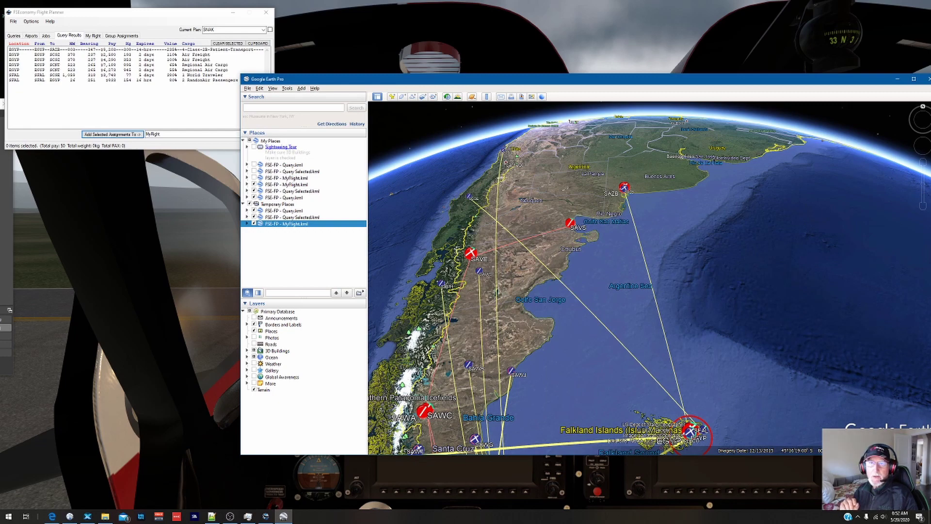
pyautogui.click(51, 516)
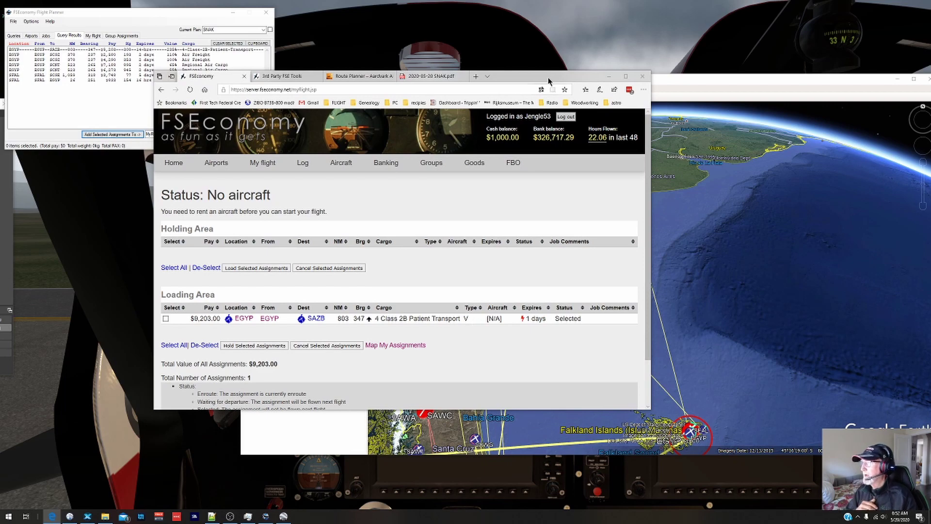
pyautogui.click(608, 76)
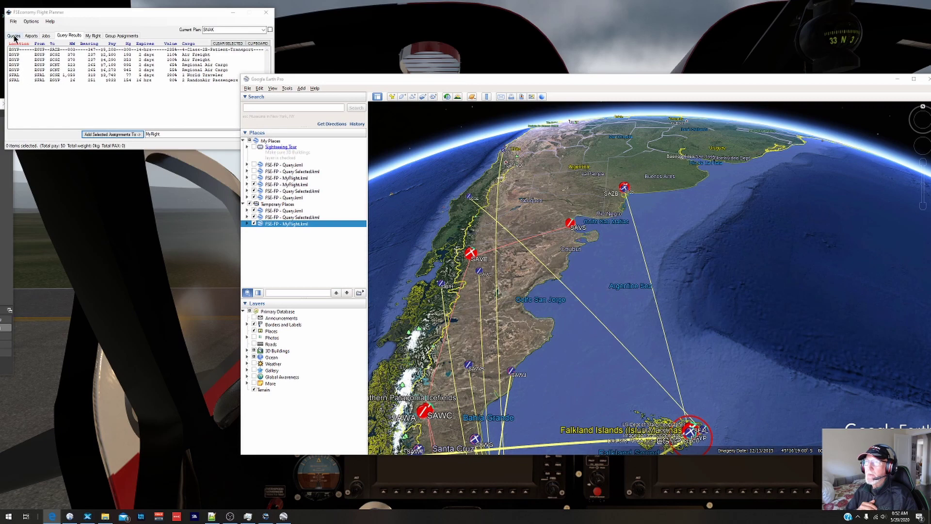
pyautogui.scroll(5, 613, 199)
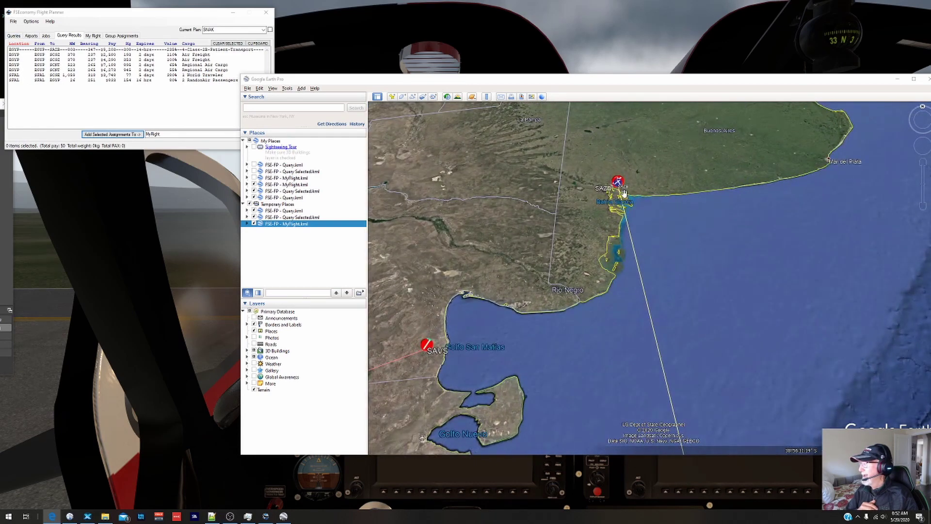
# Step: Add a query for jobs departing around SAZB and plot that query alone in Google Earth
pyautogui.click(17, 37)
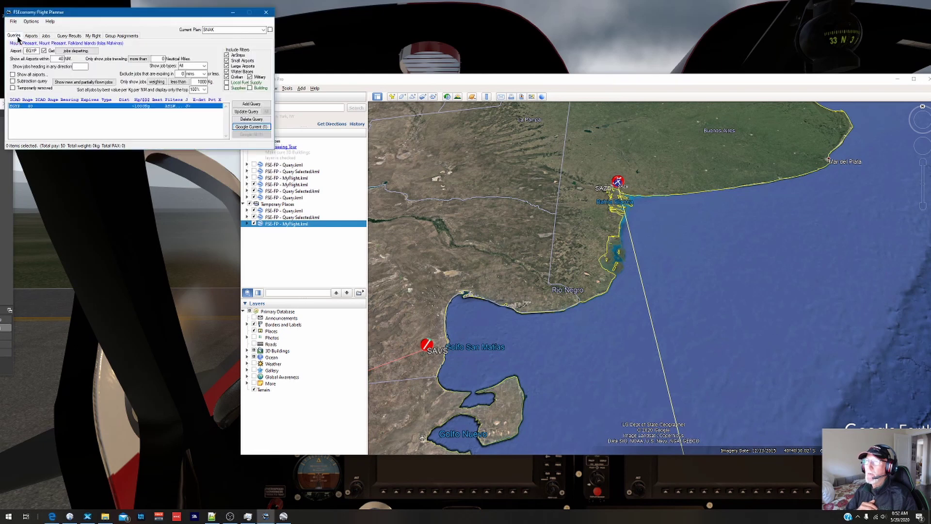
pyautogui.doubleClick(31, 51)
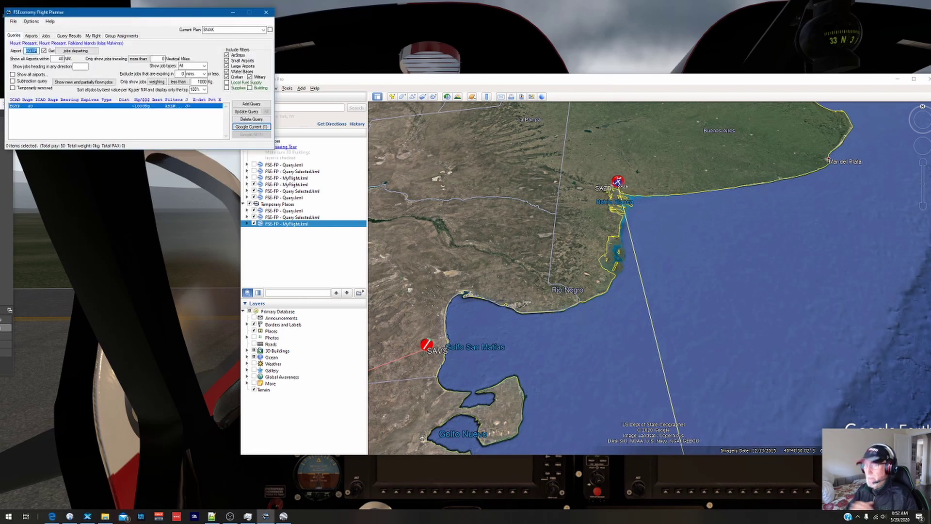
pyautogui.write('S')
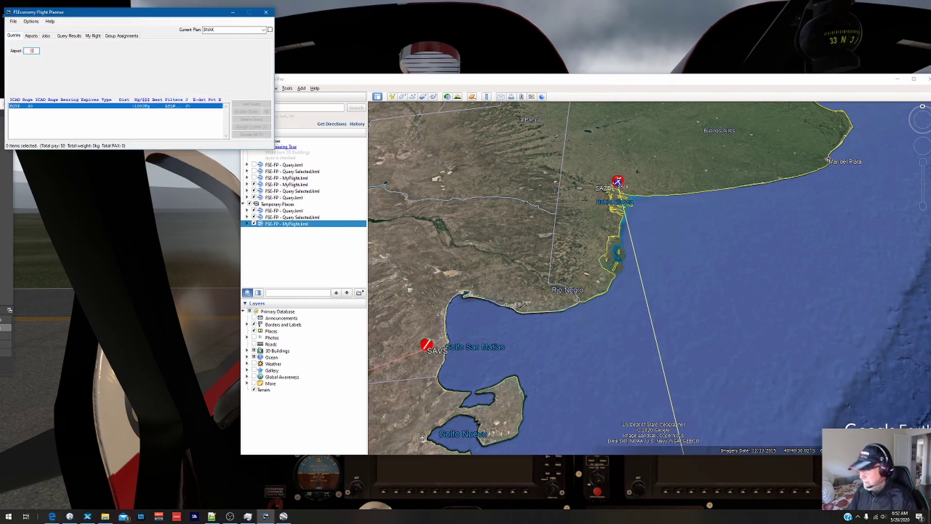
pyautogui.write('AZB')
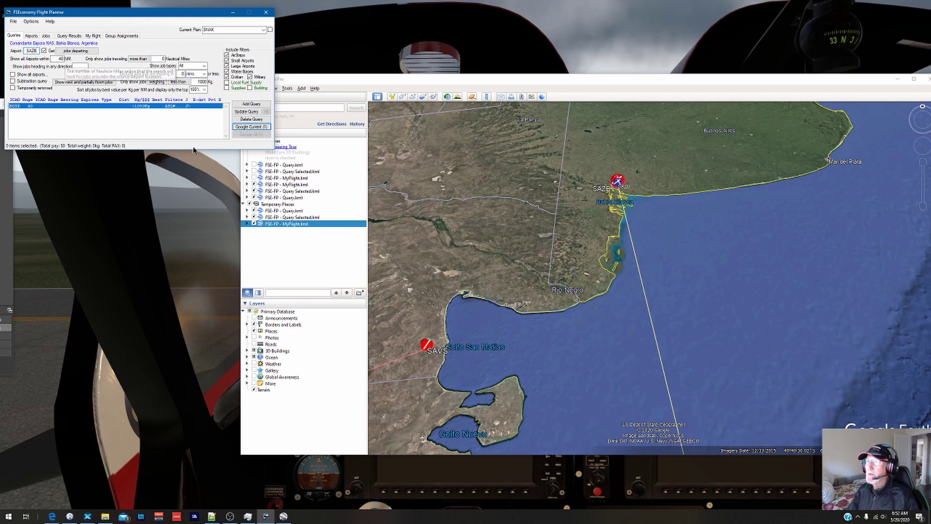
pyautogui.click(247, 106)
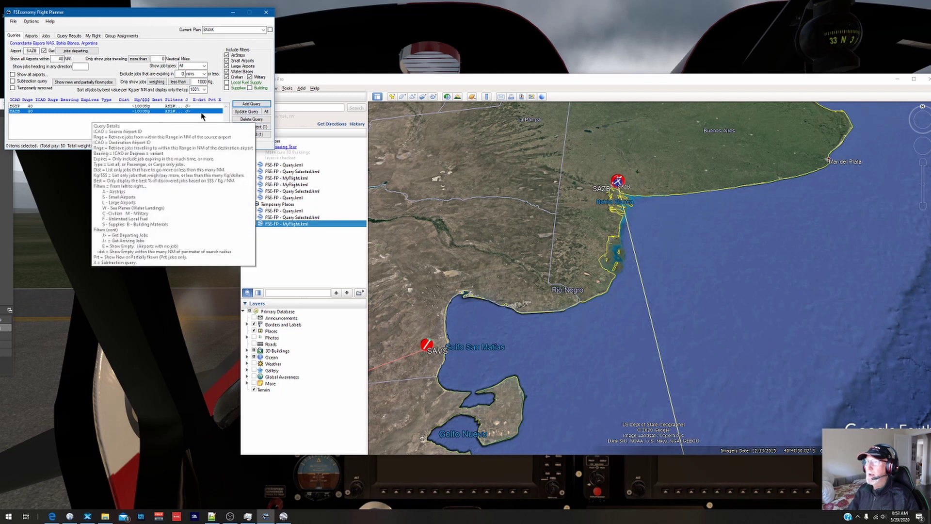
pyautogui.click(255, 127)
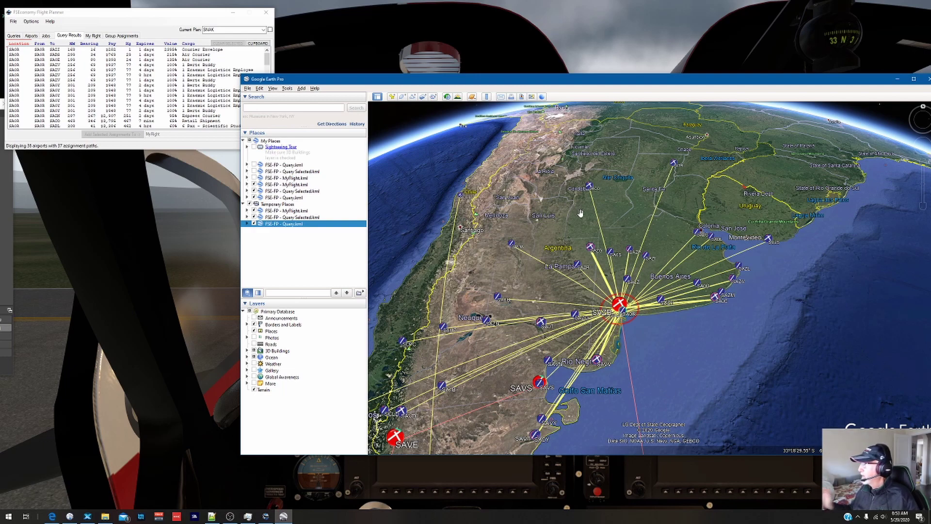
# Step: Check the job details of the SULS and SATR destination airports on the map
pyautogui.rightClick(771, 241)
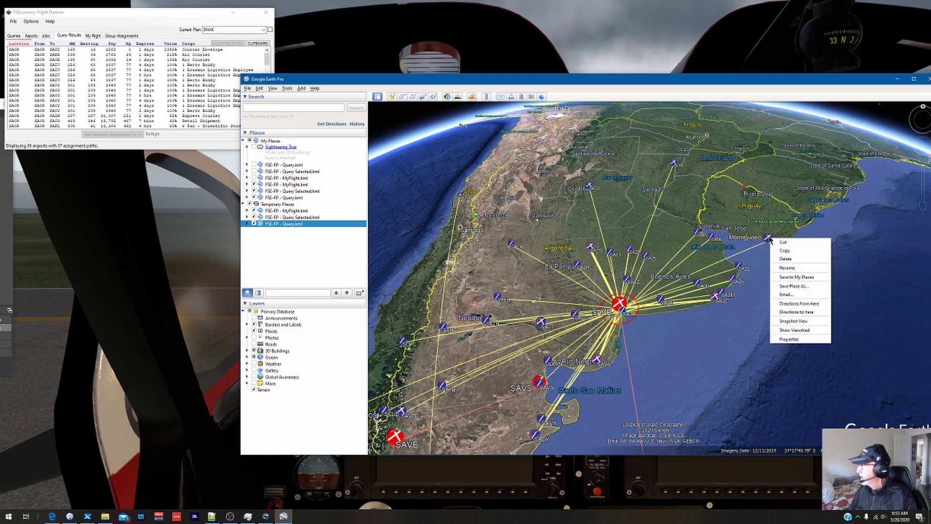
pyautogui.click(770, 238)
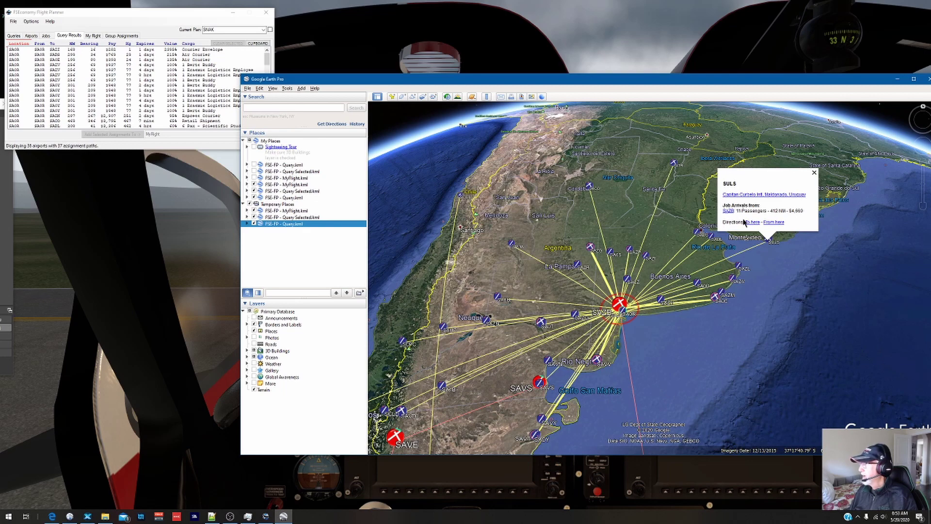
pyautogui.click(132, 18)
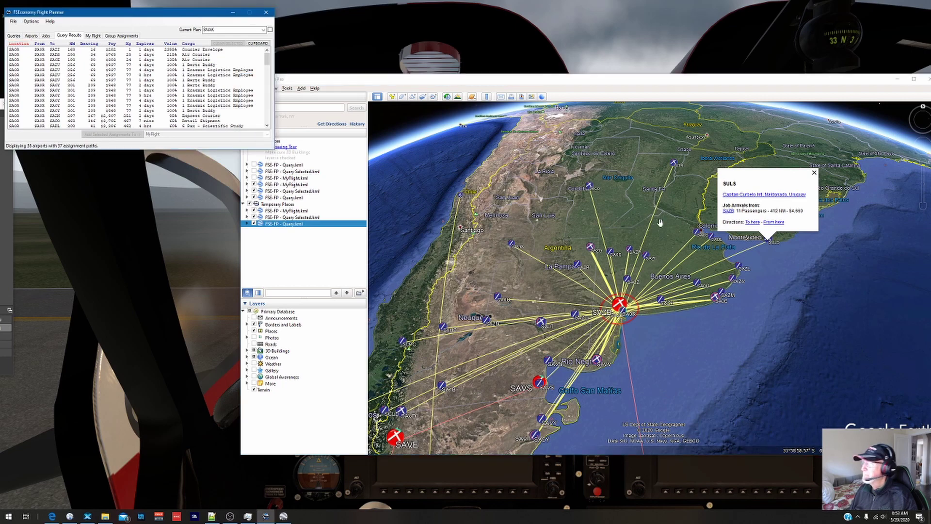
pyautogui.click(814, 174)
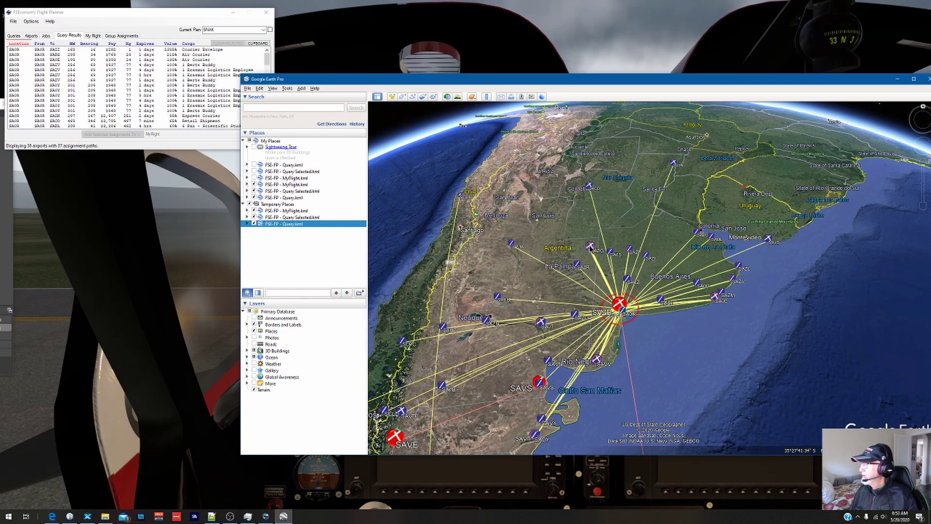
pyautogui.click(675, 163)
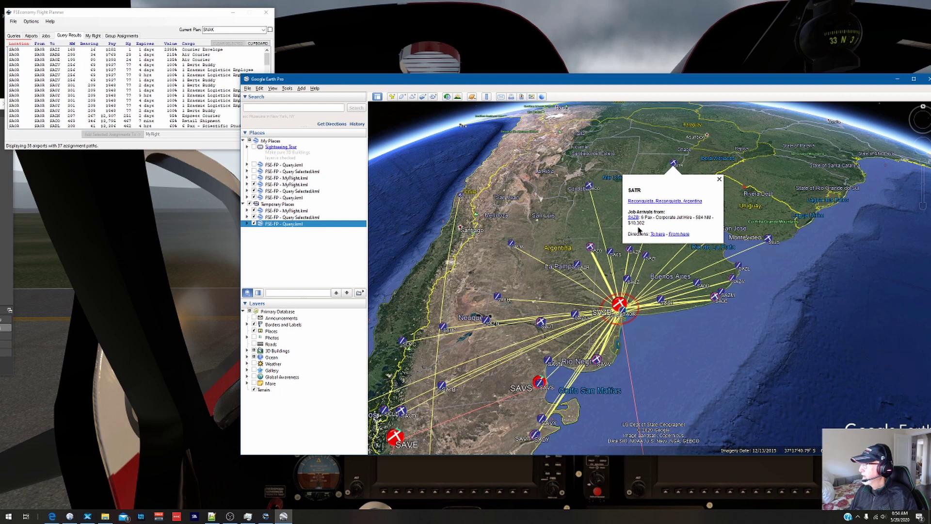
# Step: Select the SAZB to SATR 6 Pax Corporate Jet Hire assignment in the query results to highlight its route on the map
pyautogui.scroll(-1, 48, 75)
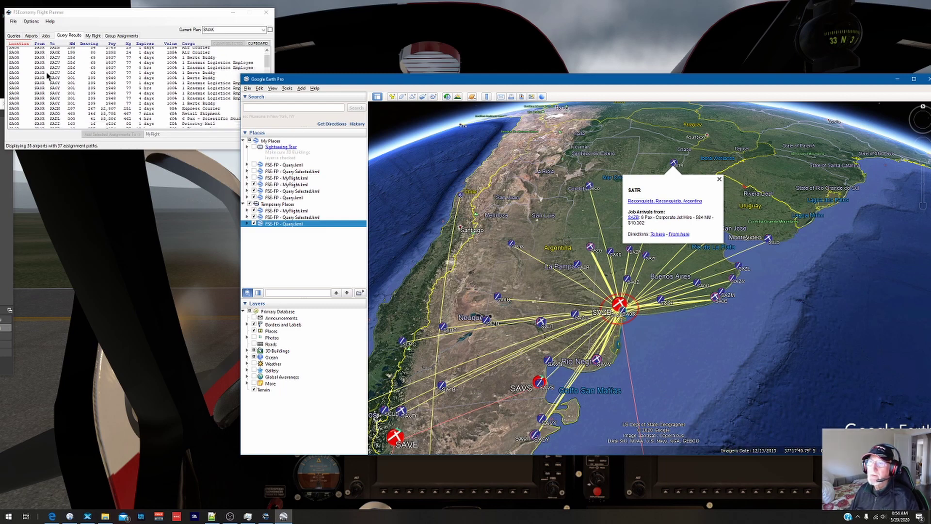
pyautogui.scroll(-4, 48, 75)
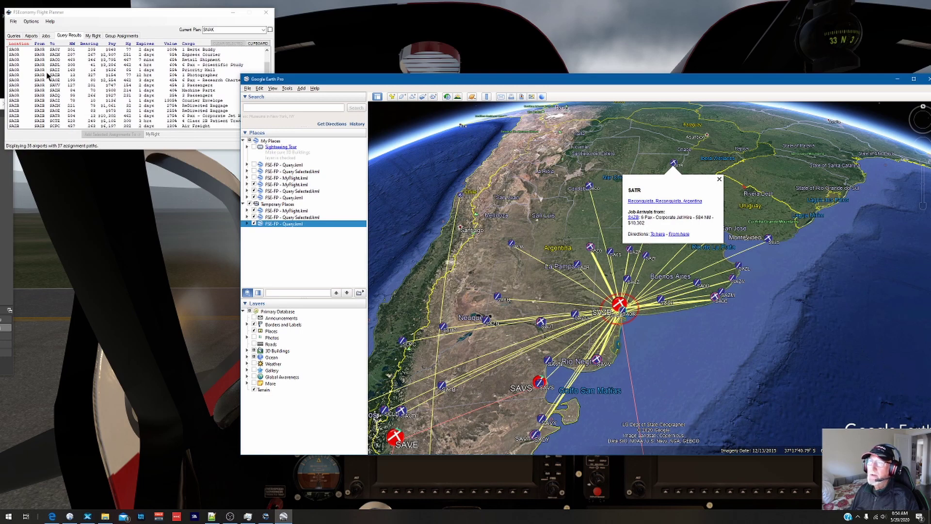
pyautogui.scroll(-2, 48, 74)
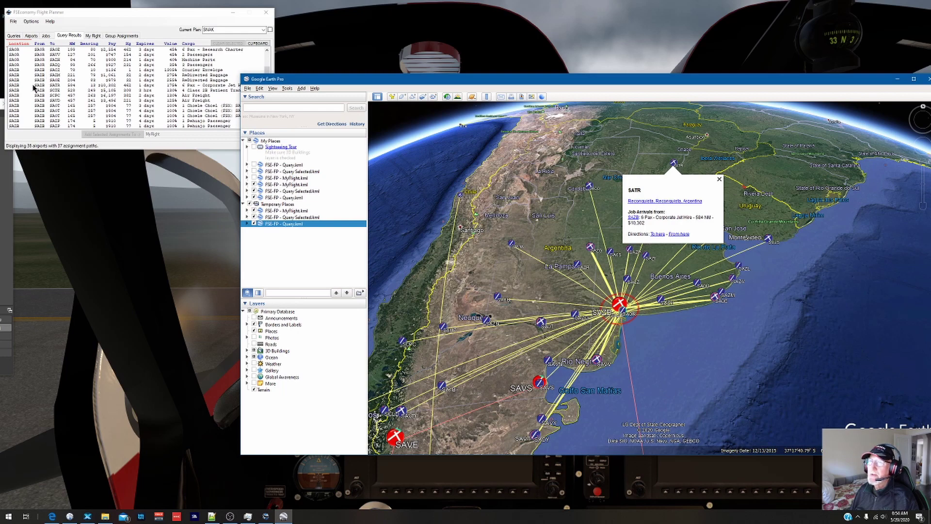
pyautogui.click(62, 86)
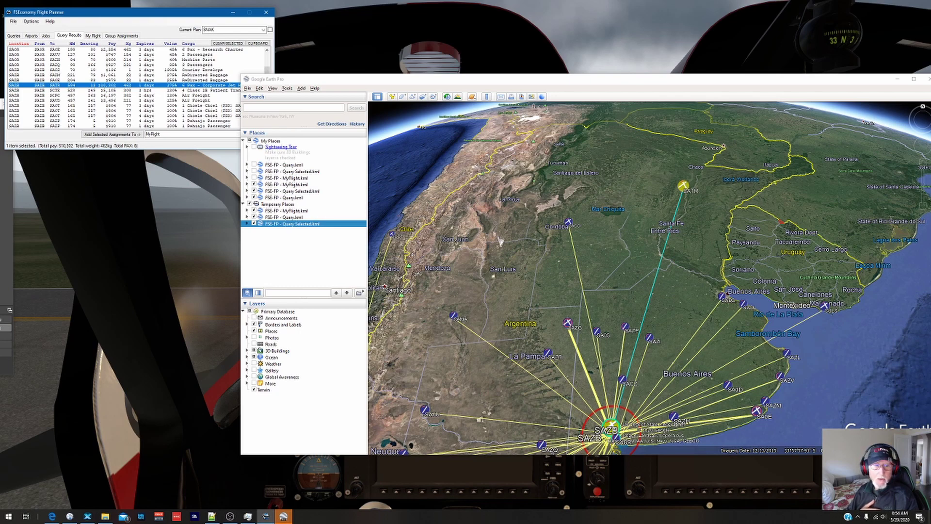
# Step: Switch to Notepad++ and list the legs EGYP-SAZB and SAZB-SATR (v) on separate lines of a new document
pyautogui.hotkey('alt', 'Tab')
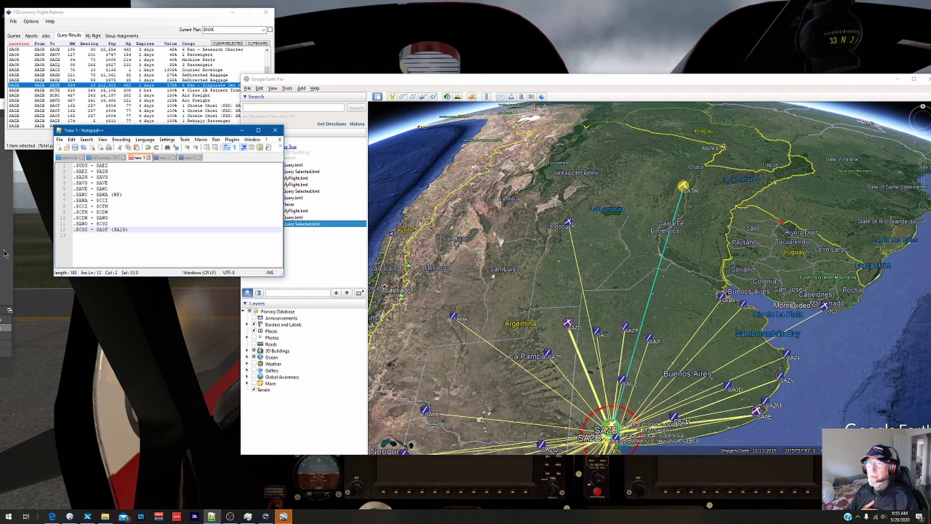
pyautogui.moveTo(118, 132); pyautogui.dragTo(87, 188)
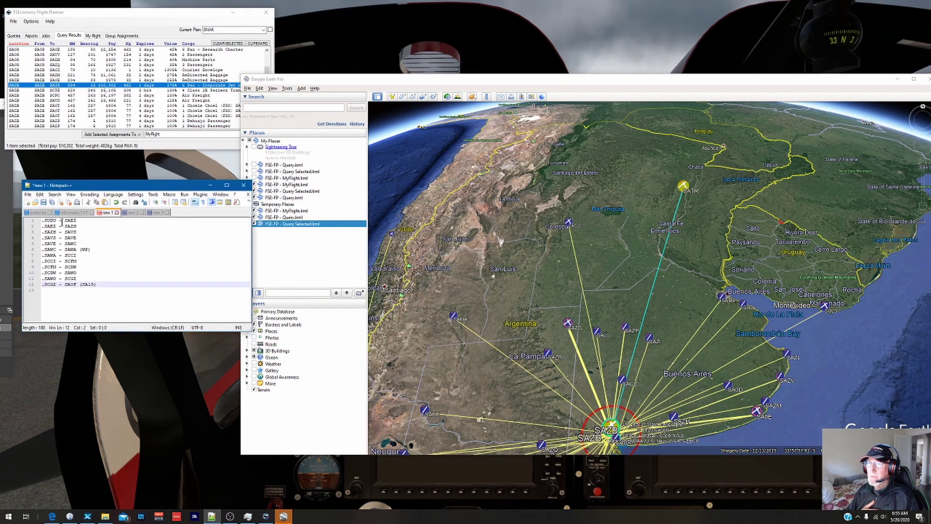
pyautogui.click(28, 202)
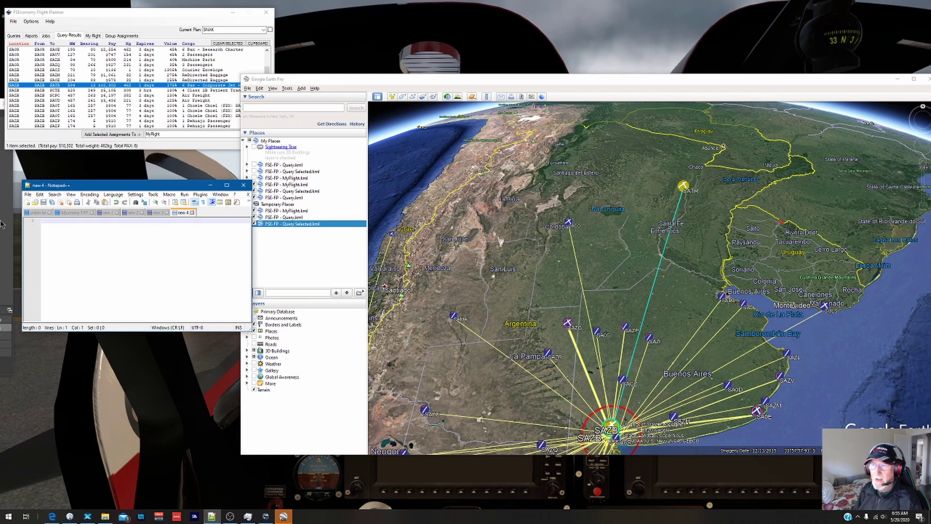
pyautogui.write('#')
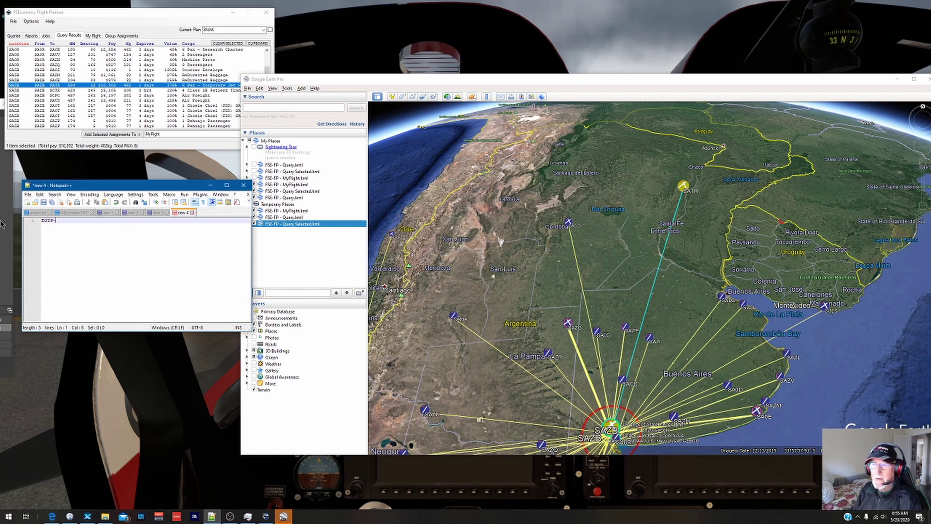
pyautogui.write('GYP-SAZB')
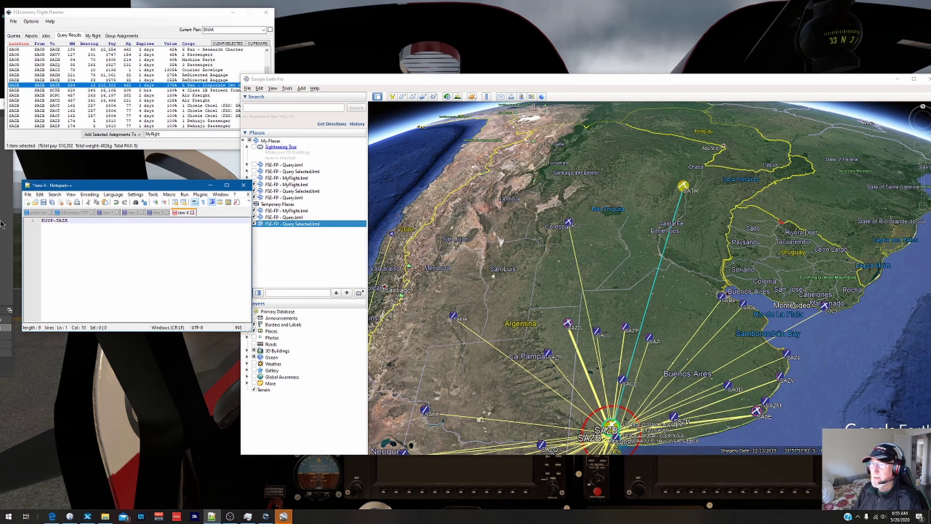
pyautogui.press('Return')
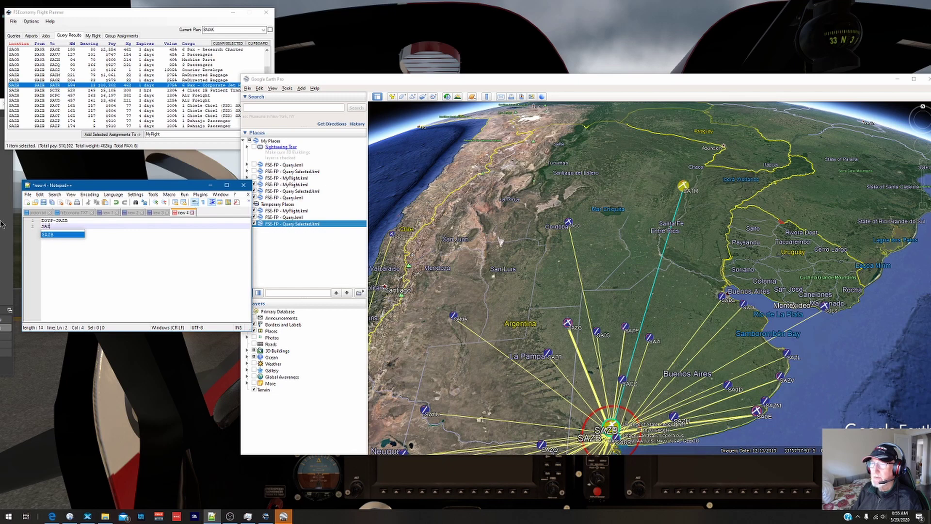
pyautogui.write('-SATR [W')
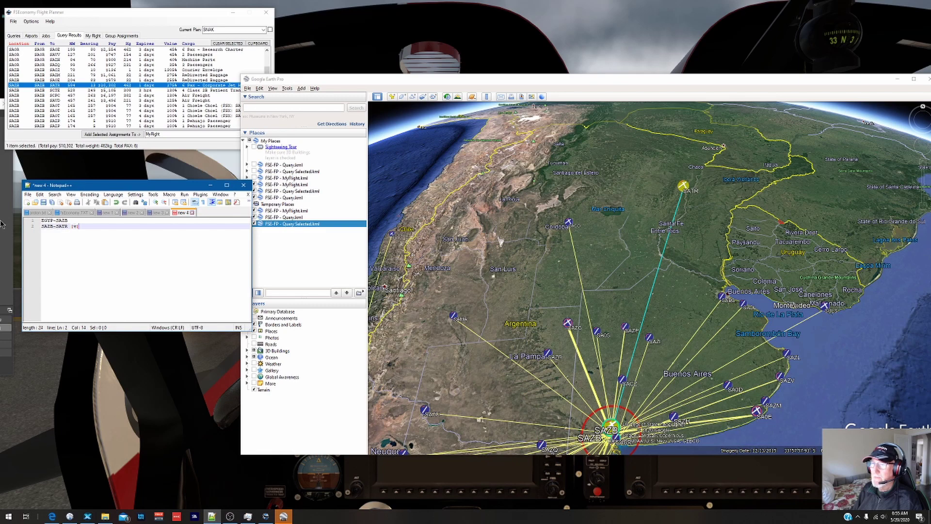
pyautogui.press('Return')
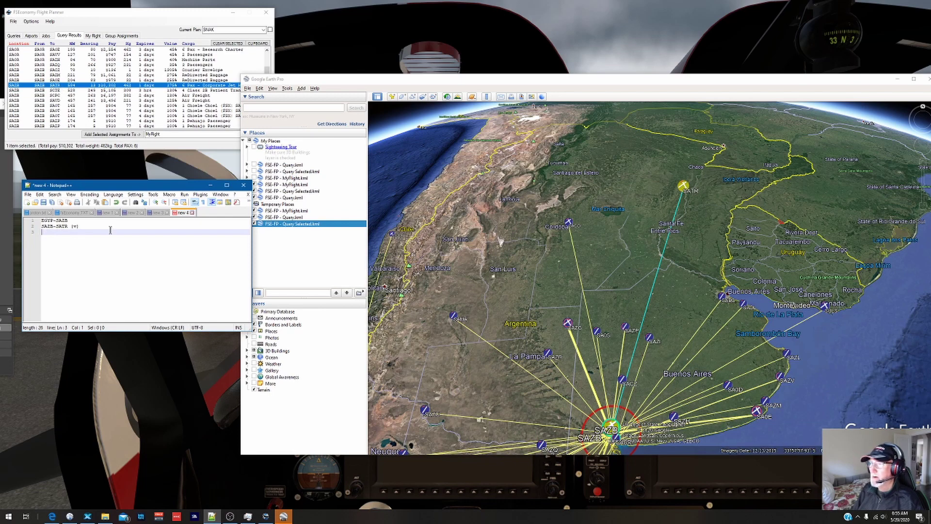
# Step: Return to the FSEconomy Flight Planner, add a query for jobs departing around SATR, and plot it in Google Earth
pyautogui.click(124, 13)
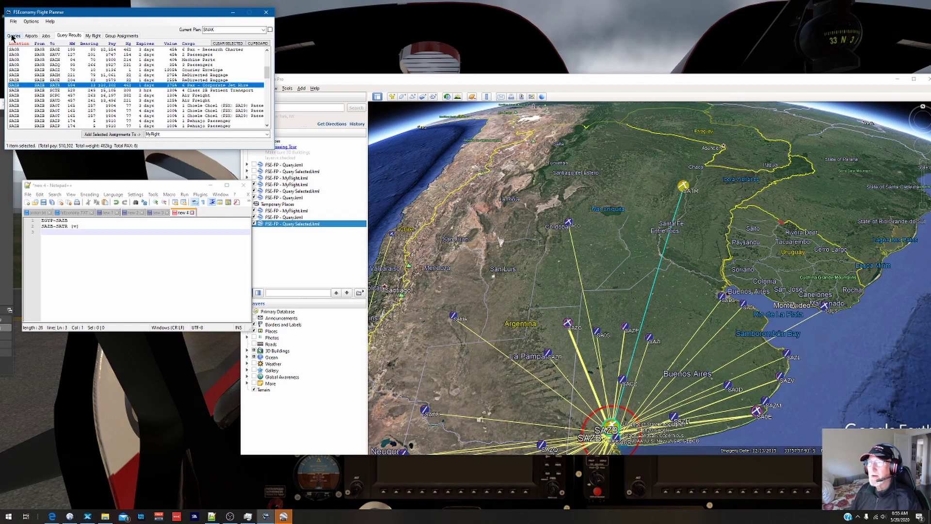
pyautogui.click(14, 36)
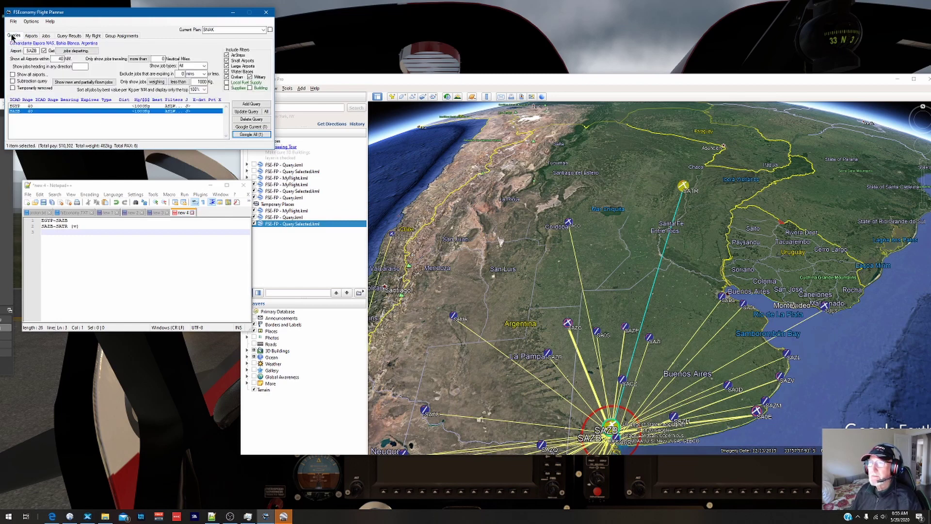
pyautogui.doubleClick(30, 51)
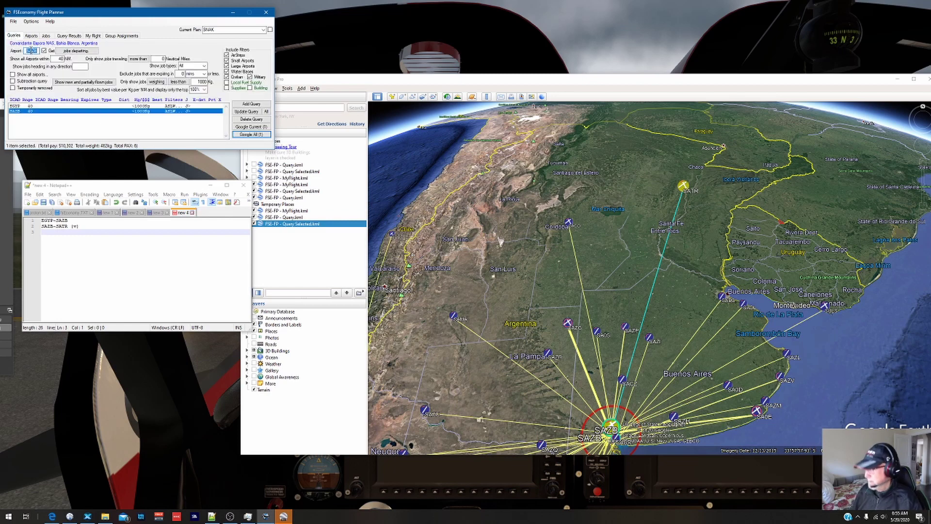
pyautogui.write('SATR')
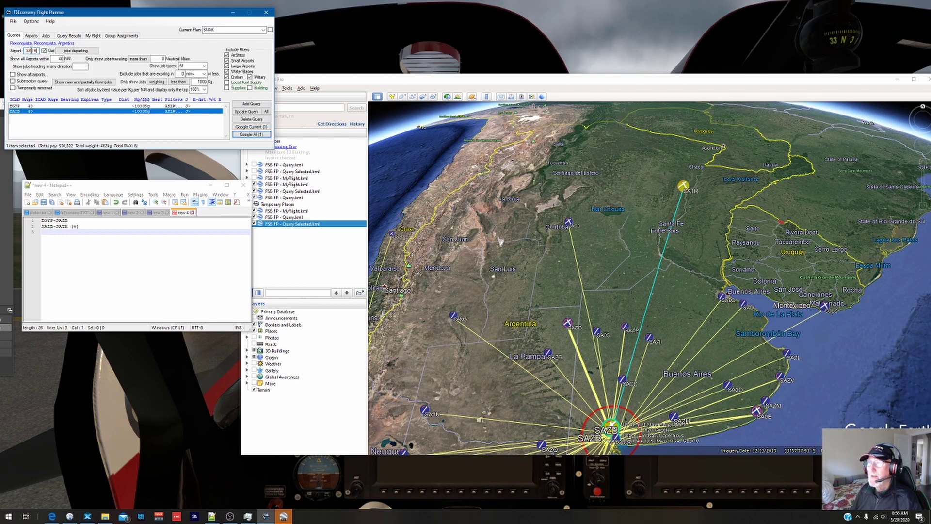
pyautogui.click(249, 104)
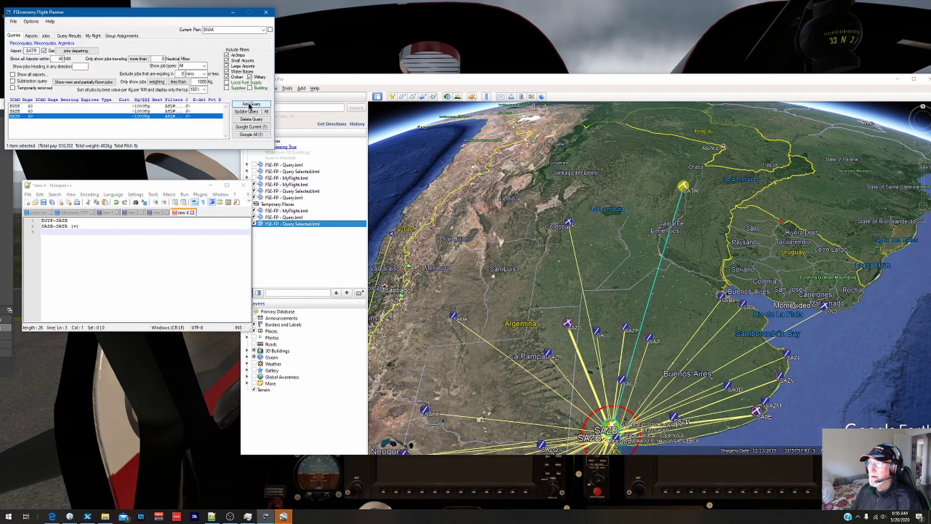
pyautogui.click(251, 127)
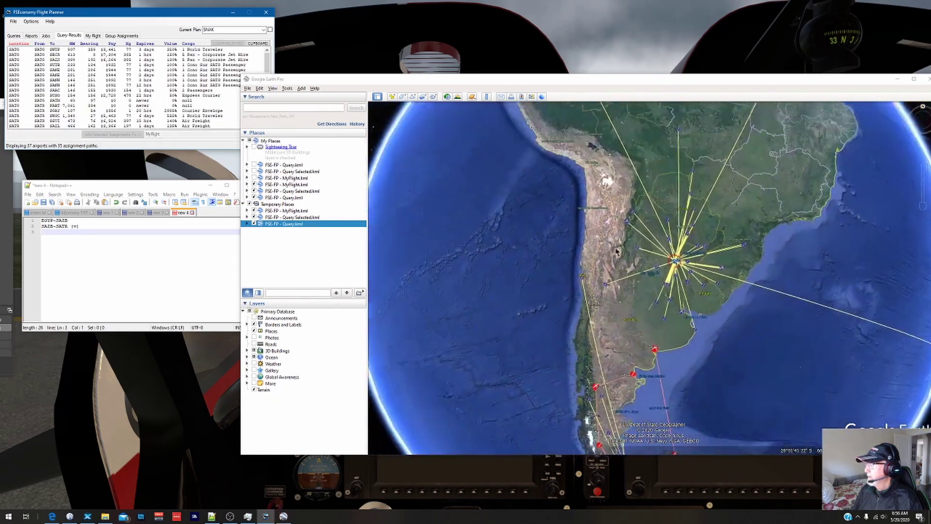
# Step: Examine the assignment routes leaving the SATR area on the map and check the SWGC airport's job details
pyautogui.scroll(6, 680, 295)
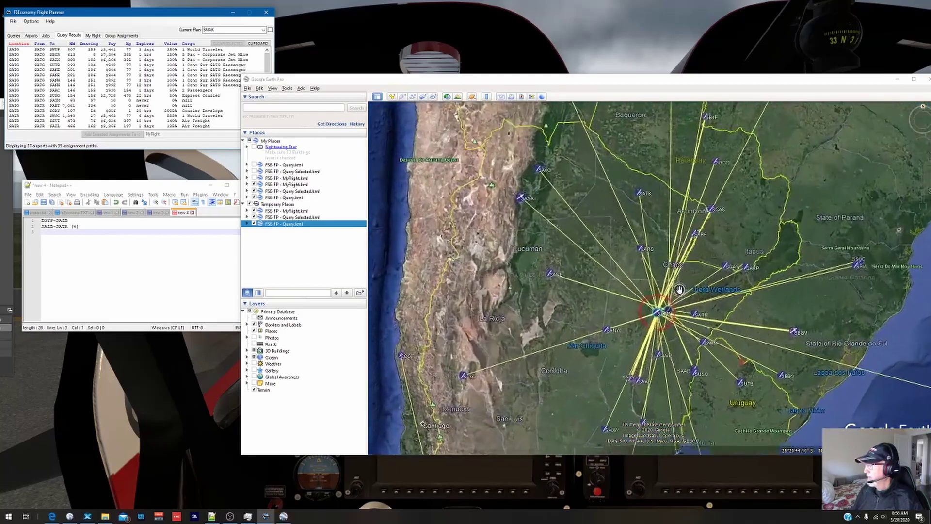
pyautogui.scroll(3, 618, 287)
pyautogui.moveTo(617, 287); pyautogui.dragTo(587, 255)
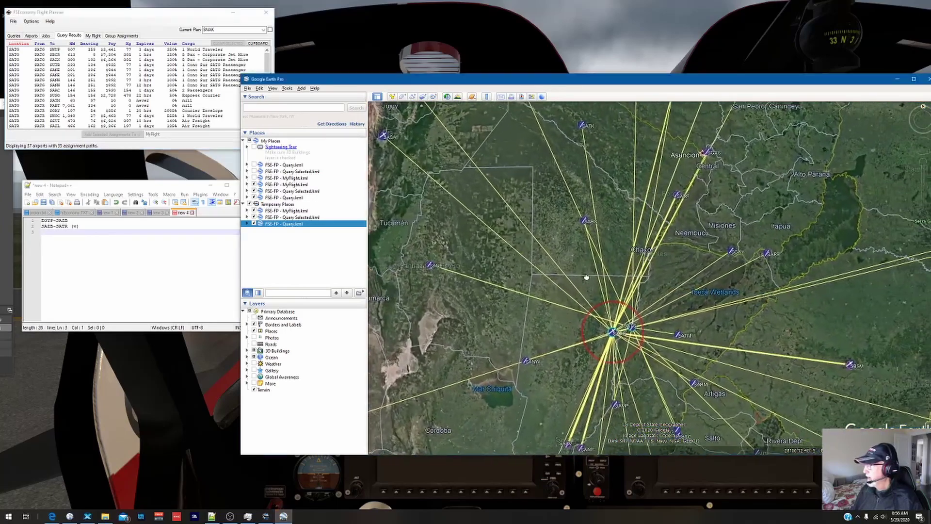
pyautogui.scroll(-3, 587, 255)
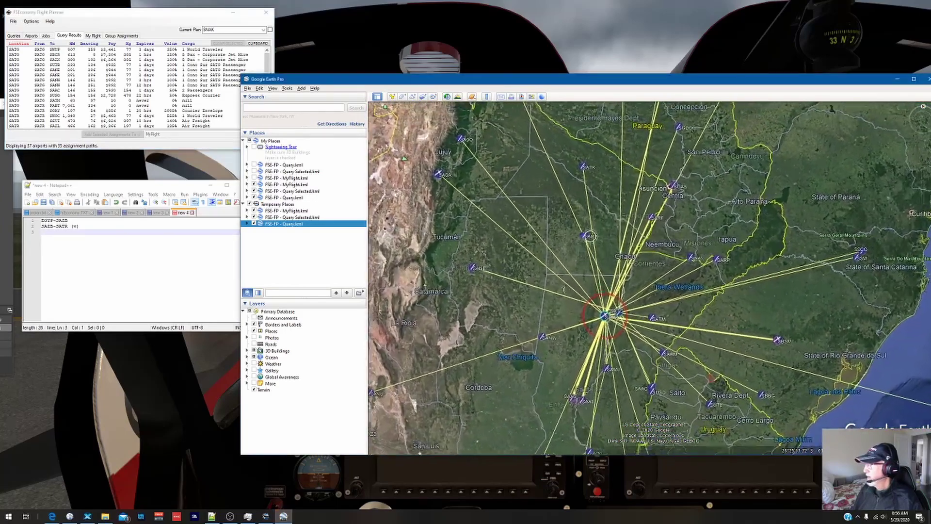
pyautogui.scroll(-4, 585, 239)
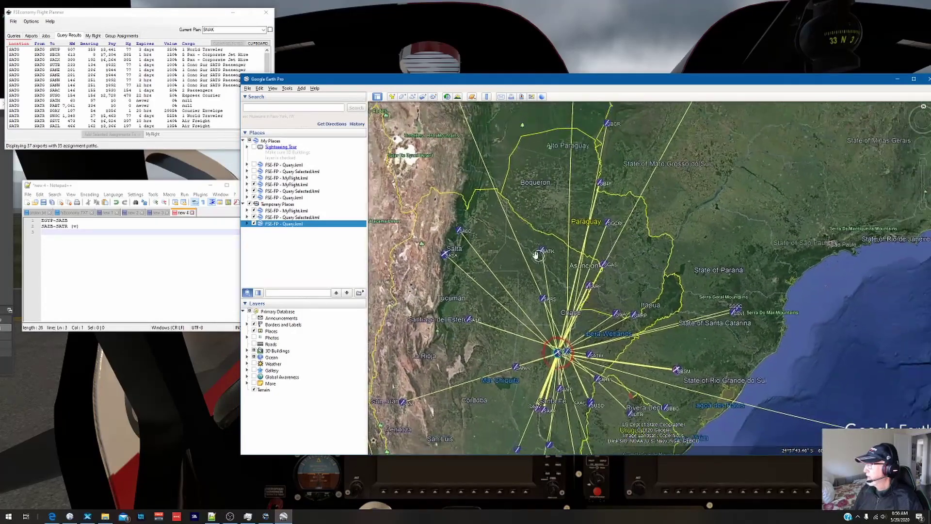
pyautogui.scroll(-3, 553, 244)
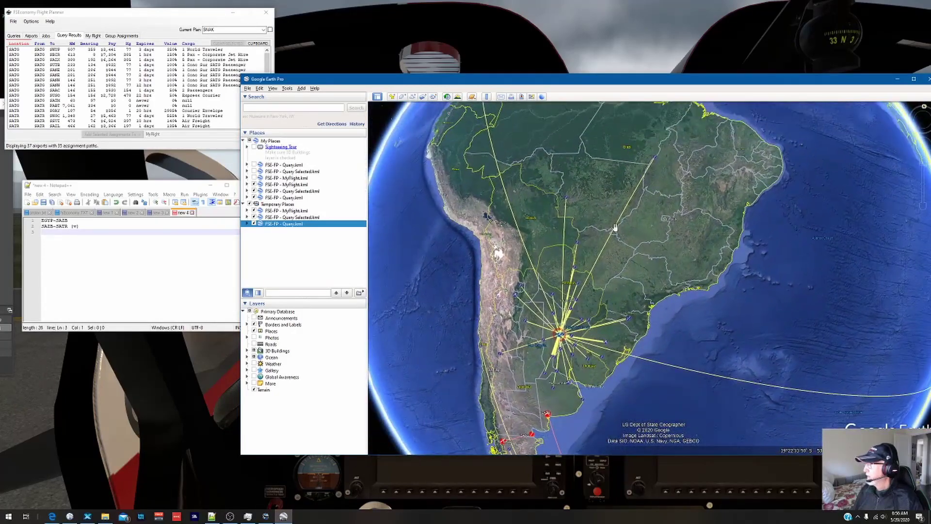
pyautogui.click(655, 159)
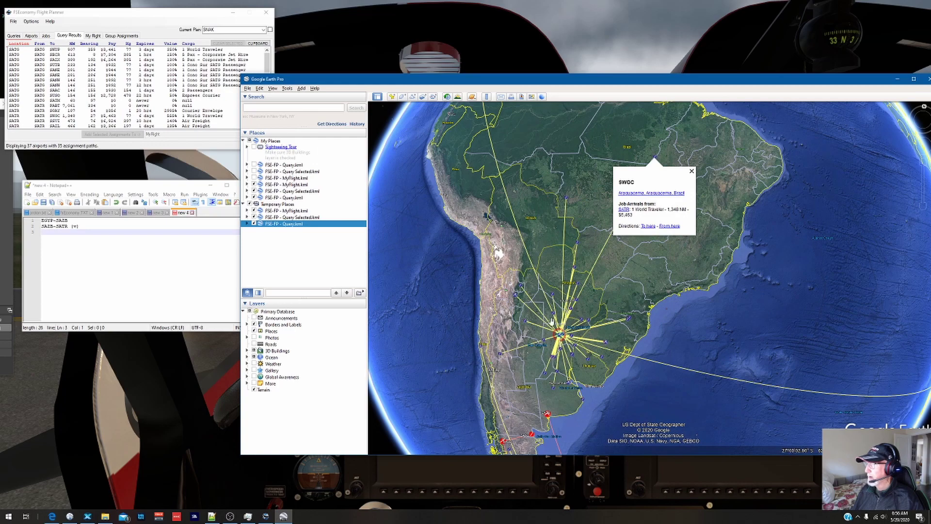
# Step: Examine the routes around SATR on the map and check the job details of the SAAV airport near Santa Fe
pyautogui.scroll(2, 541, 327)
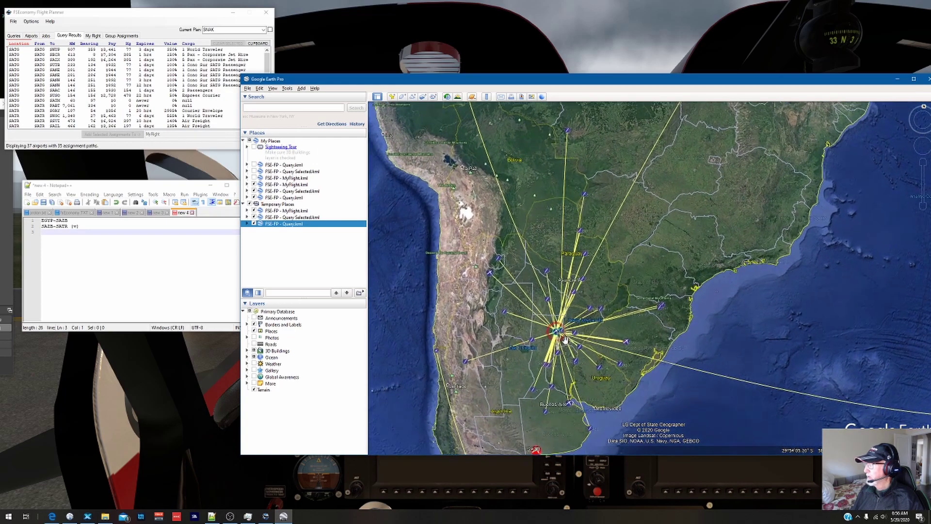
pyautogui.scroll(2, 565, 339)
pyautogui.moveTo(497, 326); pyautogui.dragTo(501, 262)
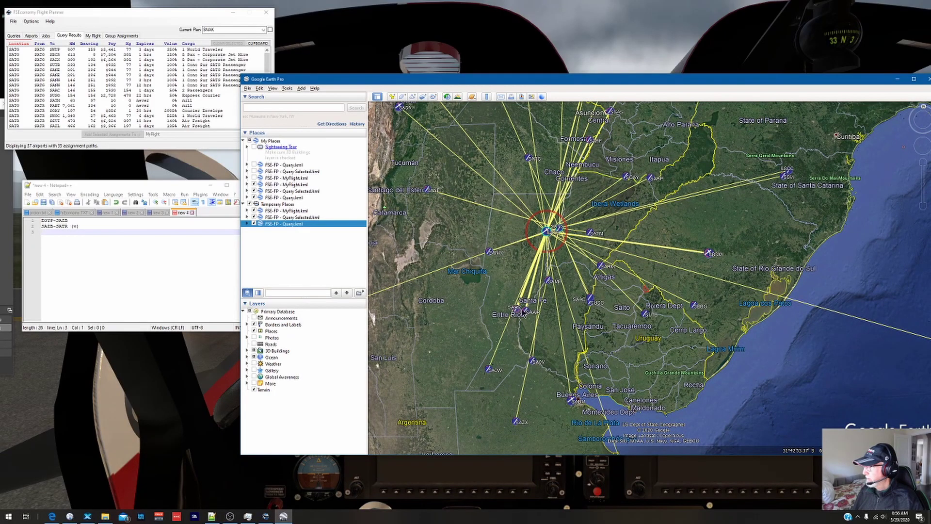
pyautogui.click(517, 312)
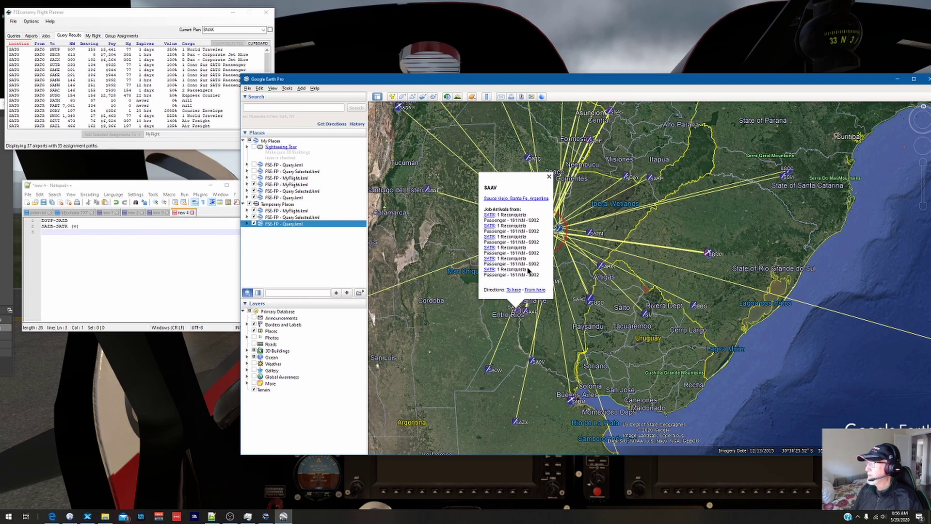
pyautogui.click(549, 178)
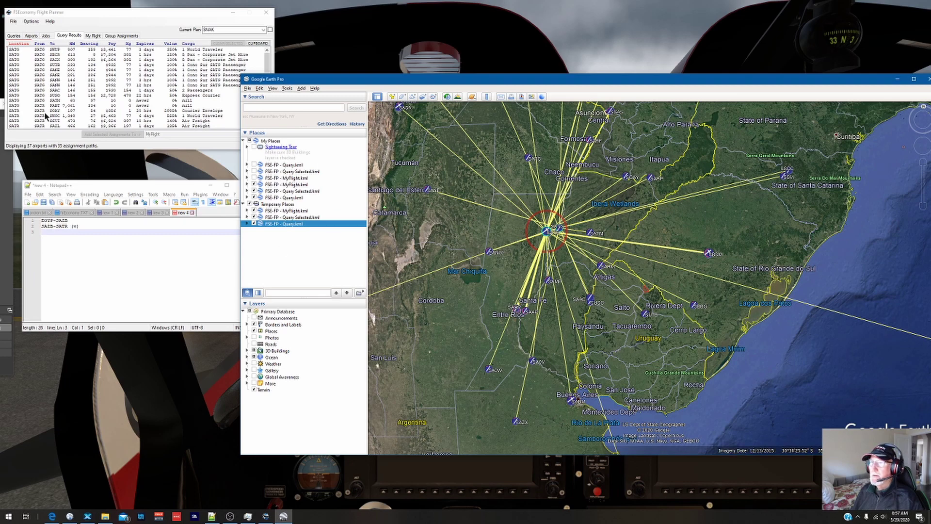
# Step: In the FSEconomy Flight Planner, add a query for jobs departing within 40 NM of SAAV and plot all queries in Google Earth
pyautogui.click(14, 36)
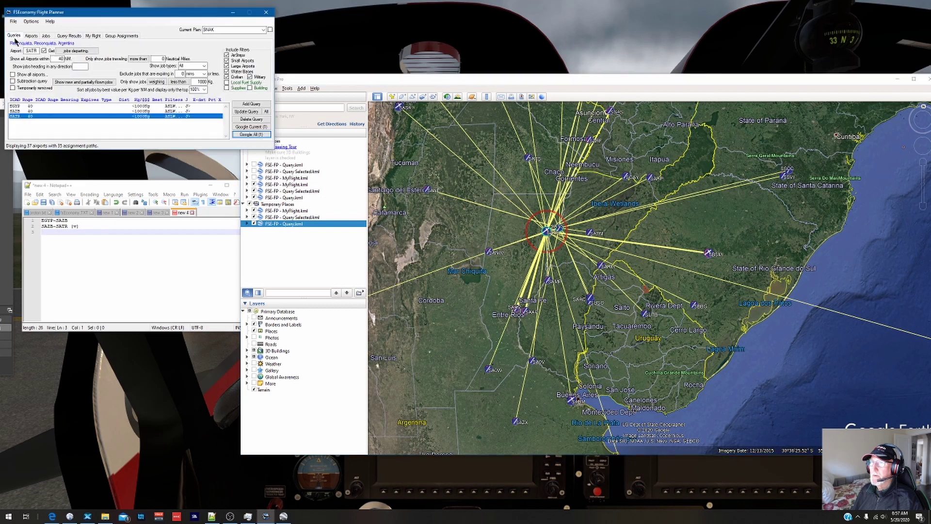
pyautogui.doubleClick(30, 50)
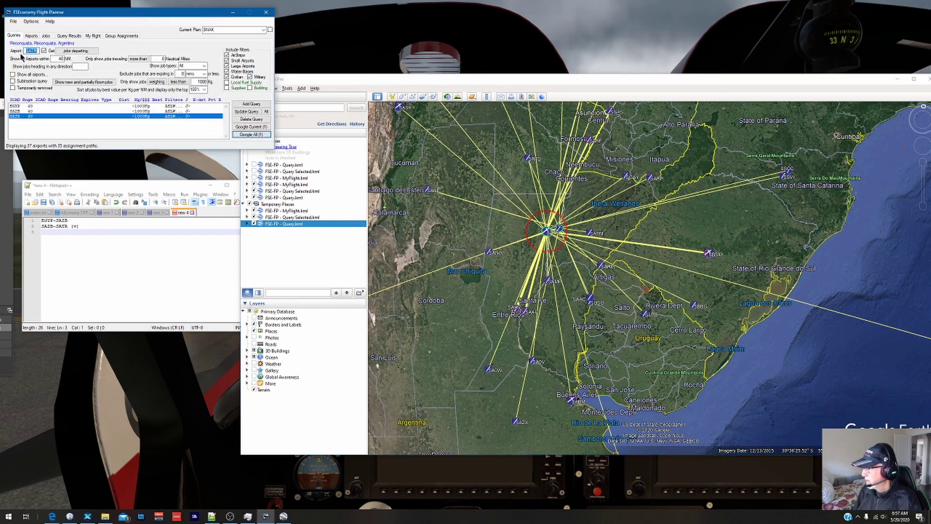
pyautogui.write('SAAV')
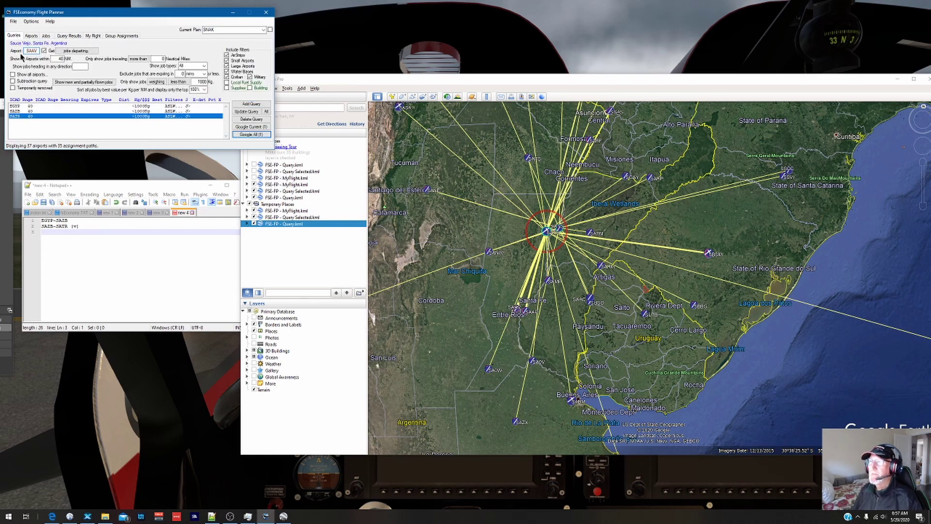
pyautogui.click(252, 103)
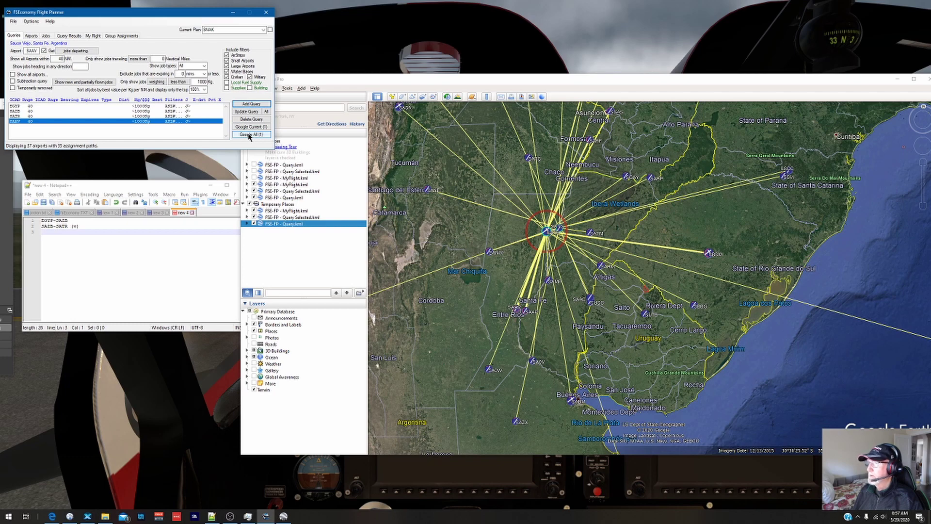
pyautogui.click(249, 135)
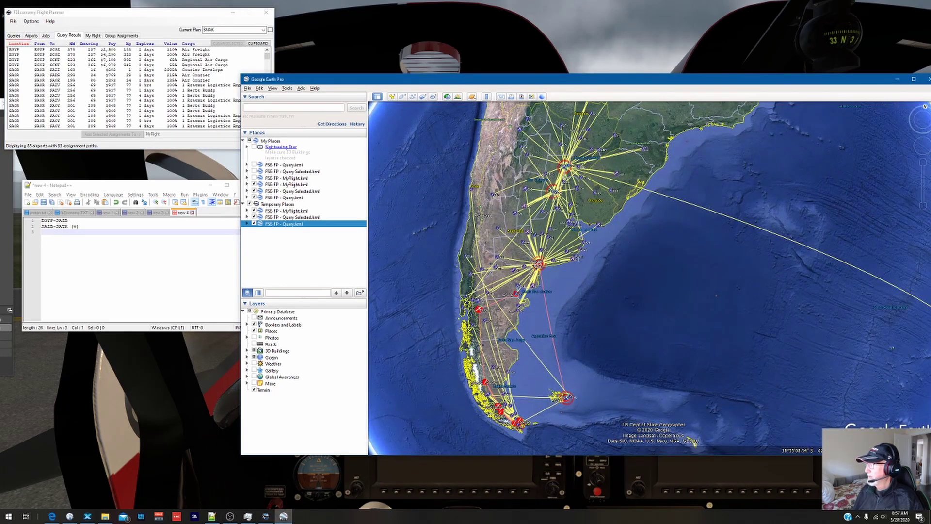
# Step: Find the SAAV departures in the query results and select the SAAV to SUSO Courier Envelope assignment to highlight its route
pyautogui.scroll(3, 528, 265)
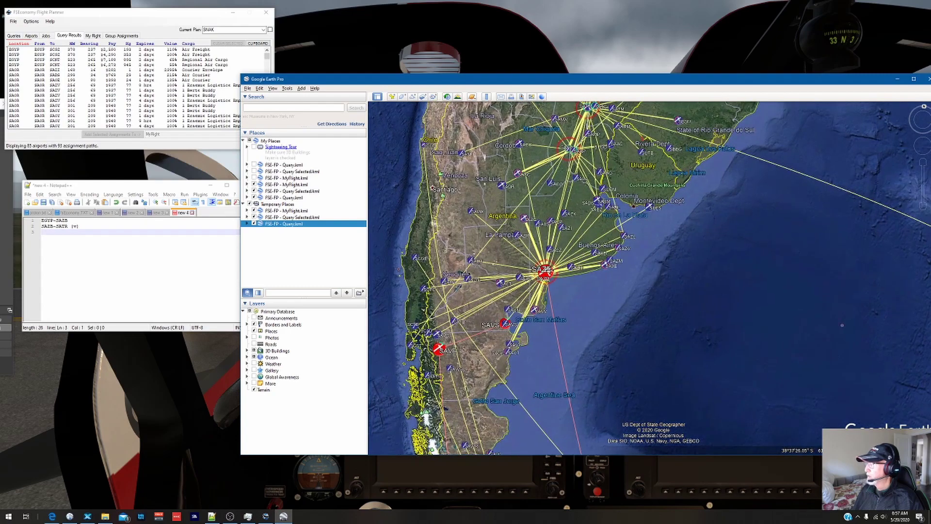
pyautogui.moveTo(541, 271); pyautogui.dragTo(479, 365)
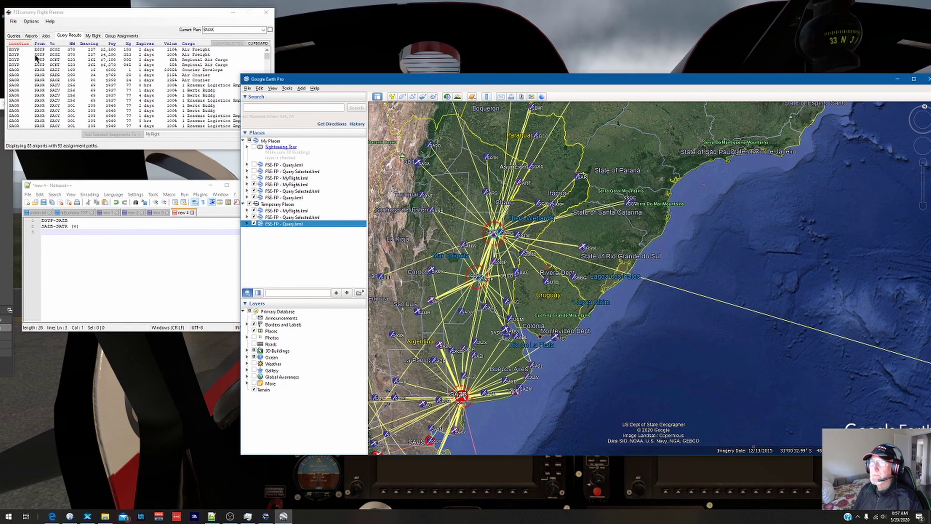
pyautogui.click(40, 79)
pyautogui.scroll(-10, 40, 101)
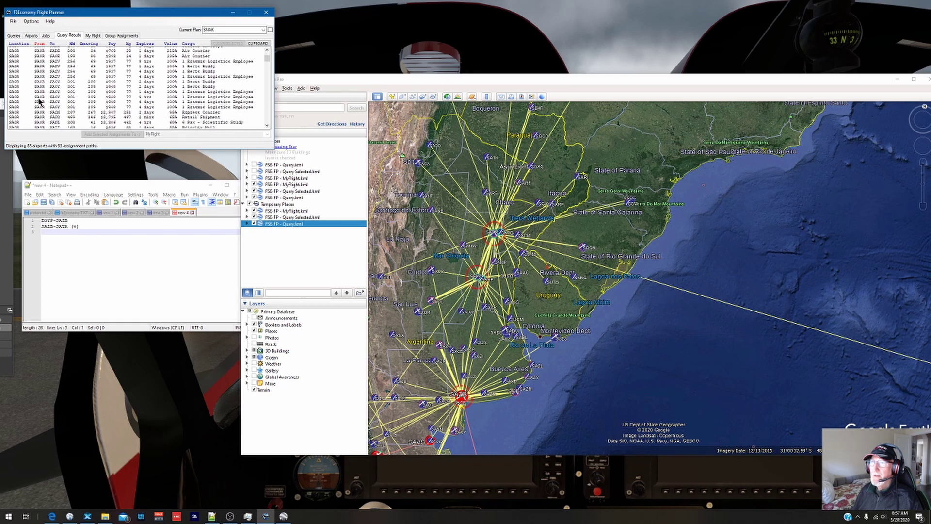
pyautogui.scroll(-5, 40, 101)
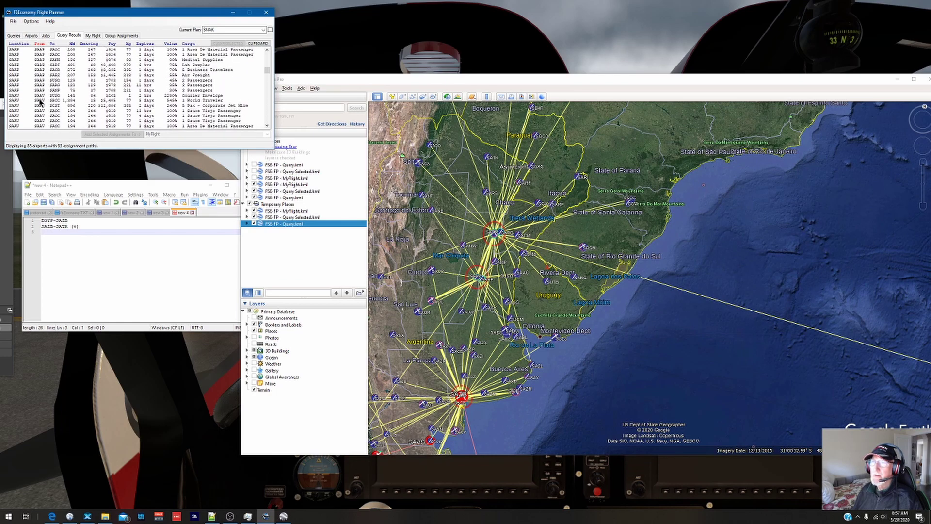
pyautogui.click(41, 96)
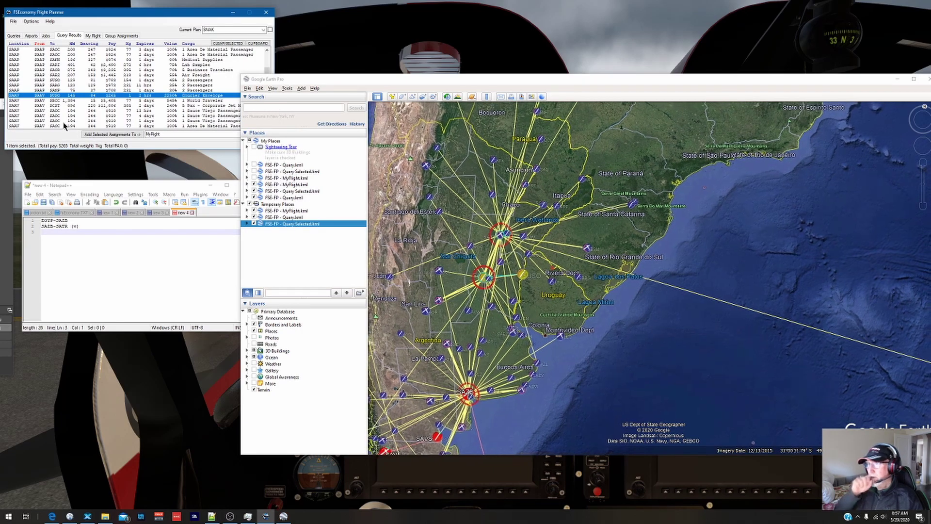
pyautogui.moveTo(73, 12); pyautogui.dragTo(112, 9)
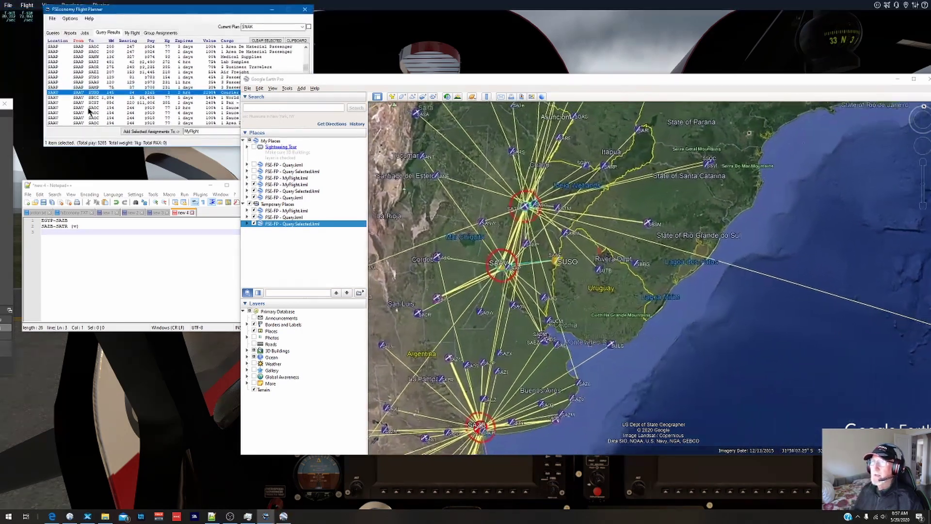
pyautogui.scroll(-1, 92, 107)
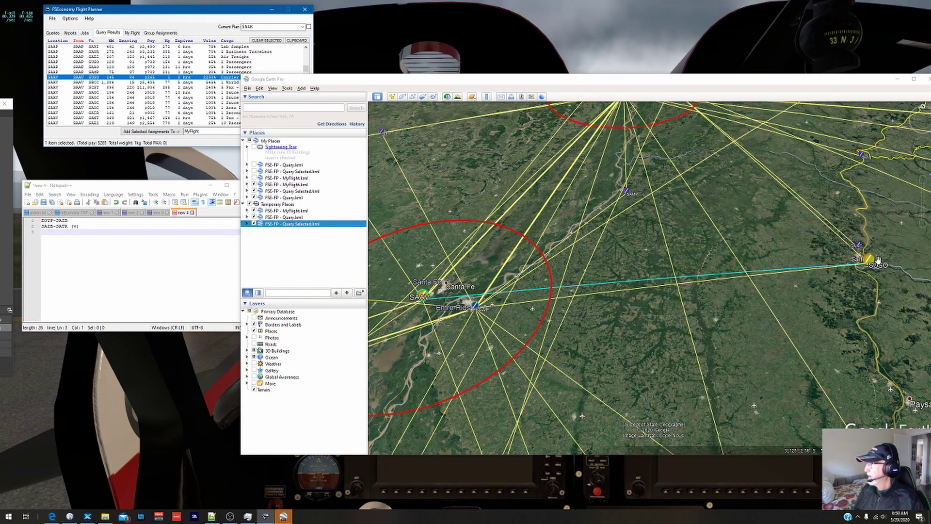
# Step: Select a SAAV to SAOC Sauce Viejo passenger assignment in the results and view its route on the map
pyautogui.click(96, 93)
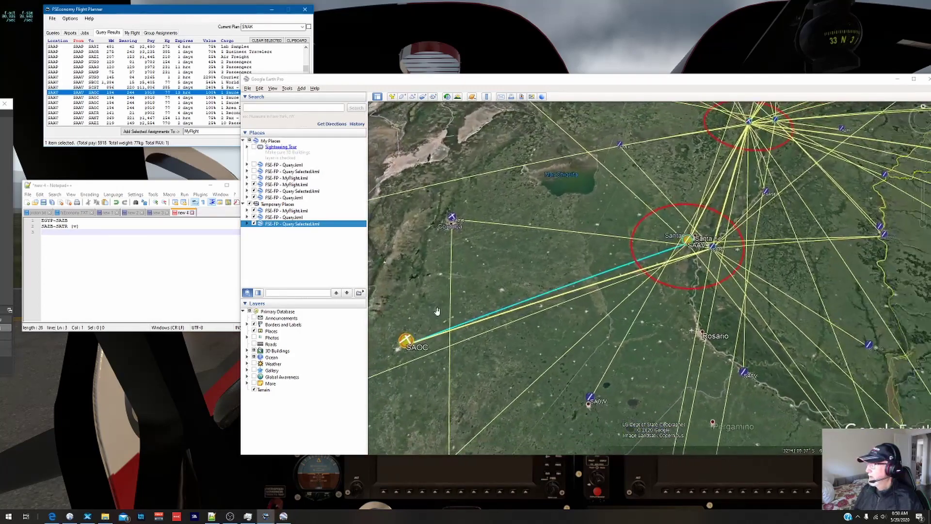
pyautogui.scroll(-3, 520, 290)
pyautogui.moveTo(563, 223); pyautogui.dragTo(512, 264)
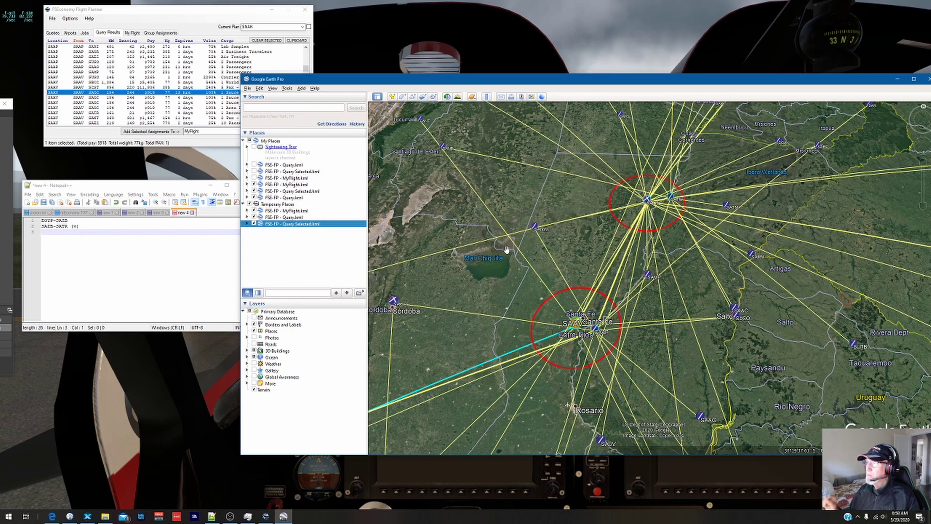
# Step: Follow the long SATR route northeast across Brazil on the map and check the SWGC airport's job details
pyautogui.moveTo(594, 217); pyautogui.dragTo(583, 246)
pyautogui.moveTo(659, 204); pyautogui.dragTo(525, 366)
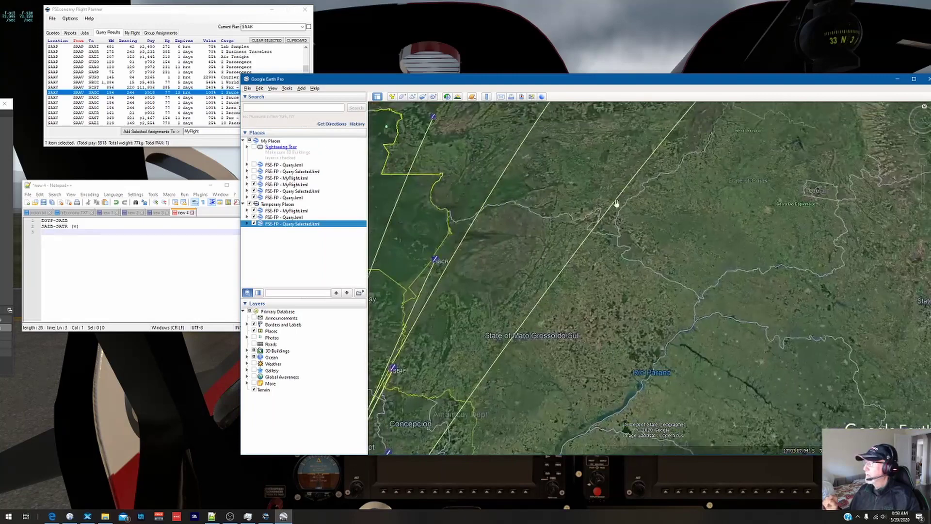
pyautogui.moveTo(617, 202); pyautogui.dragTo(523, 278)
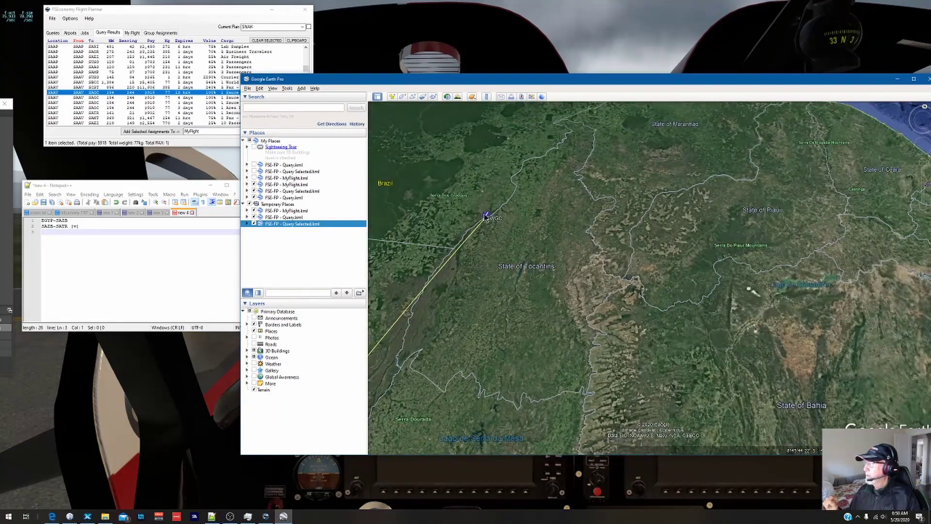
pyautogui.click(487, 217)
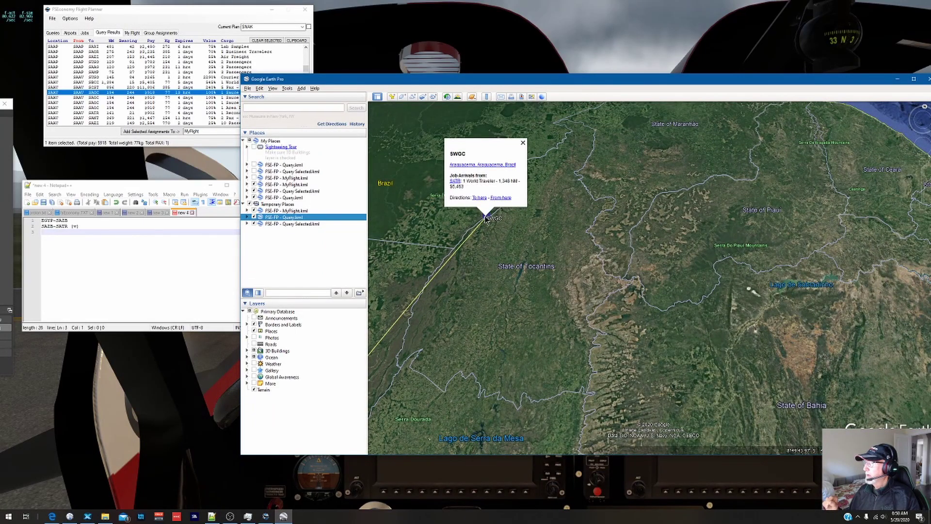
# Step: Add a query for jobs departing within 40 NM of SWGC and plot only that query in Google Earth
pyautogui.click(55, 34)
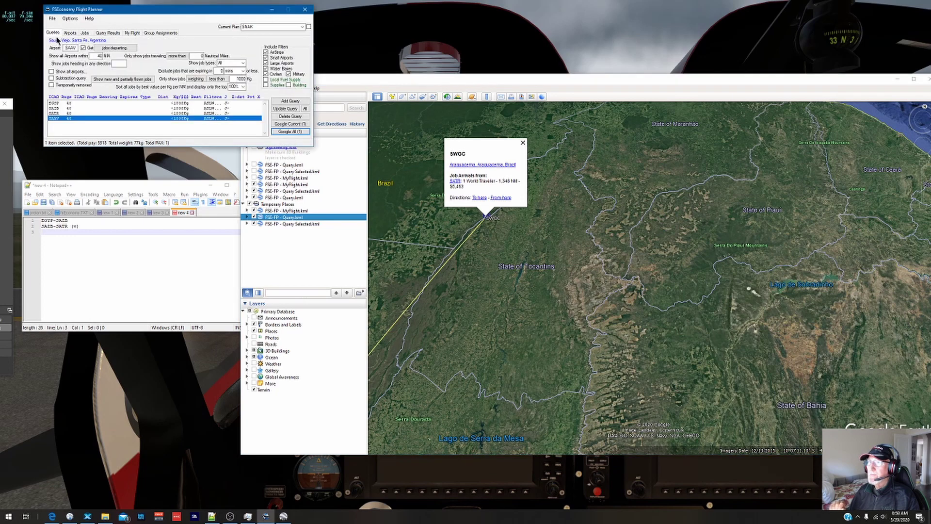
pyautogui.doubleClick(71, 49)
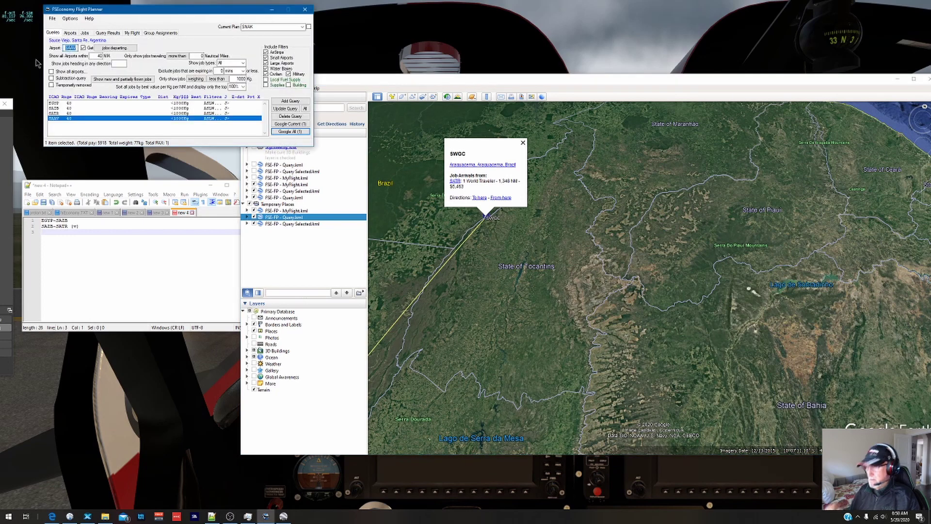
pyautogui.write('SW')
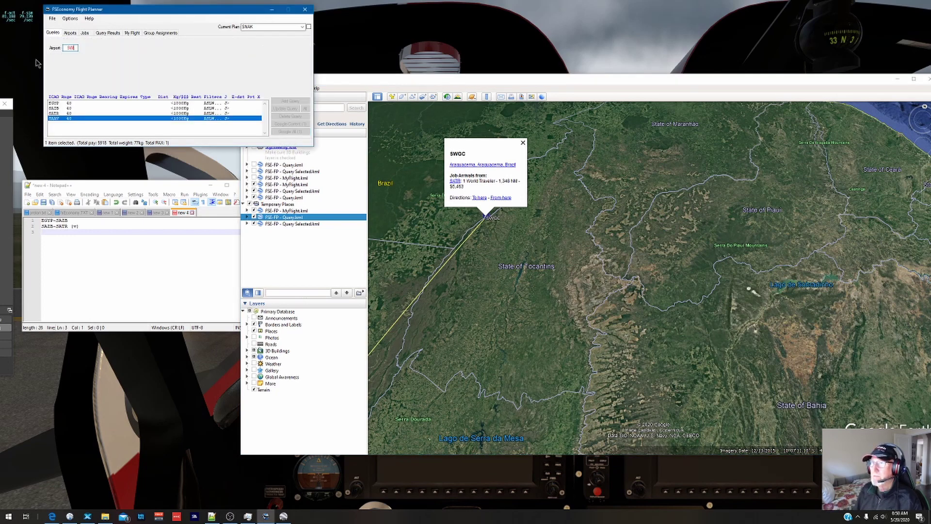
pyautogui.write('GC')
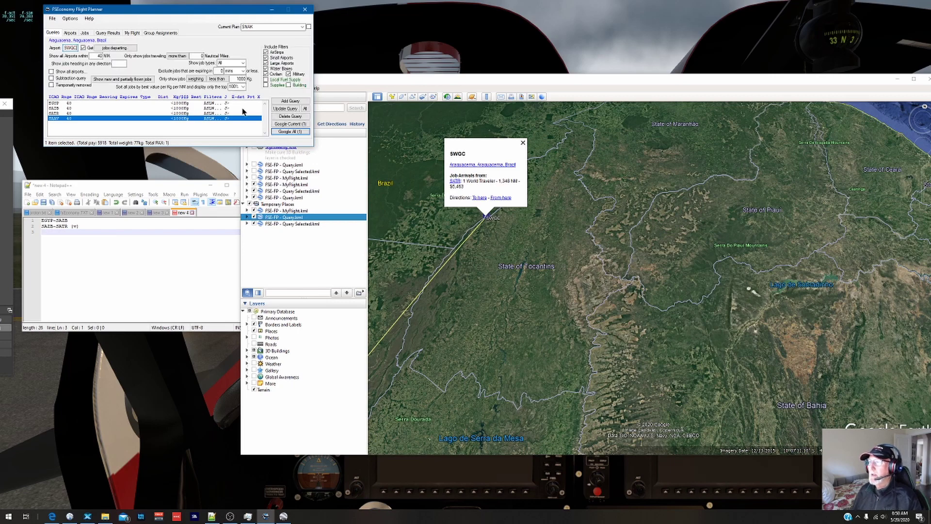
pyautogui.click(289, 132)
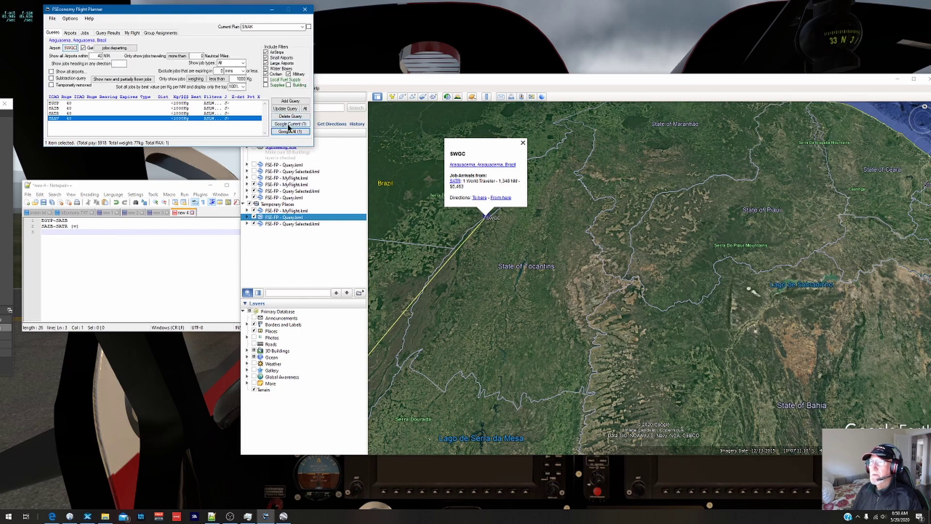
pyautogui.click(290, 101)
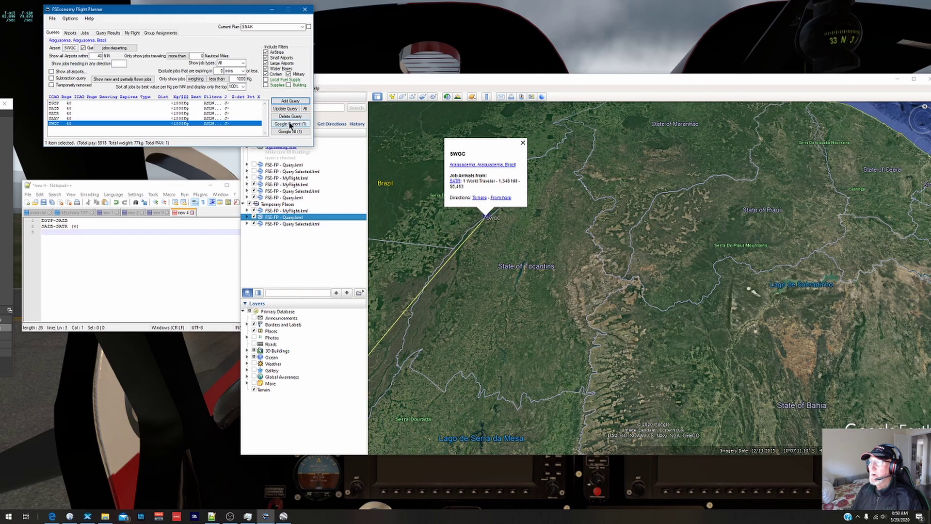
pyautogui.click(290, 124)
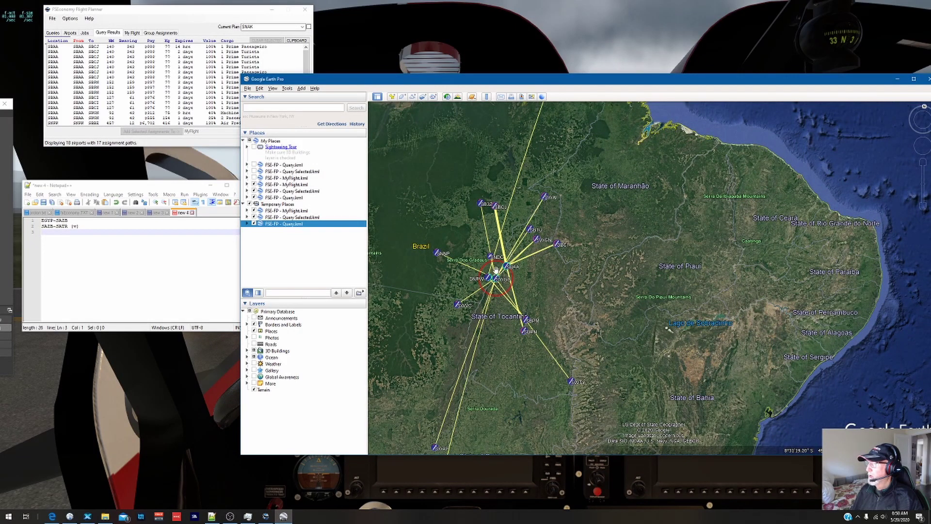
# Step: Check the job details of the SBBE airport at Belem and examine the routes between the SWGC area and the northern coast
pyautogui.scroll(-2, 493, 262)
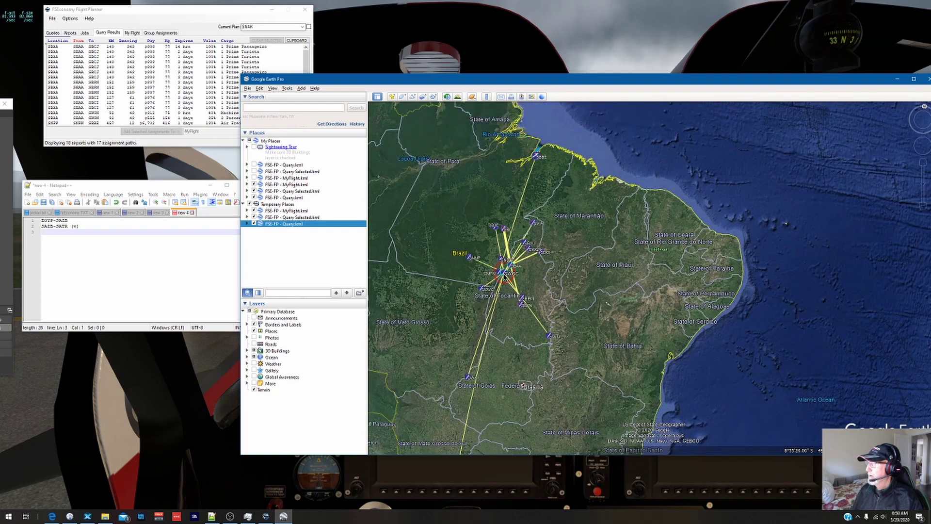
pyautogui.click(536, 156)
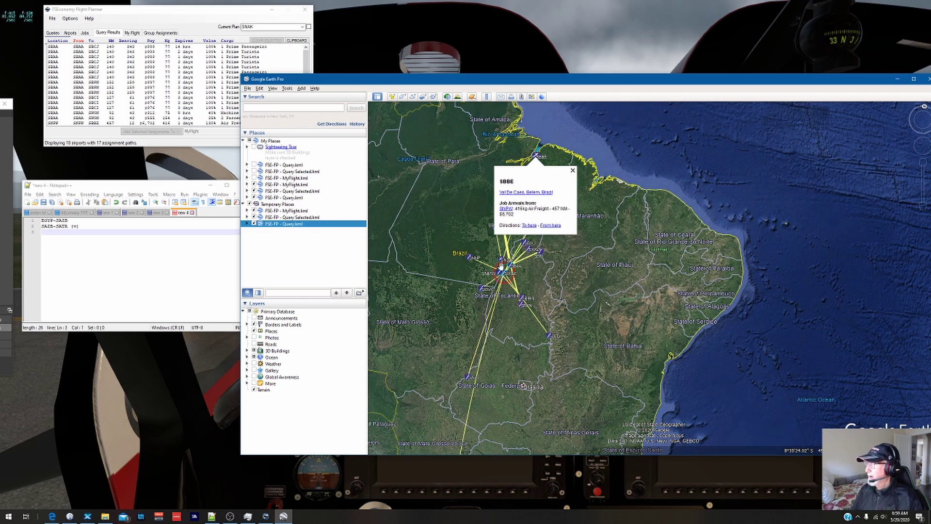
pyautogui.scroll(2, 504, 269)
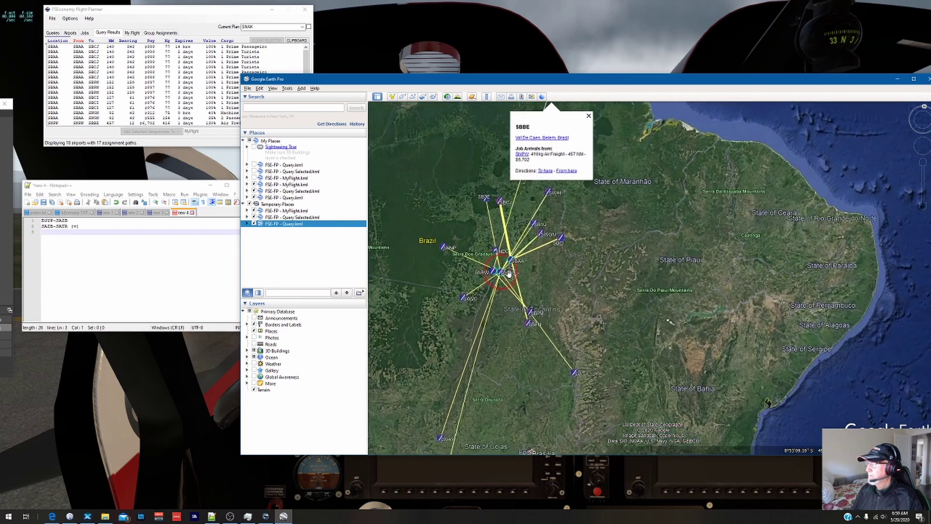
pyautogui.scroll(2, 507, 272)
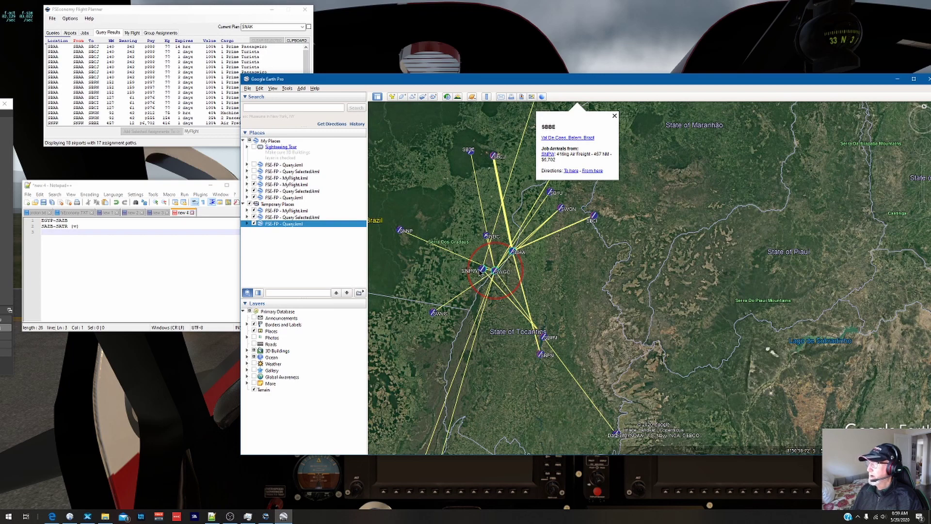
pyautogui.scroll(-3, 485, 267)
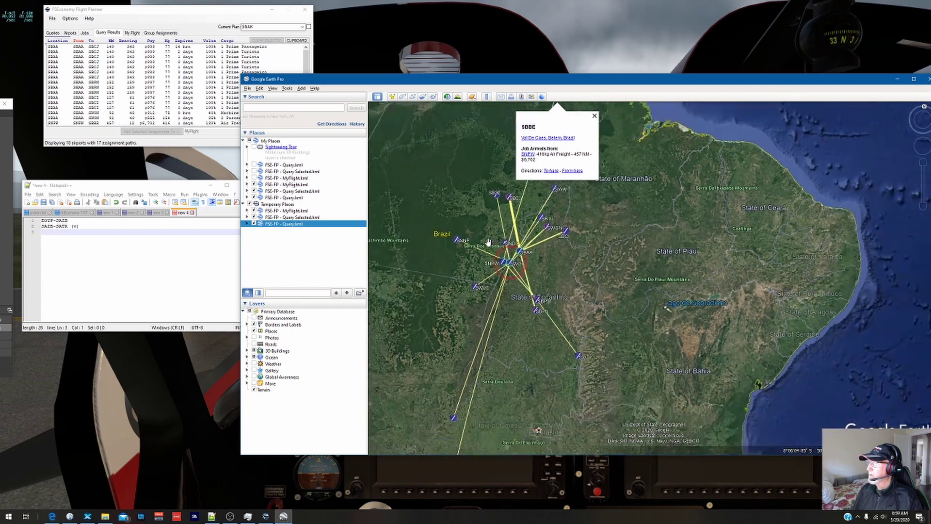
pyautogui.moveTo(558, 109); pyautogui.dragTo(492, 191)
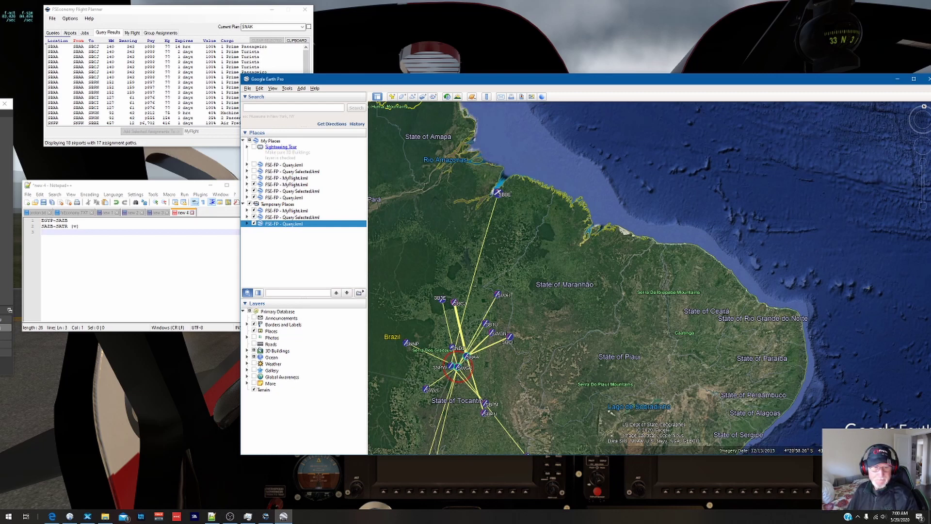
pyautogui.hotkey('alt', 'Tab')
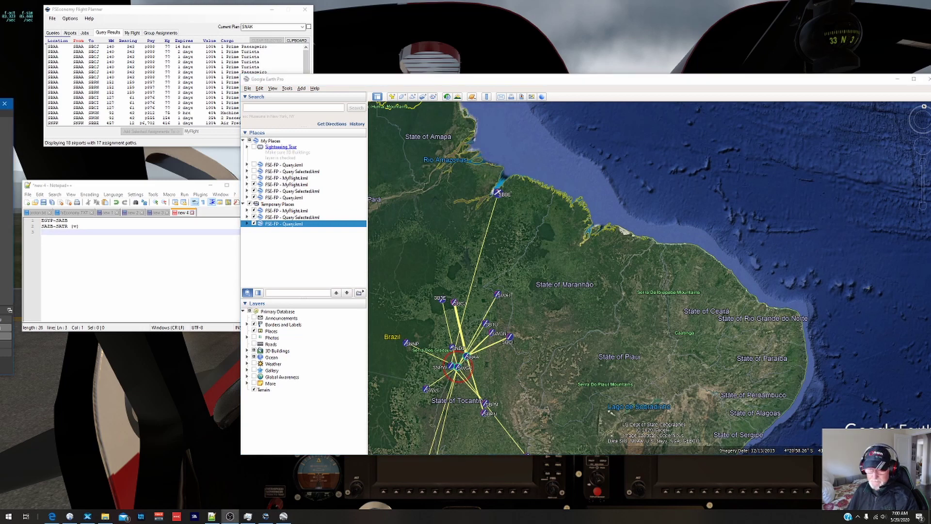